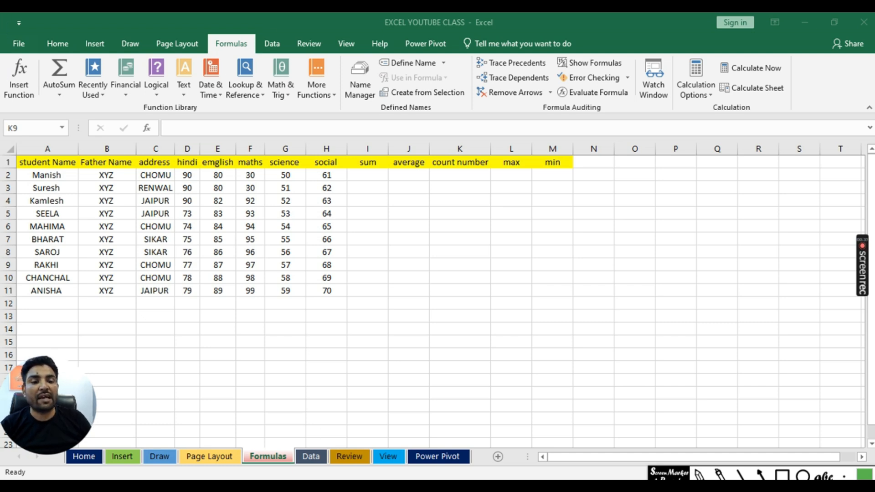
pyautogui.click(232, 46)
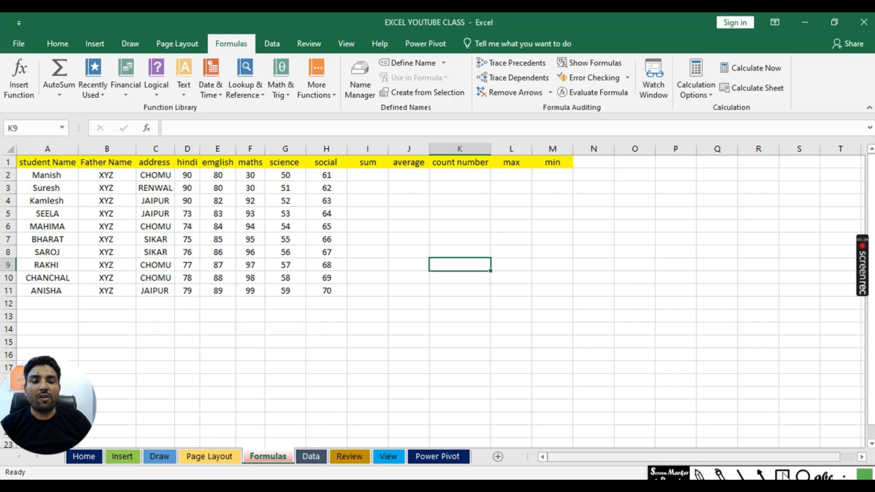
pyautogui.moveTo(5, 56)
pyautogui.mouseDown()
pyautogui.moveTo(762, 126)
pyautogui.moveTo(872, 119)
pyautogui.mouseUp()
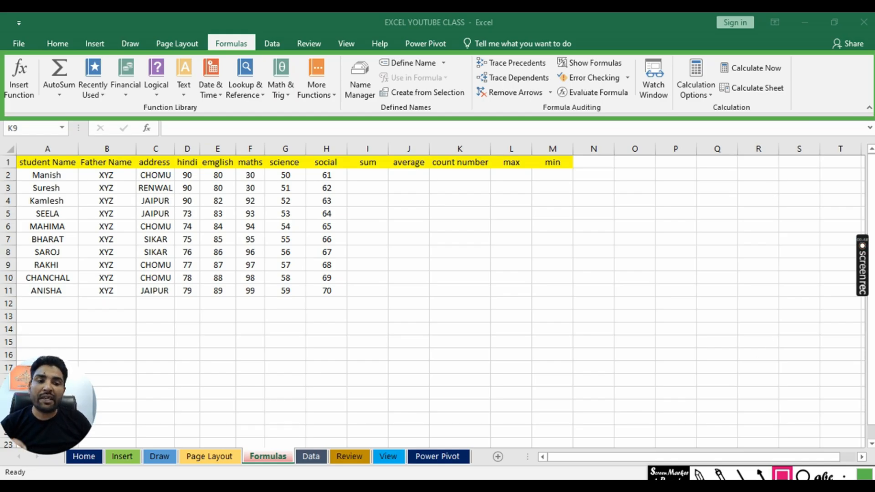
pyautogui.press('Escape')
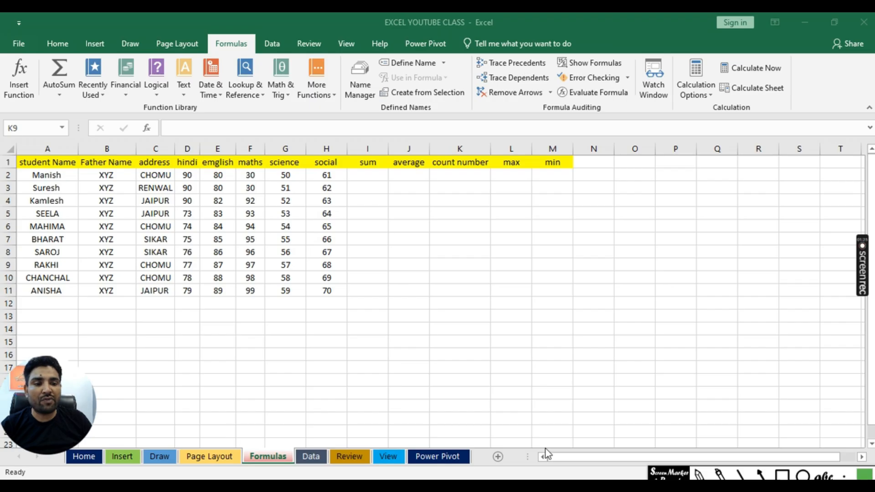
pyautogui.click(782, 475)
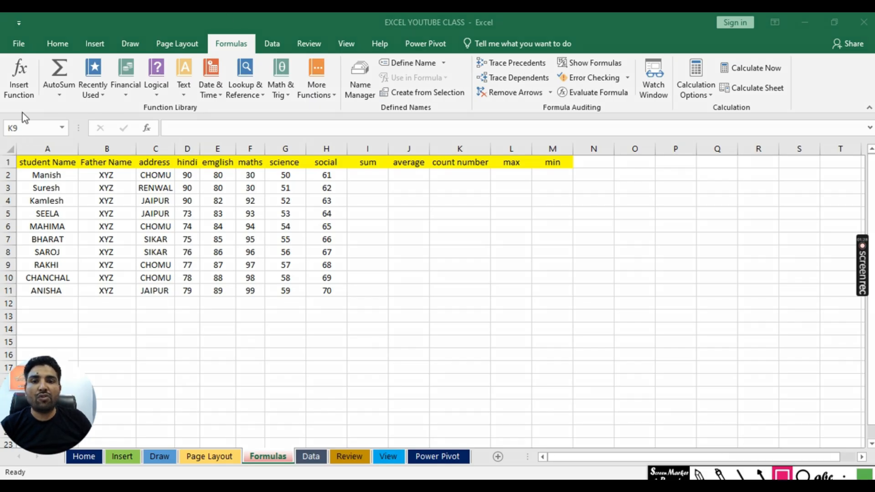
pyautogui.moveTo(5, 52)
pyautogui.mouseDown()
pyautogui.moveTo(389, 91)
pyautogui.moveTo(385, 122)
pyautogui.mouseUp()
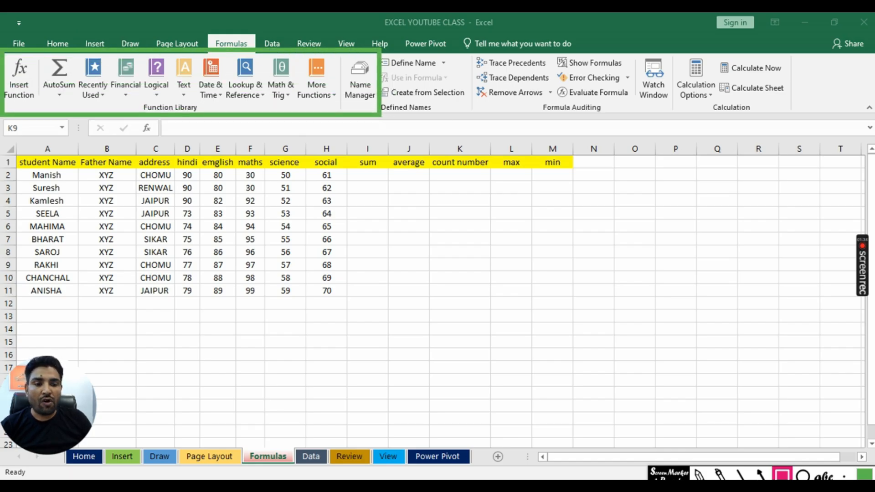
pyautogui.click(736, 484)
pyautogui.click(803, 476)
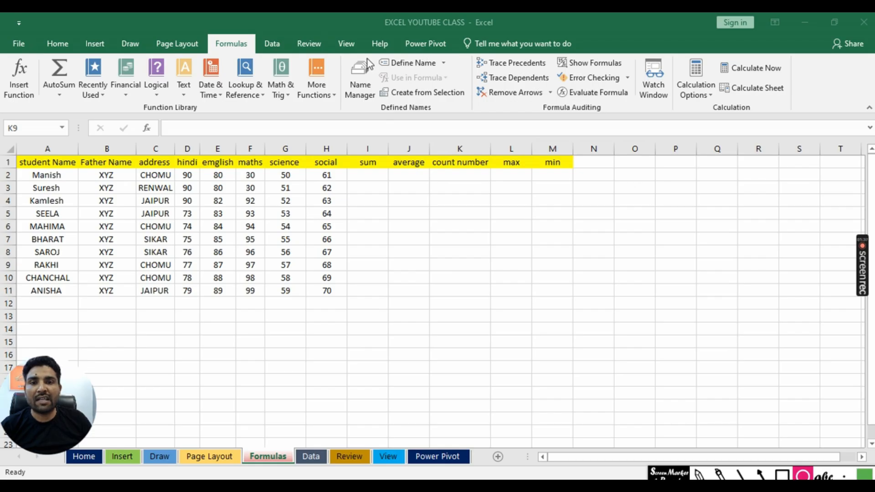
pyautogui.moveTo(341, 54)
pyautogui.mouseDown()
pyautogui.moveTo(528, 82)
pyautogui.moveTo(502, 110)
pyautogui.moveTo(534, 102)
pyautogui.mouseUp()
pyautogui.click(780, 485)
pyautogui.click(779, 476)
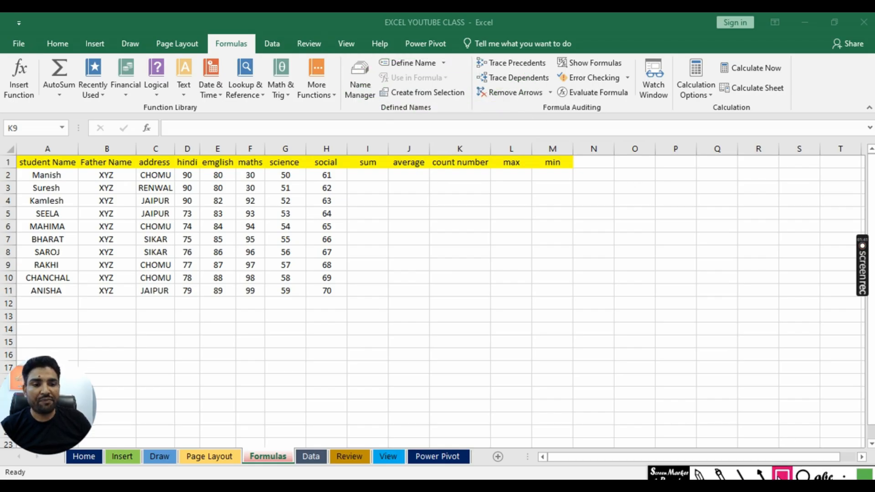
pyautogui.moveTo(341, 53)
pyautogui.mouseDown()
pyautogui.moveTo(349, 64)
pyautogui.moveTo(464, 74)
pyautogui.moveTo(569, 114)
pyautogui.moveTo(542, 111)
pyautogui.mouseUp()
pyautogui.moveTo(543, 52)
pyautogui.mouseDown()
pyautogui.moveTo(610, 62)
pyautogui.moveTo(639, 112)
pyautogui.moveTo(702, 122)
pyautogui.moveTo(670, 114)
pyautogui.mouseUp()
pyautogui.moveTo(676, 52)
pyautogui.mouseDown()
pyautogui.moveTo(744, 64)
pyautogui.moveTo(800, 114)
pyautogui.mouseUp()
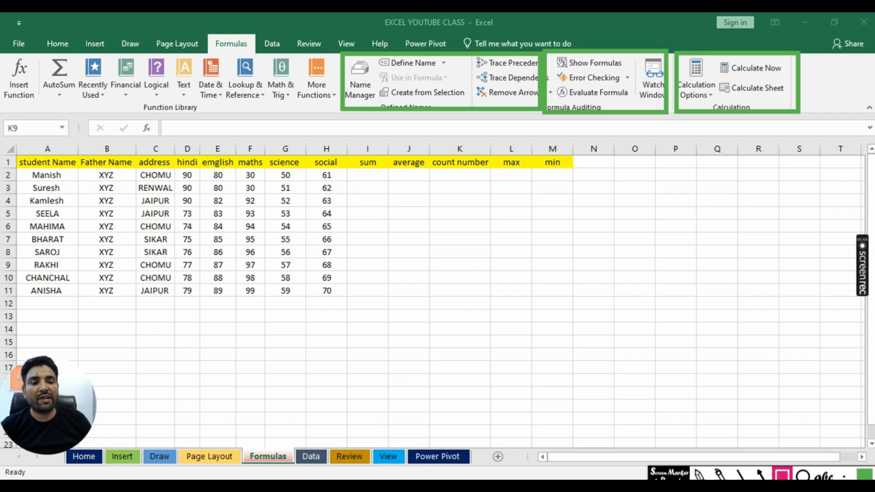
pyautogui.press('Escape')
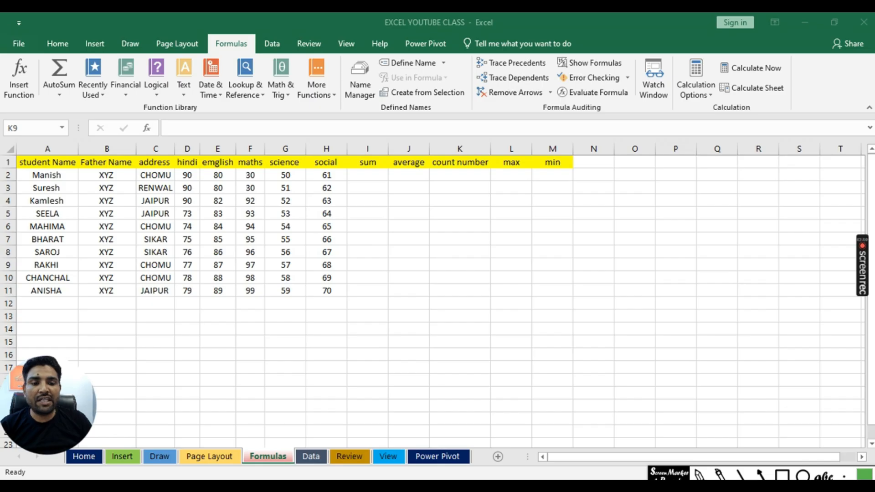
# - Examine the student table in A1:H11 and its subject marks from hindi to social
pyautogui.click(30, 165)
pyautogui.moveTo(31, 165); pyautogui.dragTo(319, 291)
pyautogui.click(459, 316)
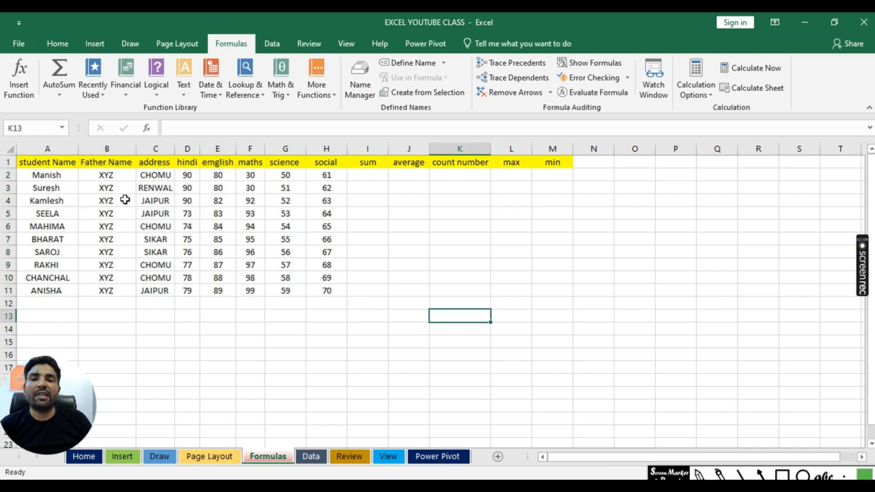
pyautogui.moveTo(186, 162); pyautogui.dragTo(320, 165)
pyautogui.moveTo(185, 176); pyautogui.dragTo(329, 294)
pyautogui.click(511, 315)
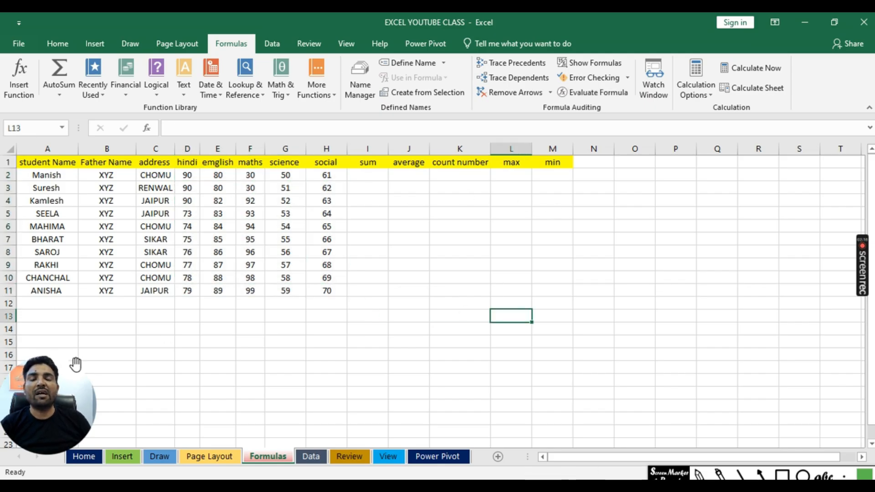
pyautogui.click(589, 329)
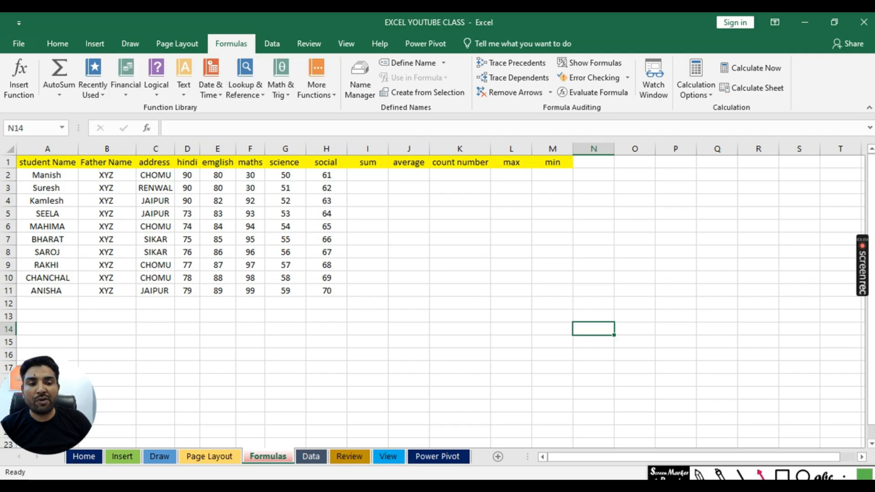
pyautogui.click(781, 476)
pyautogui.moveTo(2, 51)
pyautogui.mouseDown()
pyautogui.moveTo(347, 114)
pyautogui.moveTo(354, 124)
pyautogui.mouseUp()
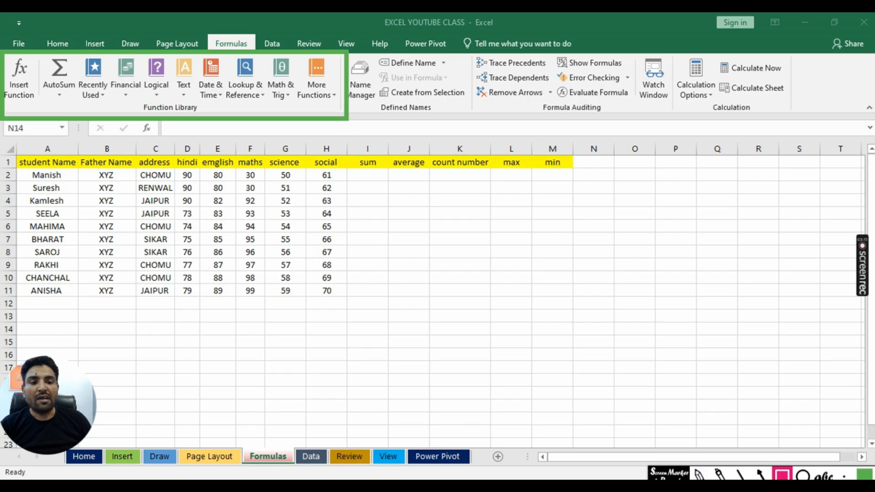
pyautogui.click(782, 475)
pyautogui.press('Escape')
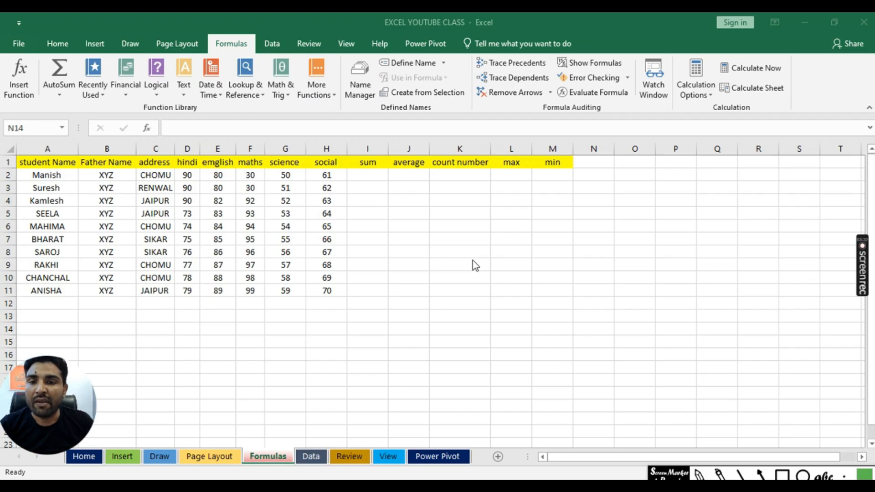
pyautogui.click(540, 306)
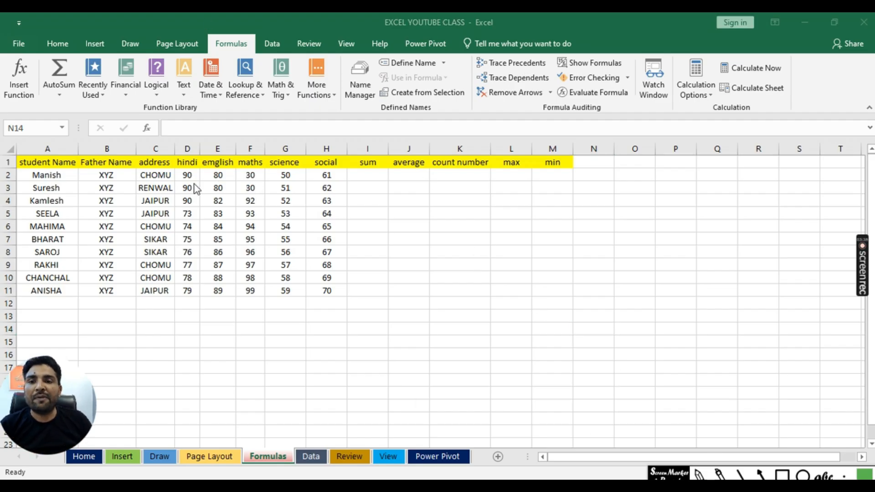
# - Review the first student's five subject marks in D2:H2 and the sum cell I2
pyautogui.click(60, 189)
pyautogui.click(65, 176)
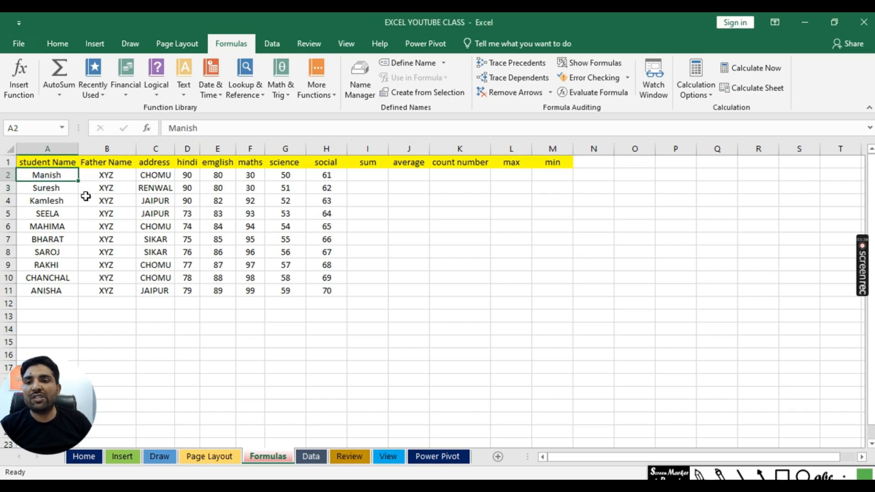
pyautogui.click(186, 175)
pyautogui.moveTo(186, 175); pyautogui.dragTo(324, 178)
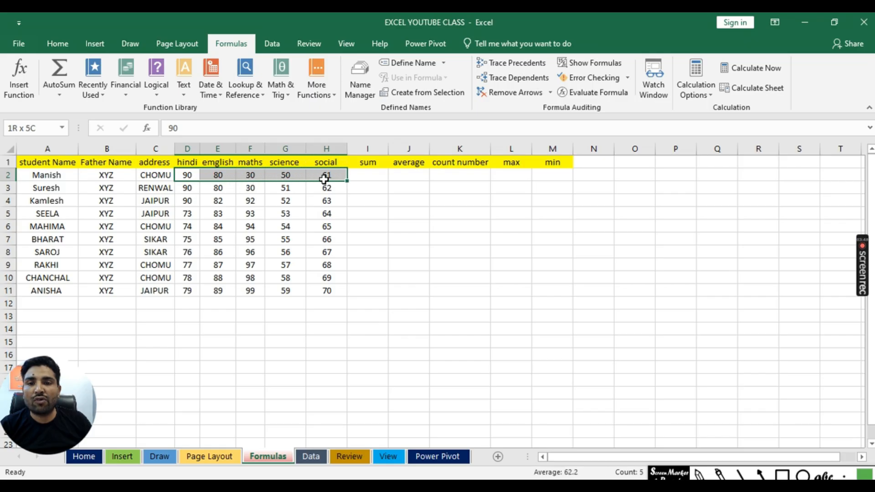
pyautogui.click(441, 282)
pyautogui.moveTo(187, 175); pyautogui.dragTo(324, 177)
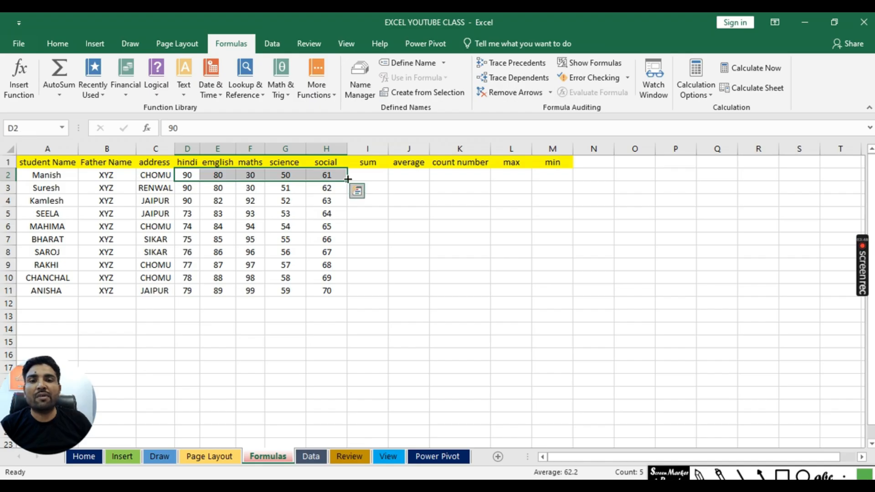
pyautogui.click(377, 163)
pyautogui.click(377, 176)
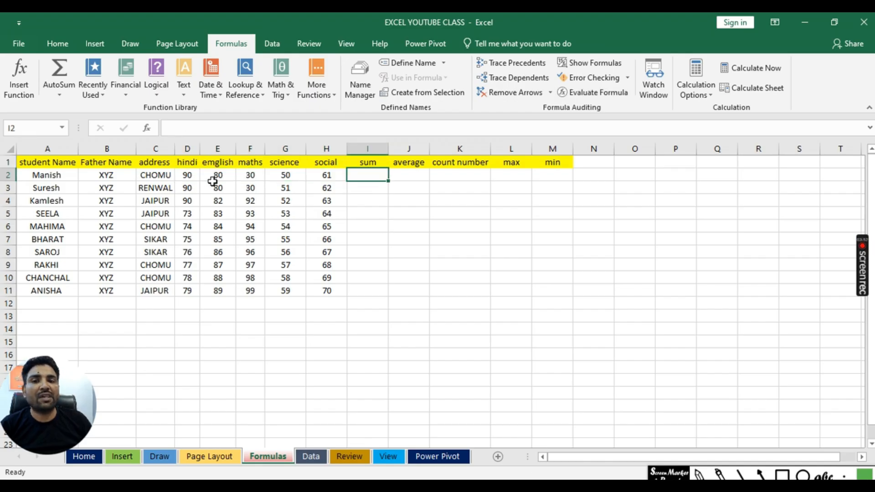
# - Total the first student's marks in D2:H2 into I2 with the AutoSum Sum function
pyautogui.moveTo(187, 175); pyautogui.dragTo(317, 183)
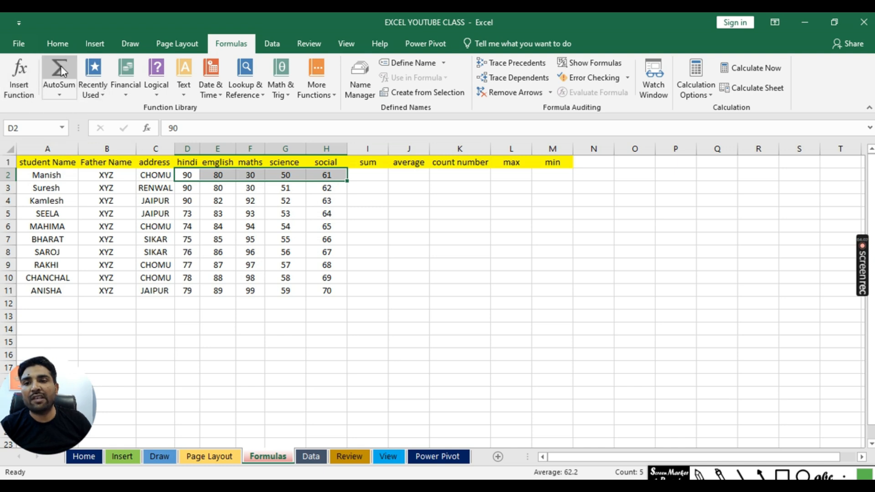
pyautogui.click(61, 94)
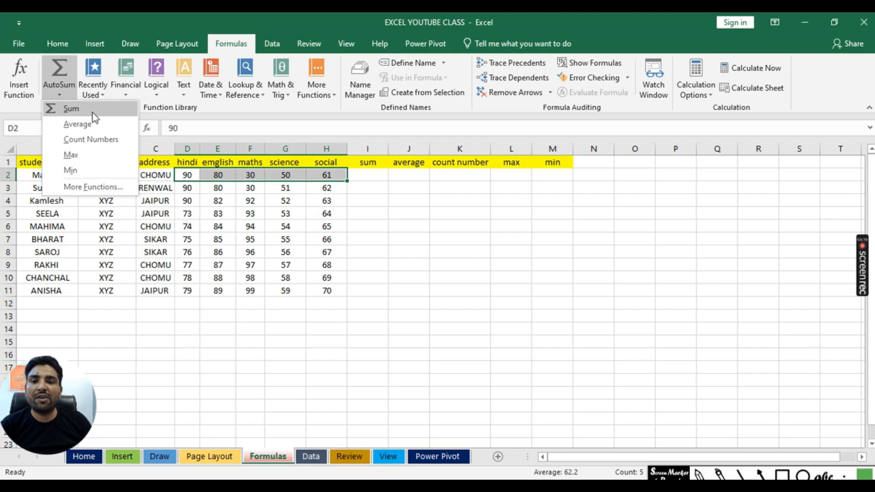
pyautogui.click(80, 111)
pyautogui.click(552, 314)
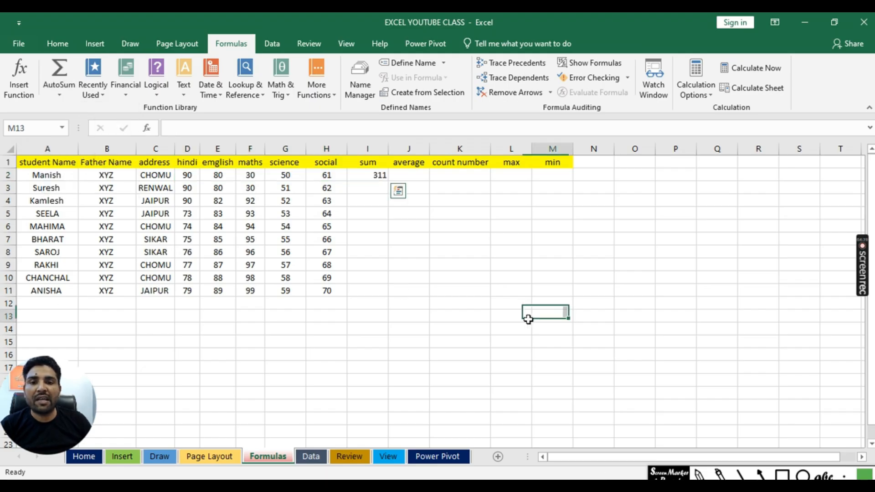
pyautogui.click(358, 177)
pyautogui.moveTo(185, 176); pyautogui.dragTo(321, 178)
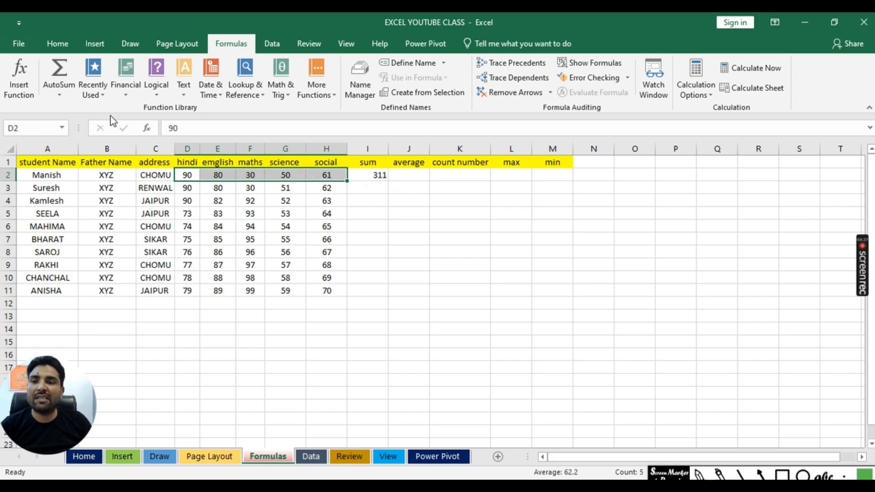
pyautogui.click(62, 93)
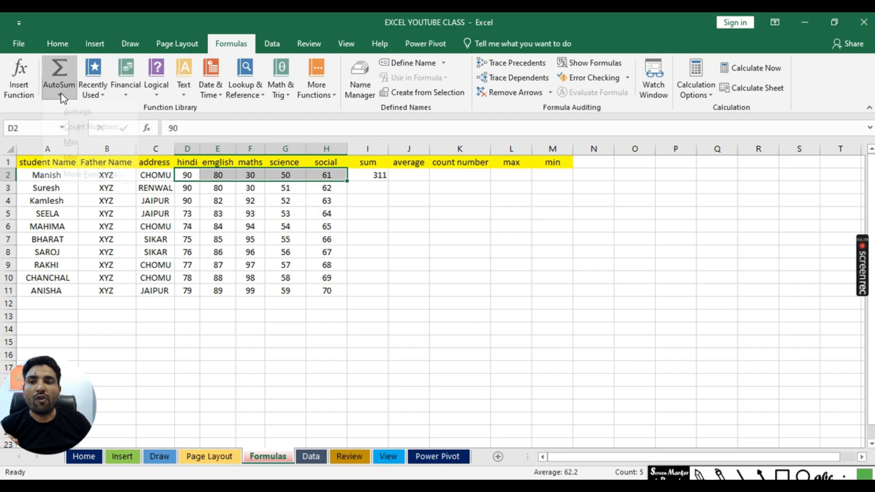
pyautogui.click(615, 316)
pyautogui.click(375, 161)
# - Center the total in cell I2 and return to the formula commands
pyautogui.click(363, 176)
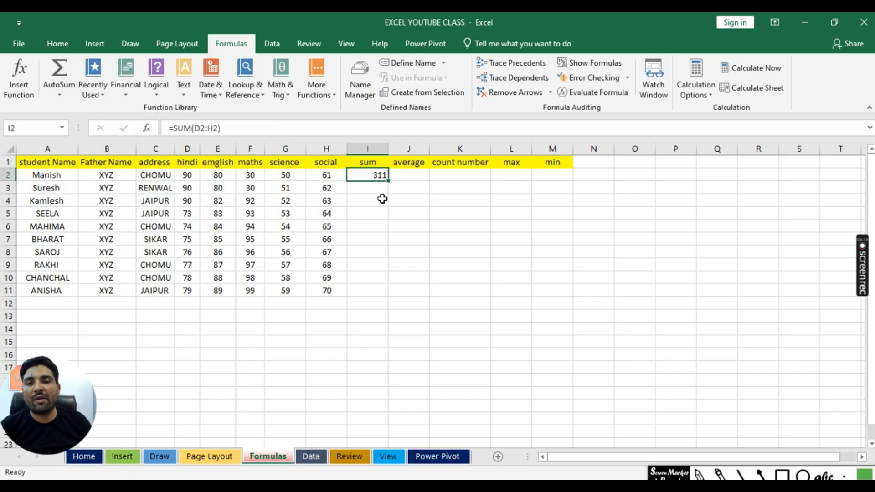
pyautogui.click(58, 44)
pyautogui.click(258, 88)
pyautogui.click(215, 47)
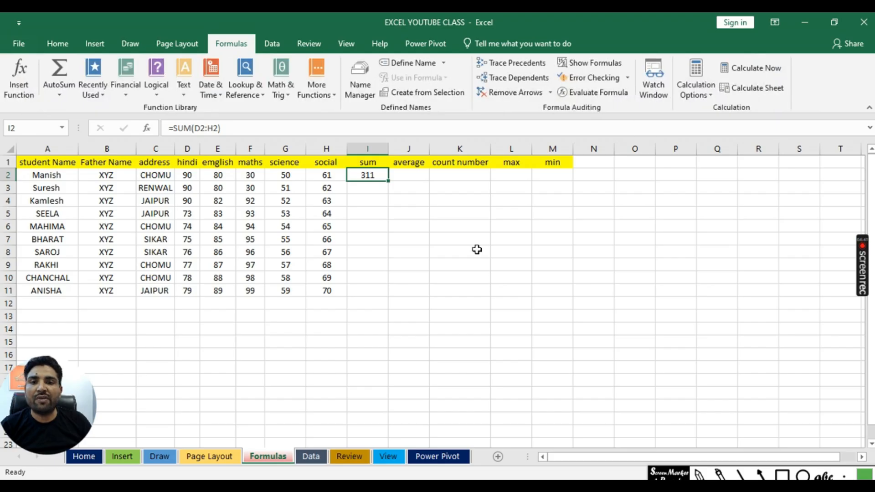
# - Compare the marks in rows 2 to 4 and check the SUM formula in I2
pyautogui.click(505, 255)
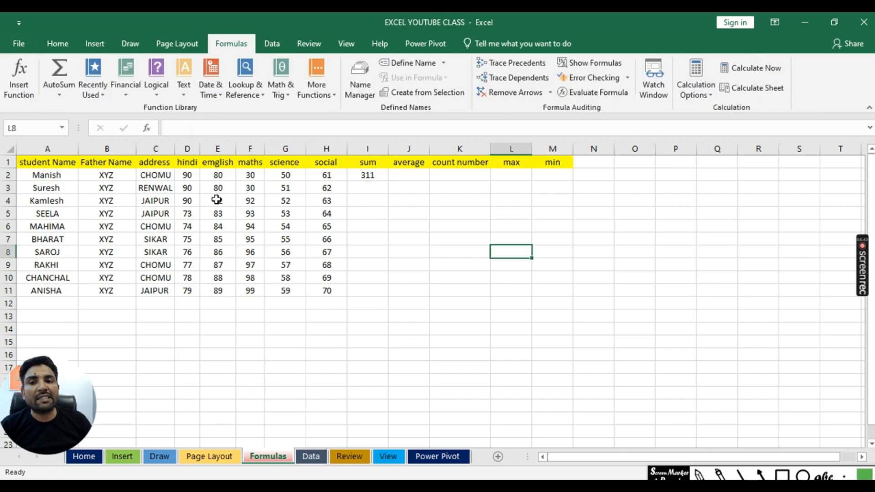
pyautogui.moveTo(188, 189); pyautogui.dragTo(293, 187)
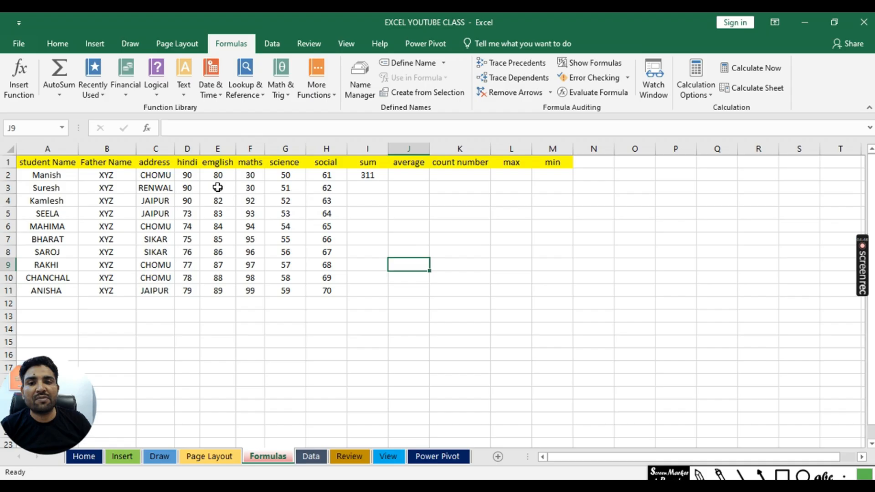
pyautogui.moveTo(189, 188); pyautogui.dragTo(322, 188)
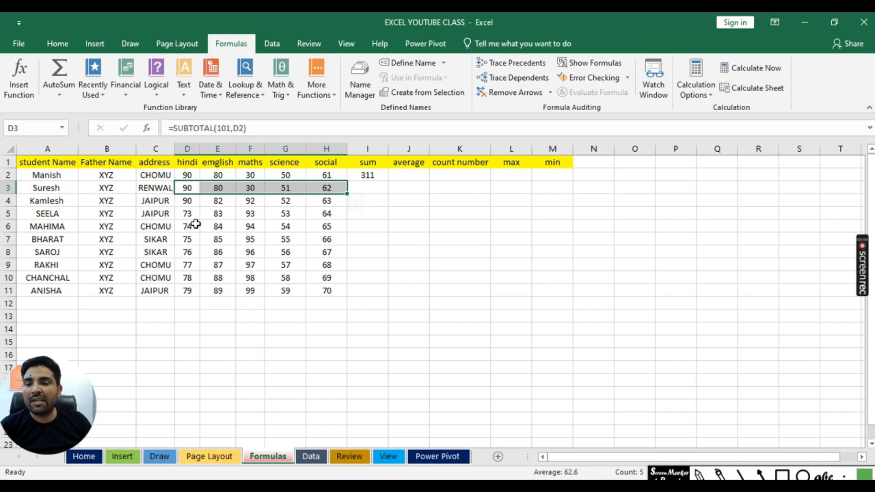
pyautogui.moveTo(186, 200); pyautogui.dragTo(315, 200)
pyautogui.click(455, 342)
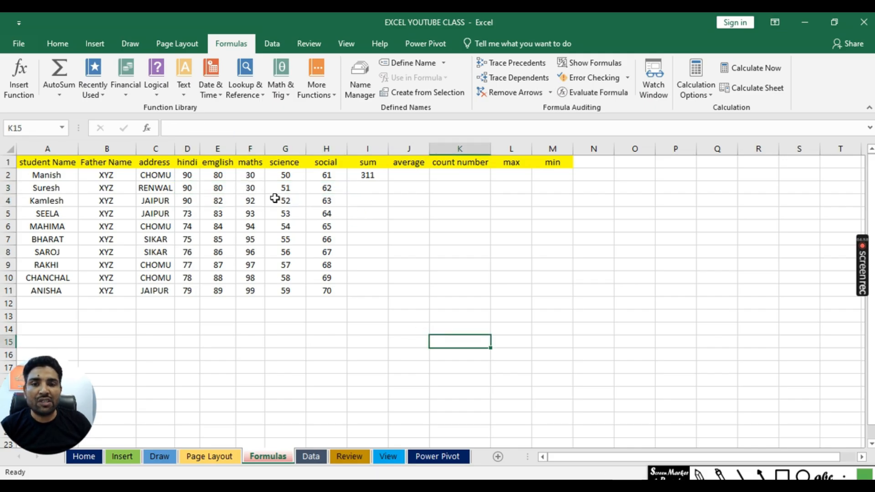
pyautogui.moveTo(216, 188); pyautogui.dragTo(322, 188)
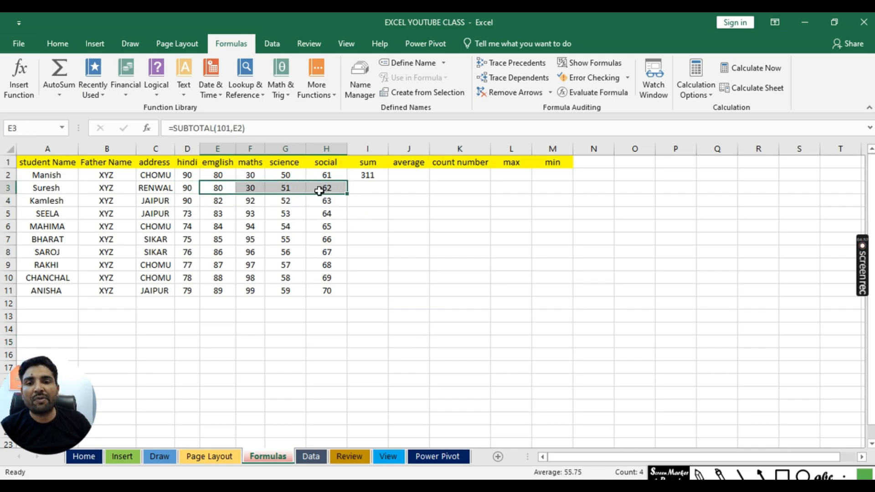
pyautogui.moveTo(218, 174); pyautogui.dragTo(326, 175)
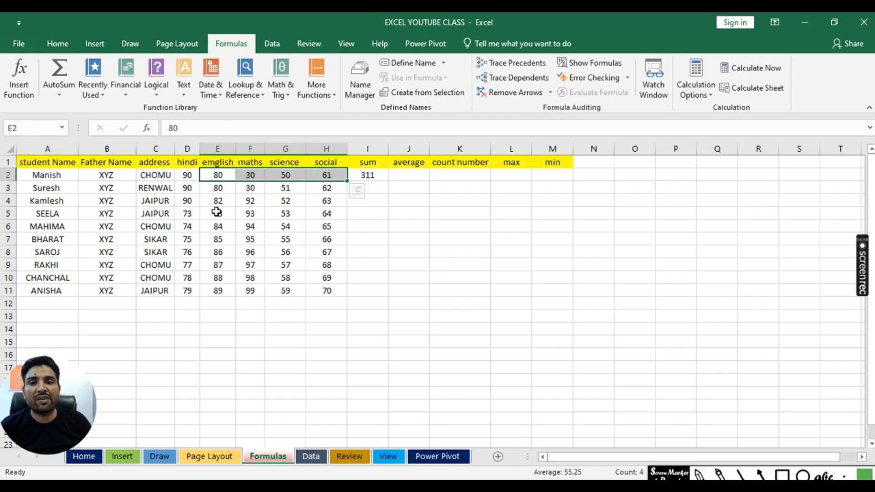
pyautogui.click(519, 290)
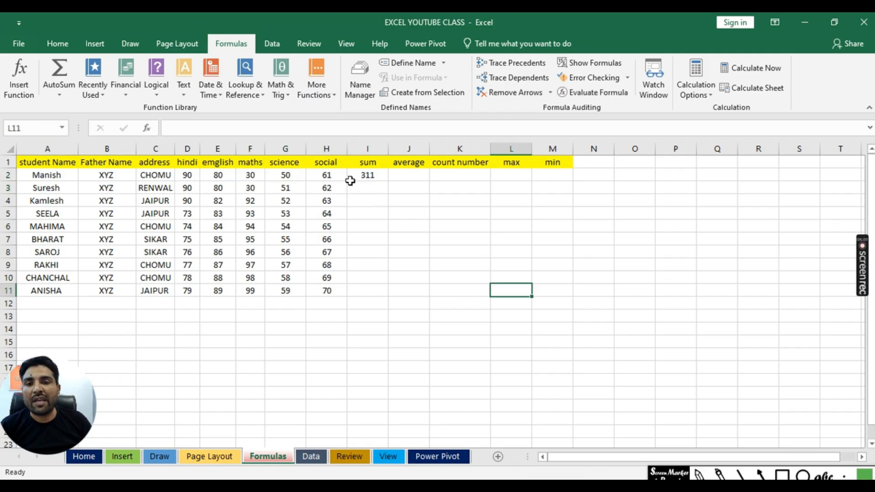
pyautogui.moveTo(188, 175); pyautogui.dragTo(326, 175)
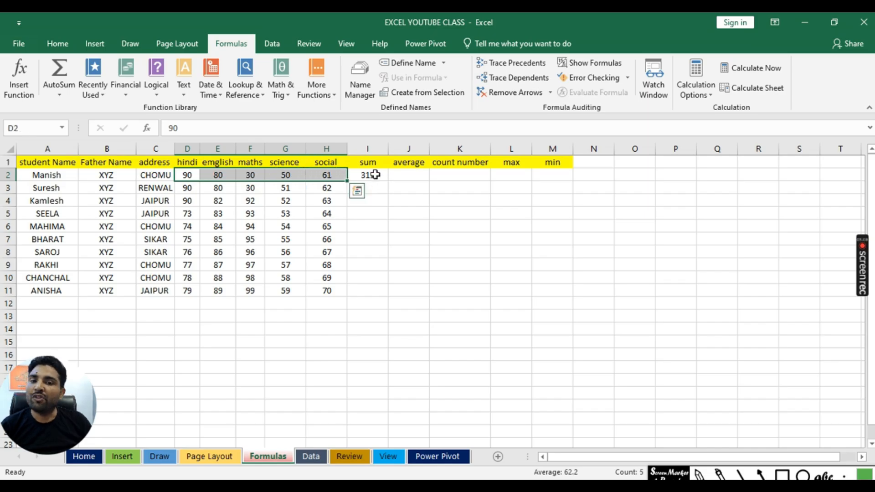
pyautogui.click(374, 175)
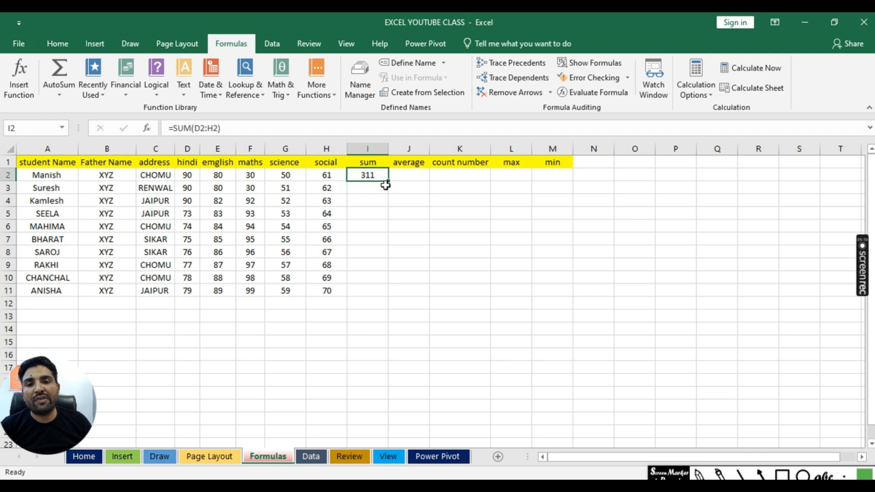
# - Copy the SUM formula in I2 down to I11 and check the student rows against their totals
pyautogui.moveTo(389, 181); pyautogui.dragTo(381, 294)
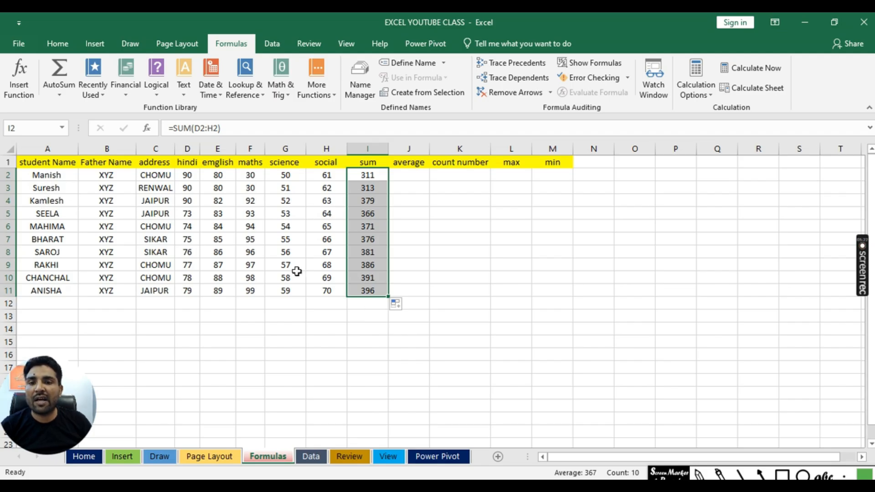
pyautogui.click(64, 178)
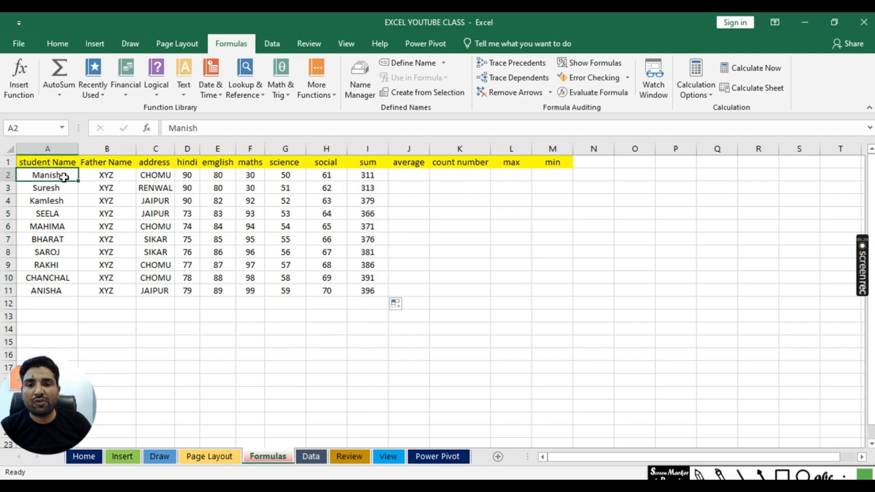
pyautogui.click(63, 186)
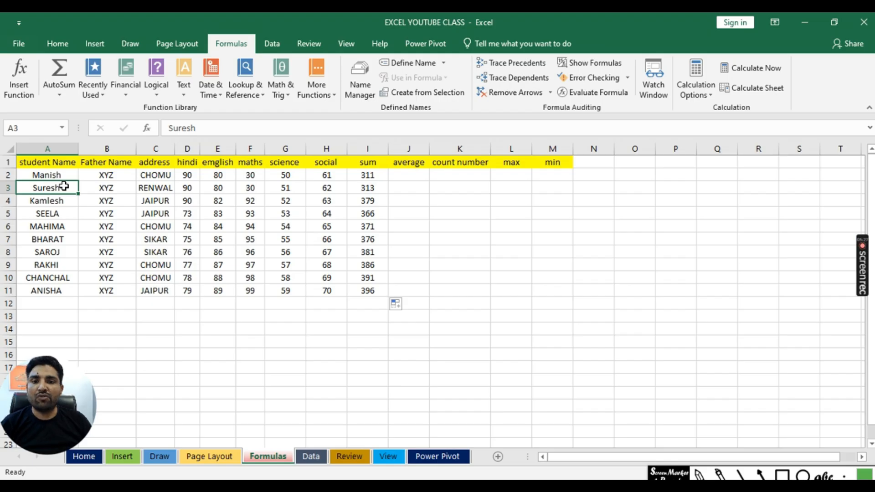
pyautogui.click(65, 201)
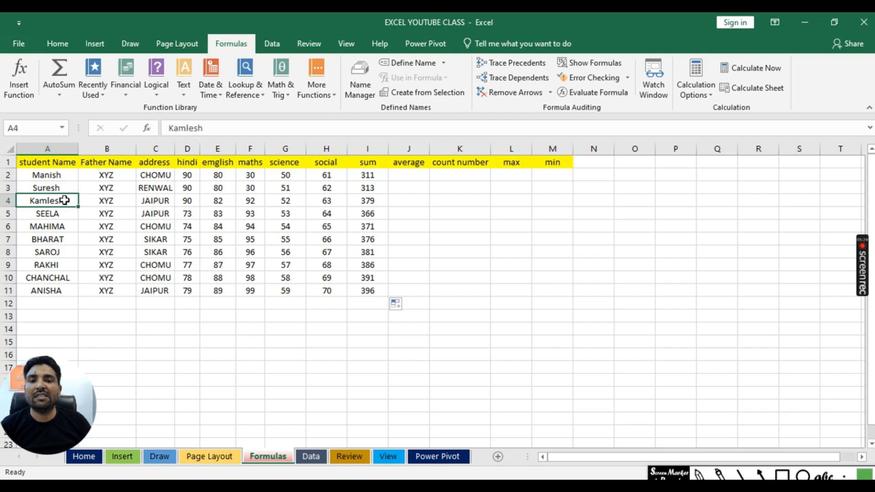
pyautogui.click(63, 210)
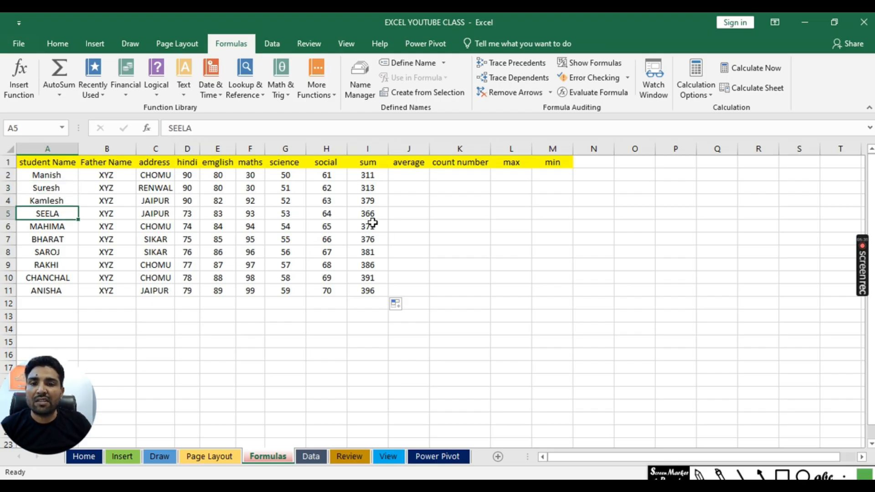
pyautogui.moveTo(508, 304); pyautogui.dragTo(542, 303)
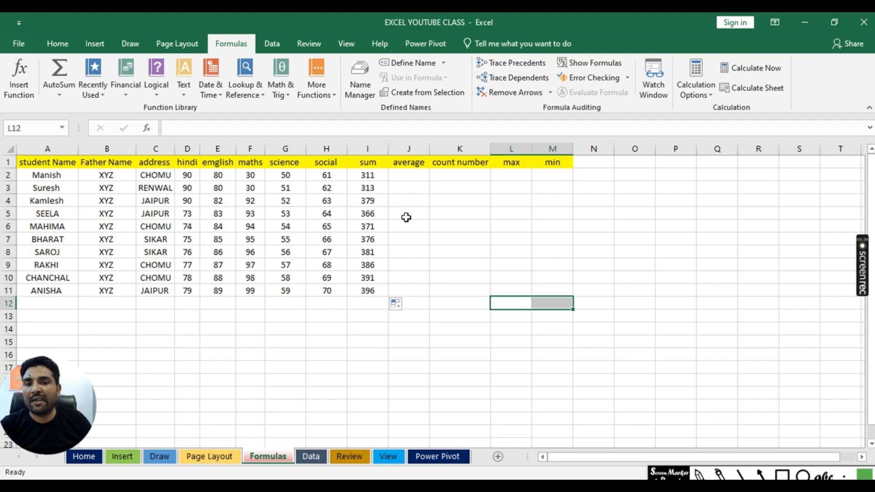
# - Average the first student's marks in D2:H2 into J2 with the AutoSum Average function
pyautogui.click(406, 180)
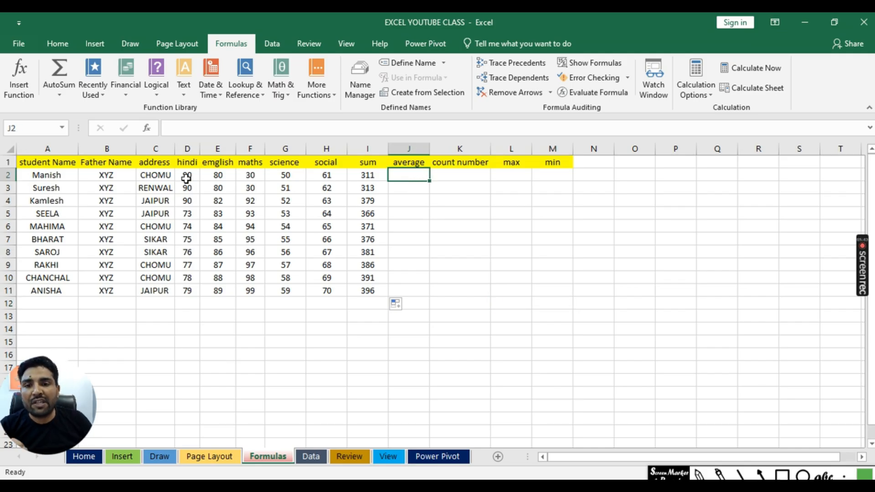
pyautogui.moveTo(188, 177); pyautogui.dragTo(319, 176)
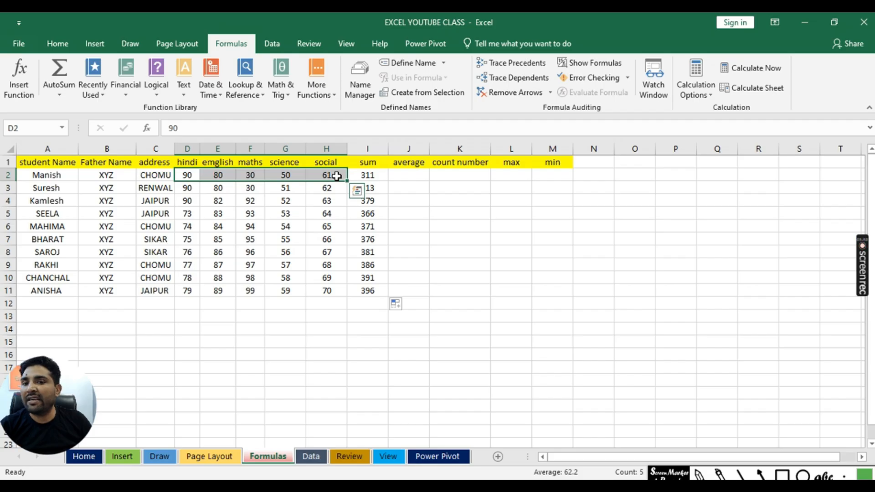
pyautogui.click(61, 96)
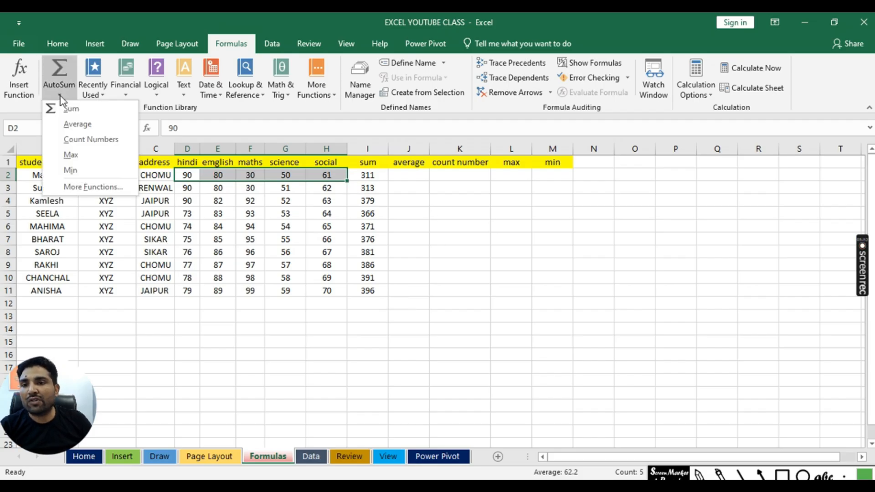
pyautogui.click(75, 124)
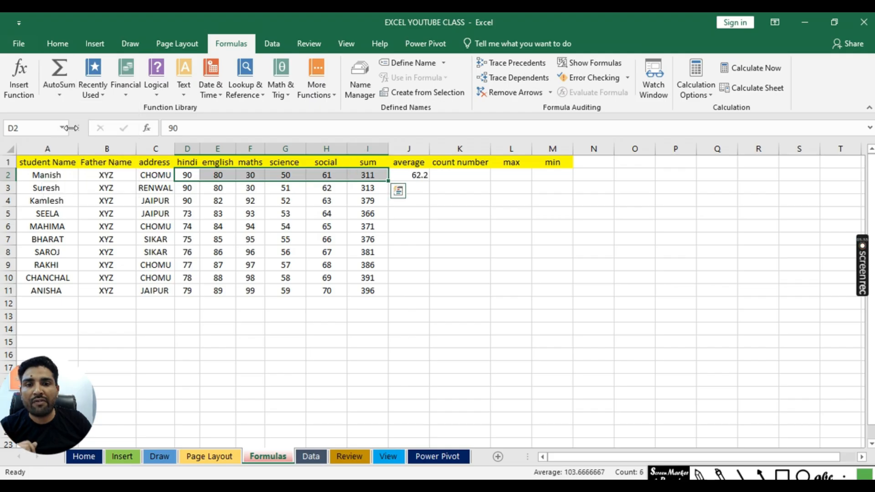
pyautogui.click(595, 273)
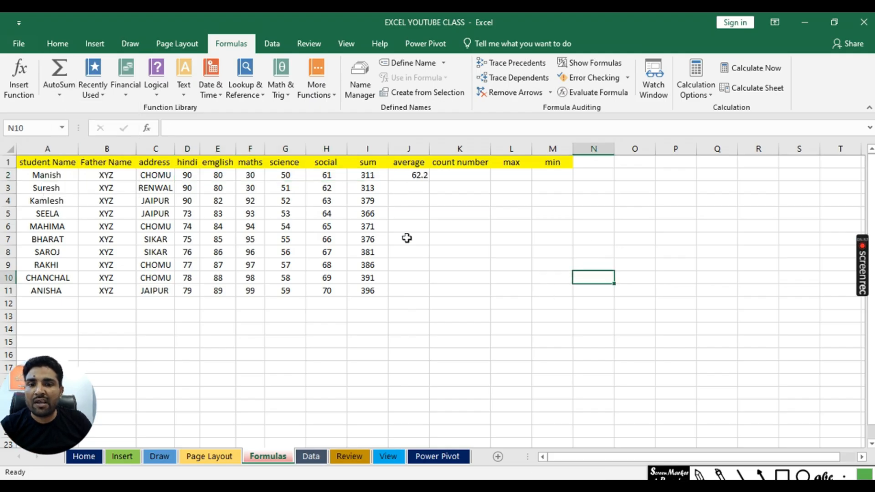
# - Copy the AVERAGE formula in J2 down to J11 for the remaining students
pyautogui.click(403, 176)
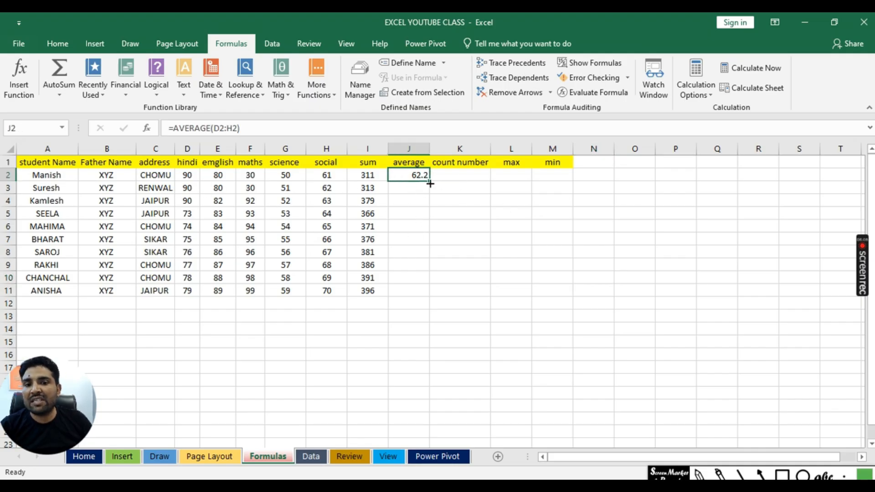
pyautogui.moveTo(431, 183); pyautogui.dragTo(433, 293)
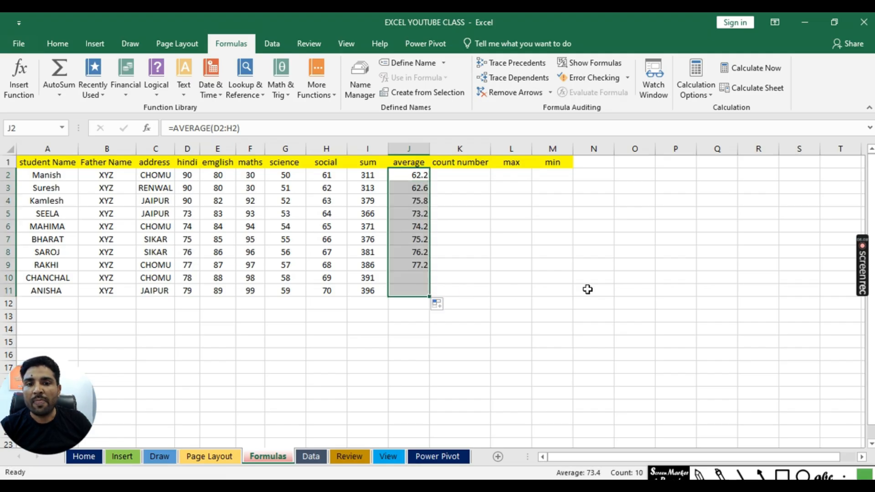
pyautogui.click(604, 344)
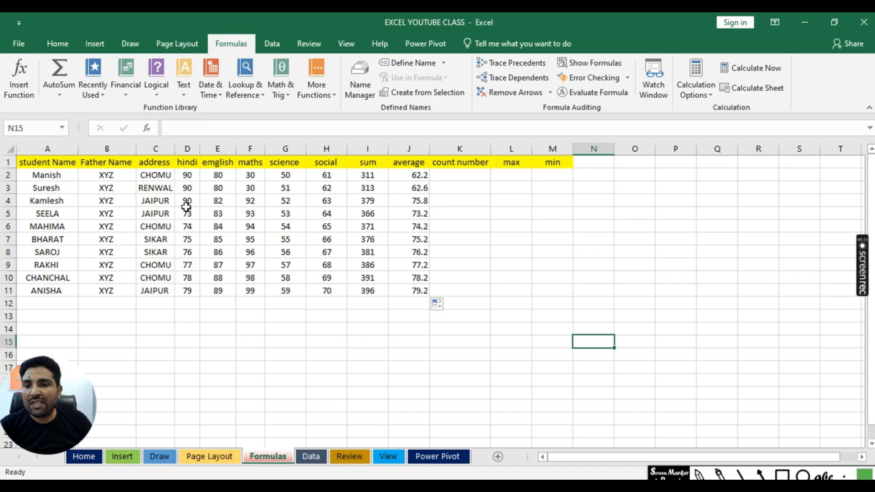
# - Examine the empty count number cell K2 and go through the first student's five subject marks in D2:H2 one by one
pyautogui.click(465, 174)
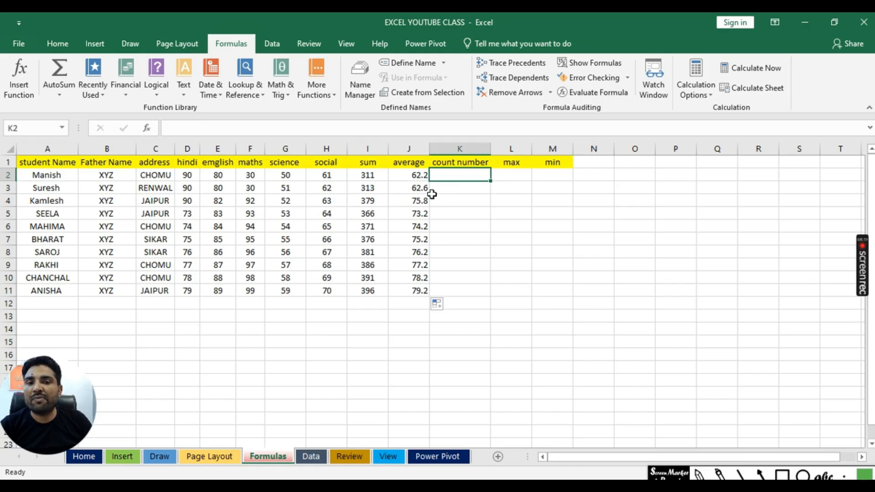
pyautogui.moveTo(185, 174); pyautogui.dragTo(324, 173)
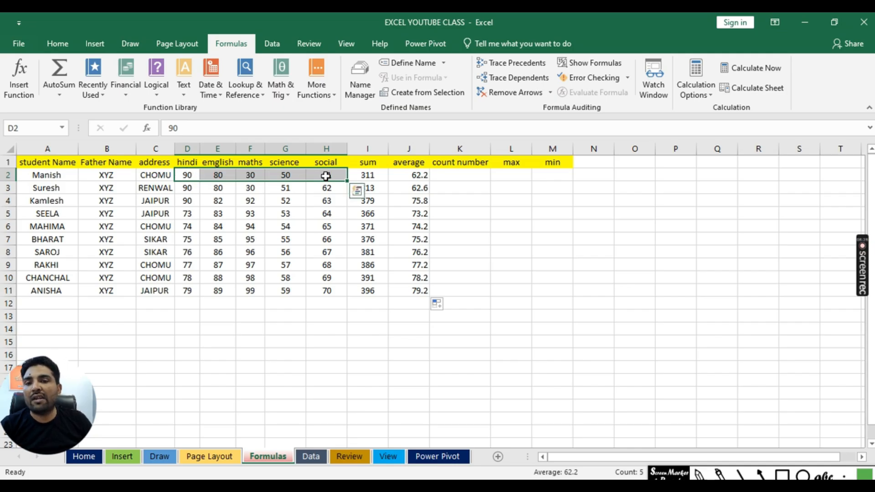
pyautogui.click(621, 326)
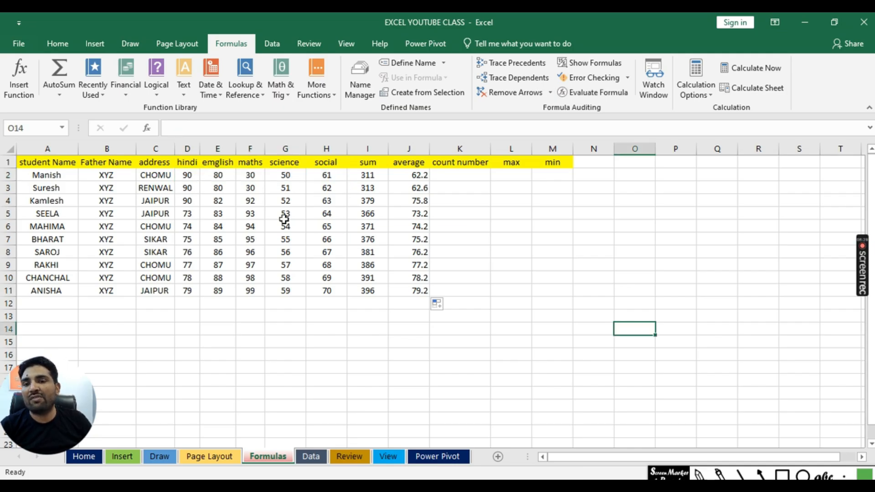
pyautogui.click(186, 175)
pyautogui.click(218, 175)
pyautogui.click(250, 175)
pyautogui.click(285, 175)
pyautogui.click(324, 175)
# - Count the first student's marks in D2:H2 into K2 with the AutoSum Count Numbers function
pyautogui.moveTo(187, 175); pyautogui.dragTo(337, 178)
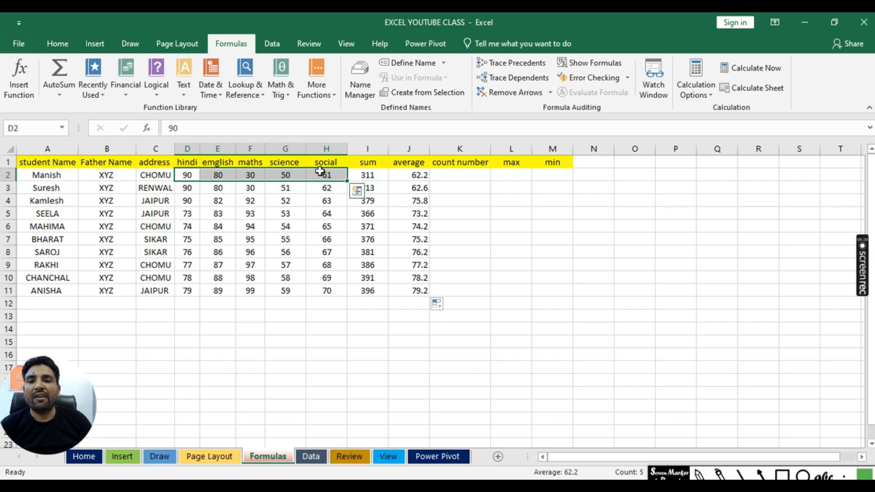
pyautogui.click(59, 94)
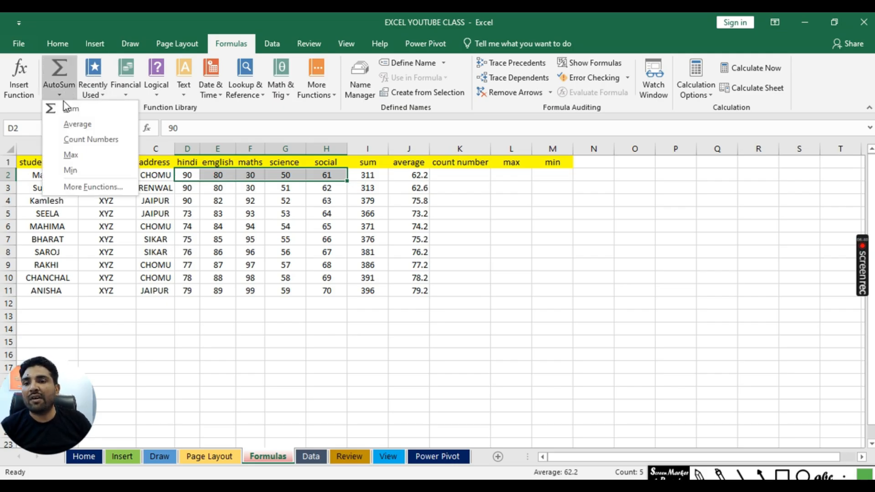
pyautogui.click(96, 140)
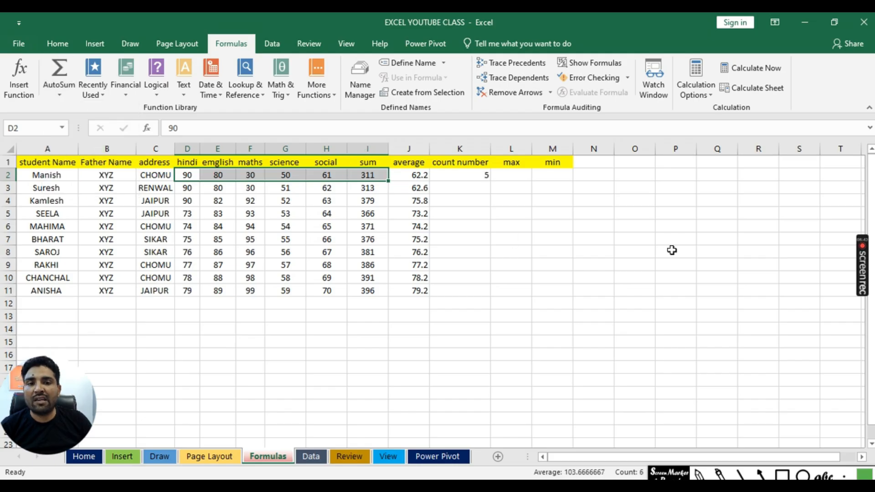
# - Center the contents of the whole count number column K
pyautogui.click(461, 175)
pyautogui.click(461, 149)
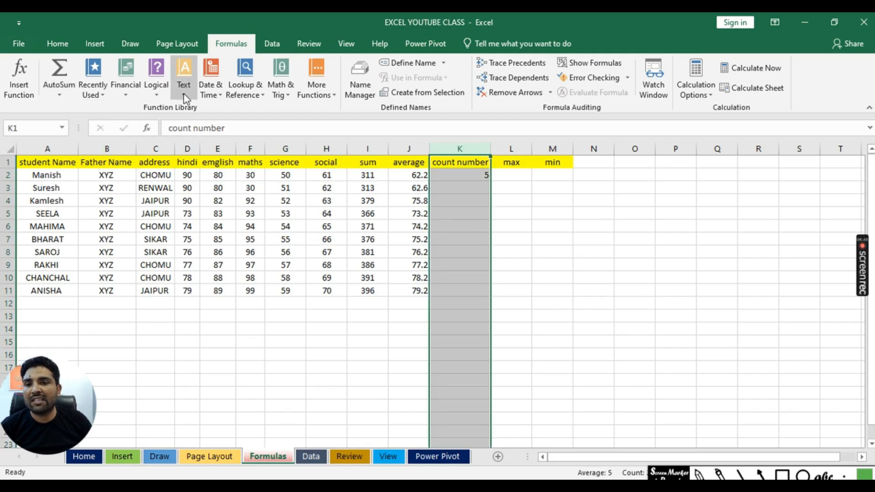
pyautogui.click(59, 42)
pyautogui.click(259, 88)
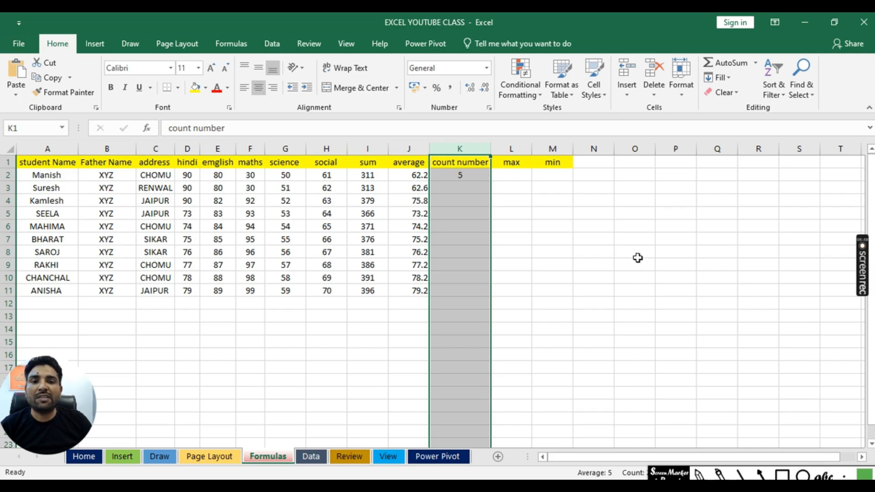
pyautogui.moveTo(637, 261); pyautogui.dragTo(669, 263)
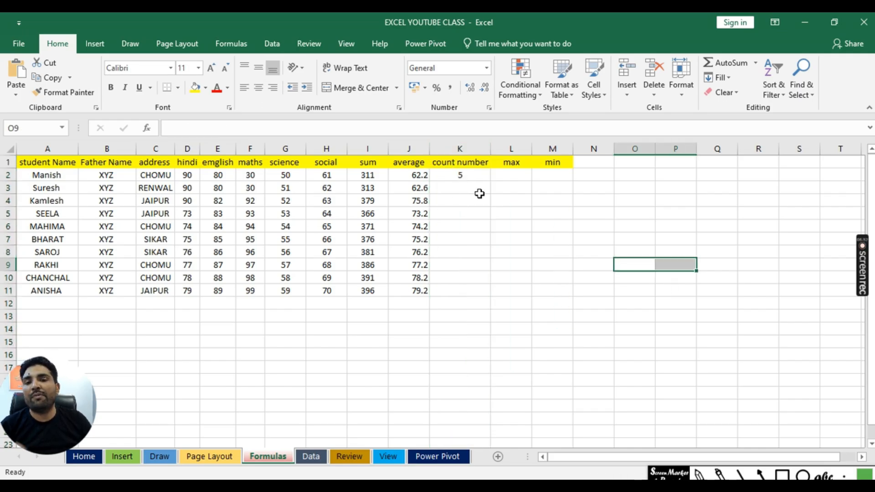
# - Copy the COUNT formula in K2 down to K11 for the remaining students
pyautogui.click(470, 175)
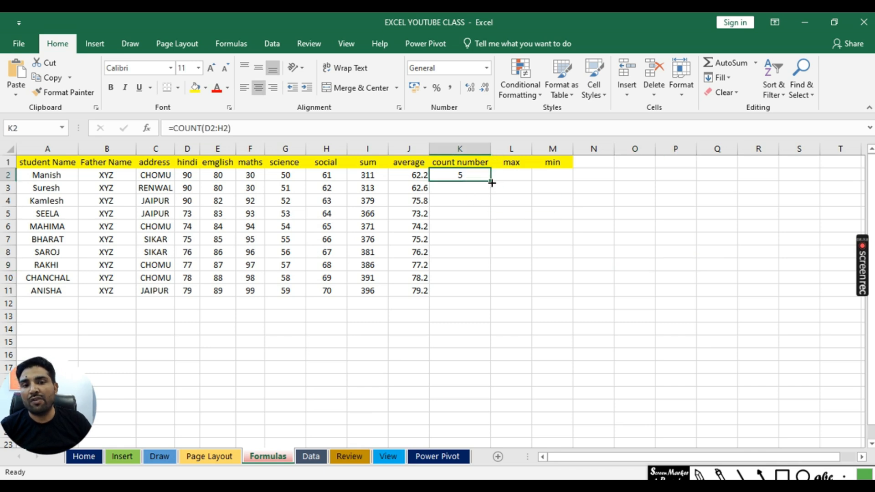
pyautogui.moveTo(491, 182); pyautogui.dragTo(498, 297)
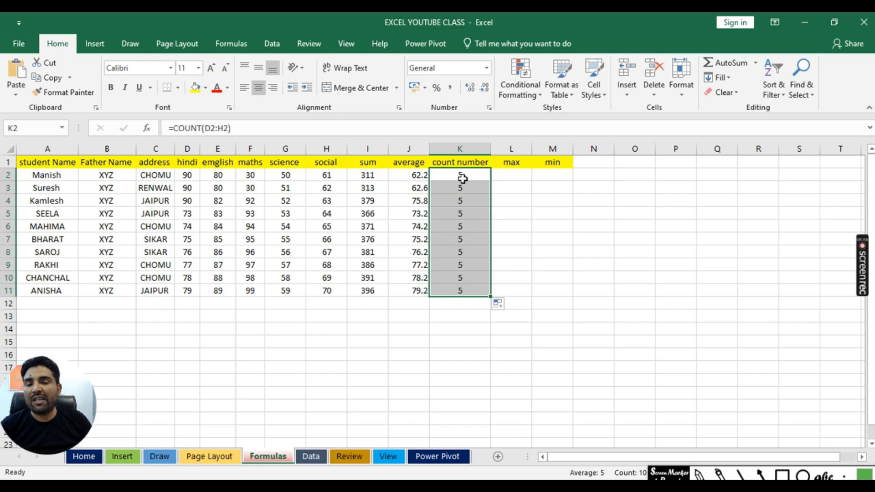
pyautogui.click(623, 322)
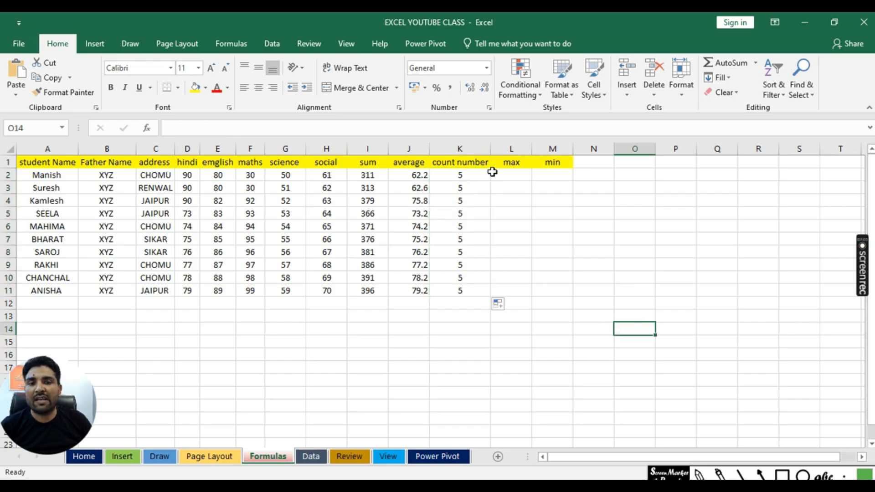
# - Find the first student's highest mark in D2:H2 with the AutoSum Max function, placing it in L2
pyautogui.click(509, 176)
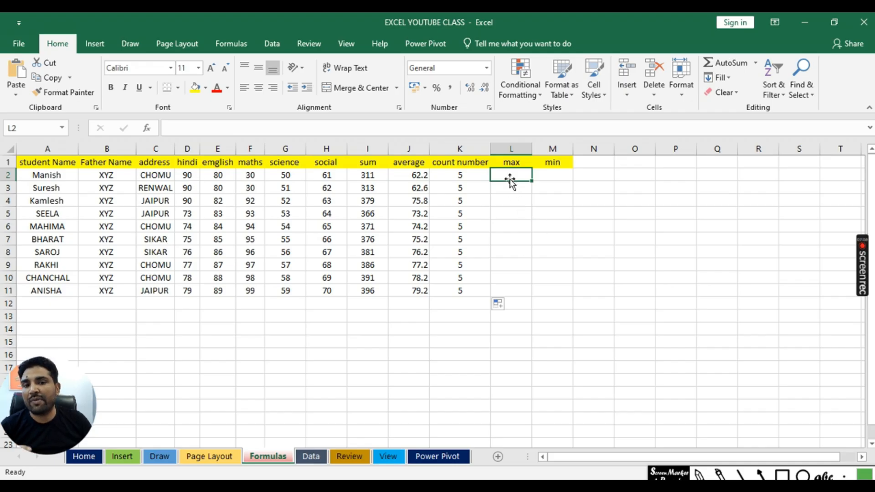
pyautogui.moveTo(185, 176); pyautogui.dragTo(322, 175)
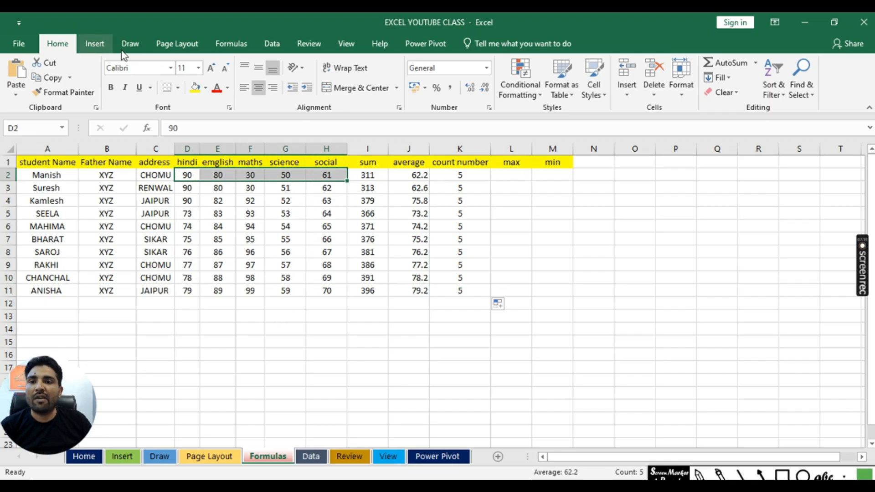
pyautogui.click(230, 45)
pyautogui.click(60, 95)
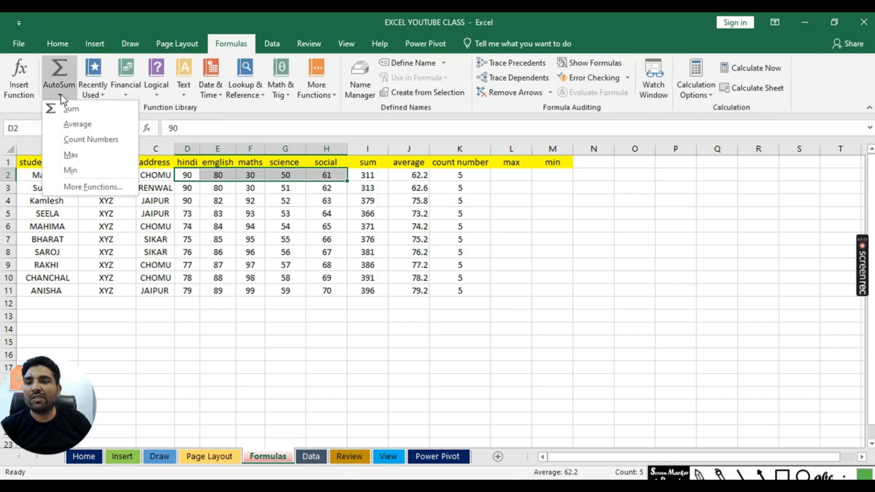
pyautogui.click(86, 155)
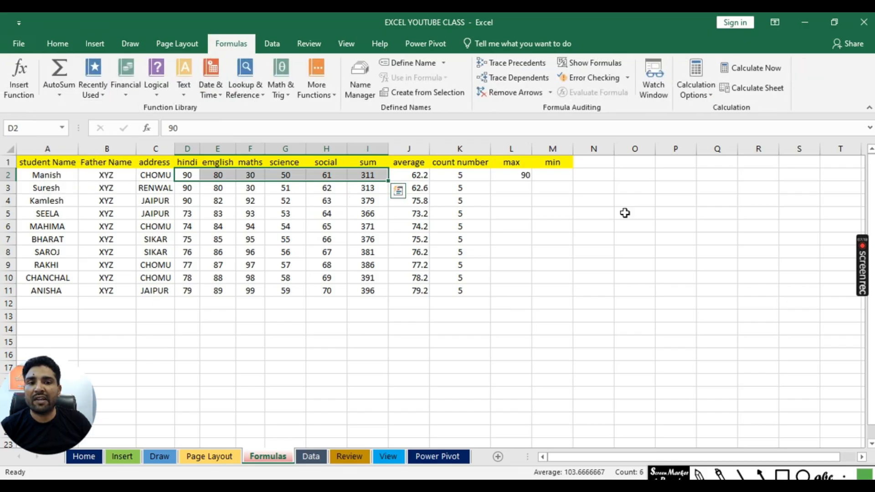
pyautogui.click(579, 226)
# - Center the max value in L2 and copy its formula down to L11 for the remaining students
pyautogui.click(506, 176)
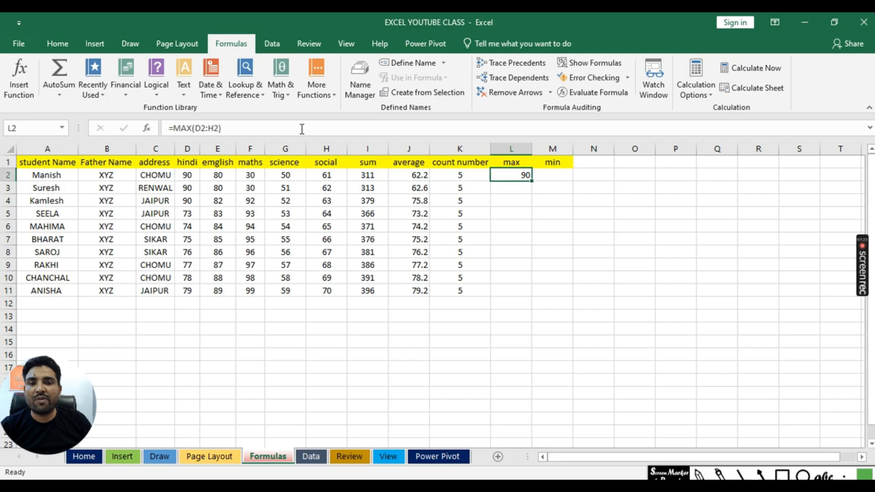
pyautogui.click(57, 44)
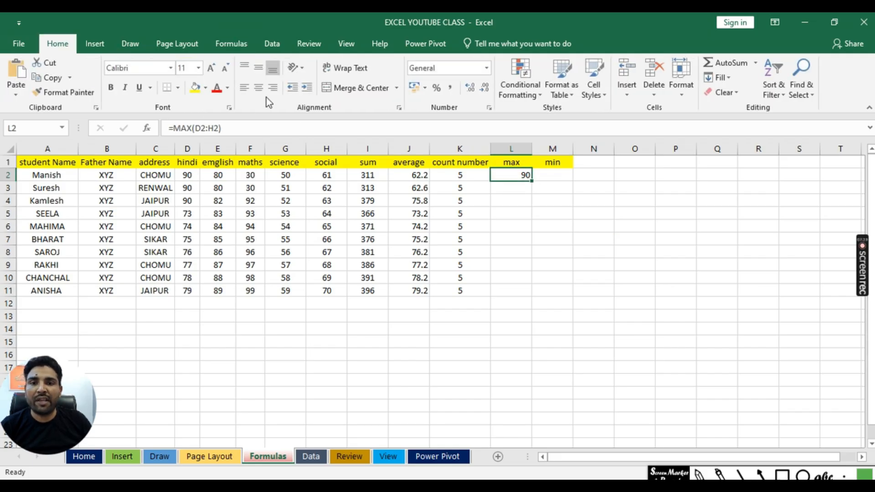
pyautogui.click(257, 88)
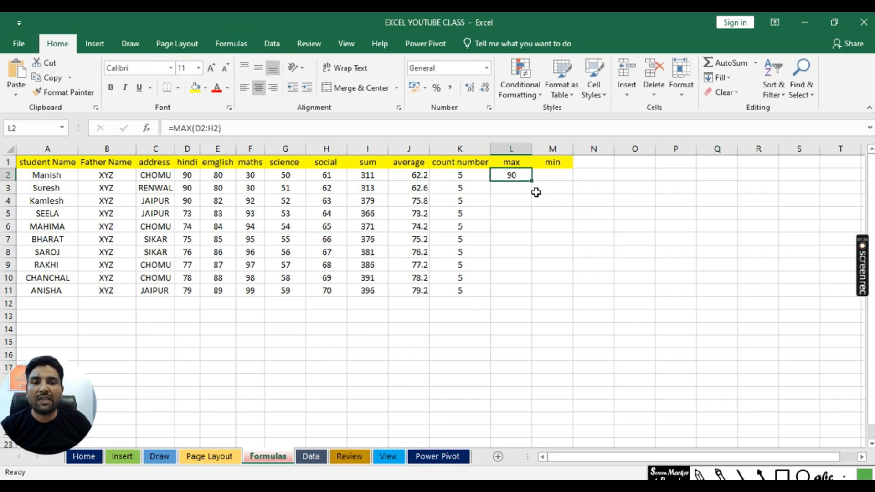
pyautogui.moveTo(532, 180); pyautogui.dragTo(531, 296)
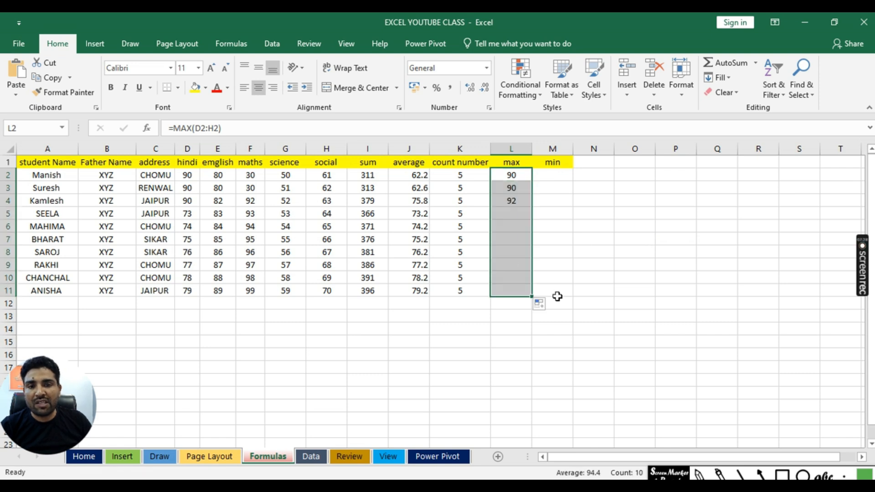
pyautogui.click(551, 176)
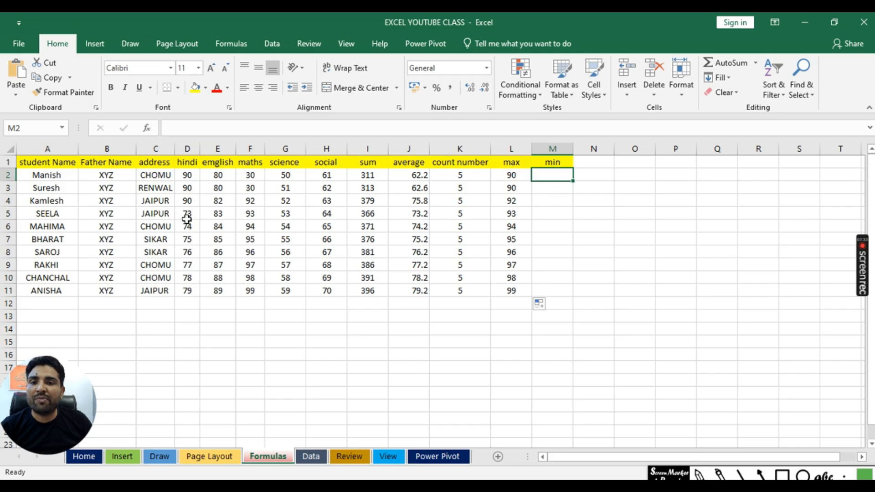
# - Find the first student's lowest mark in D2:H2 with the AutoSum Min function, placing it in M2
pyautogui.moveTo(192, 177); pyautogui.dragTo(336, 177)
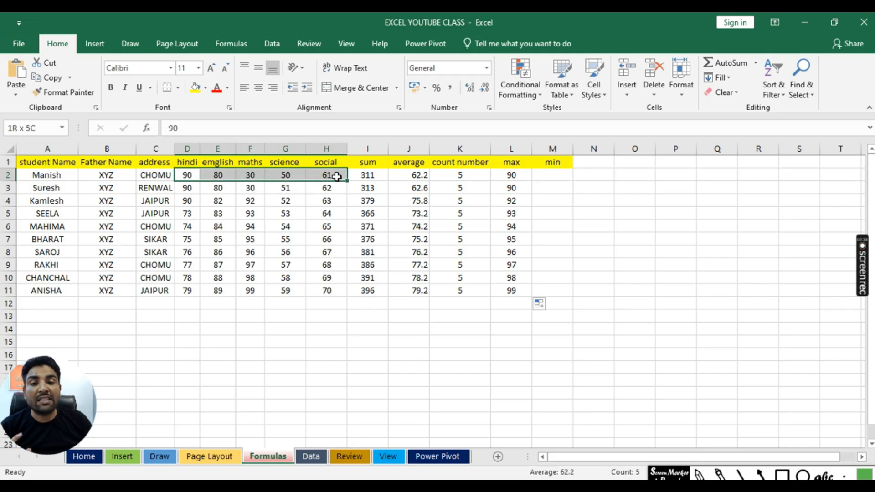
pyautogui.click(718, 262)
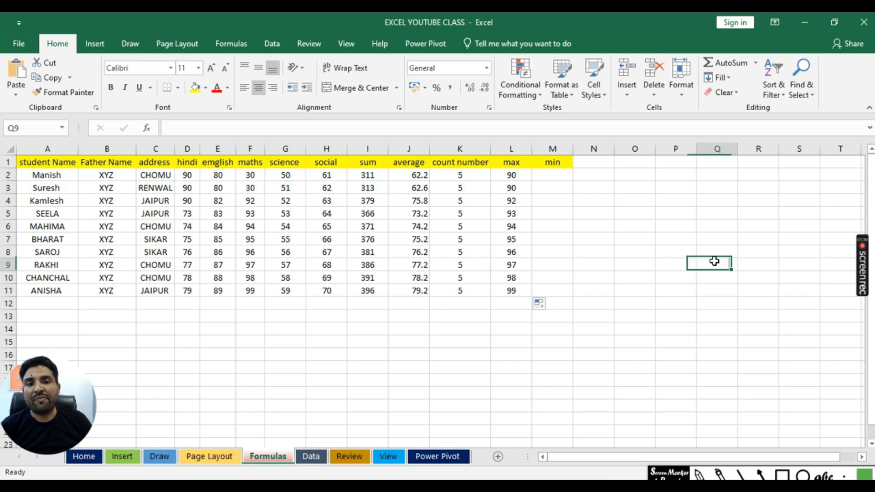
pyautogui.click(555, 177)
pyautogui.moveTo(190, 176); pyautogui.dragTo(346, 180)
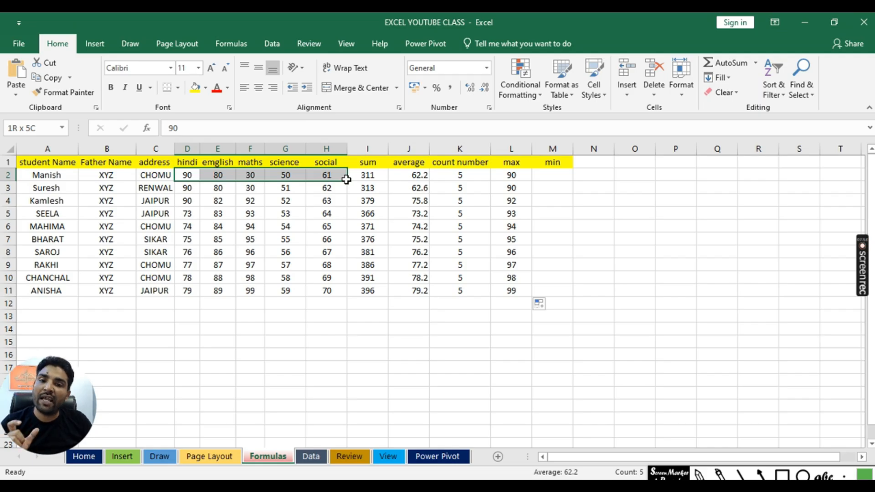
pyautogui.moveTo(346, 179); pyautogui.dragTo(347, 179)
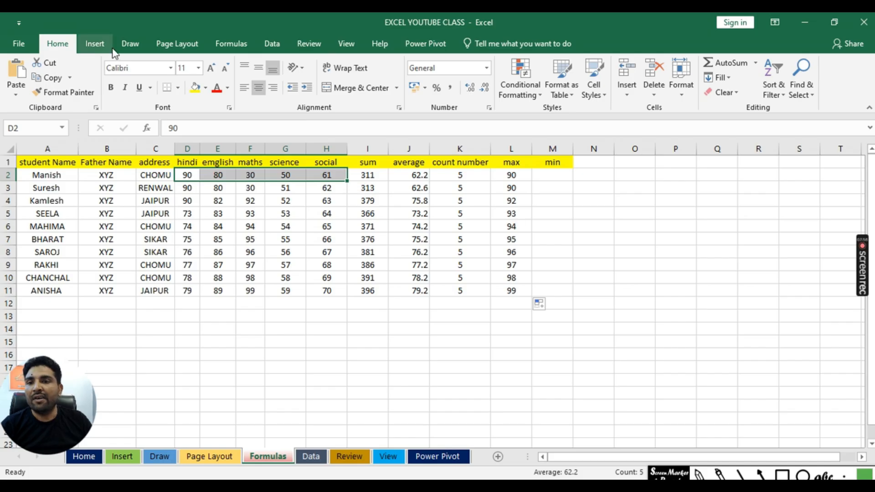
pyautogui.click(231, 44)
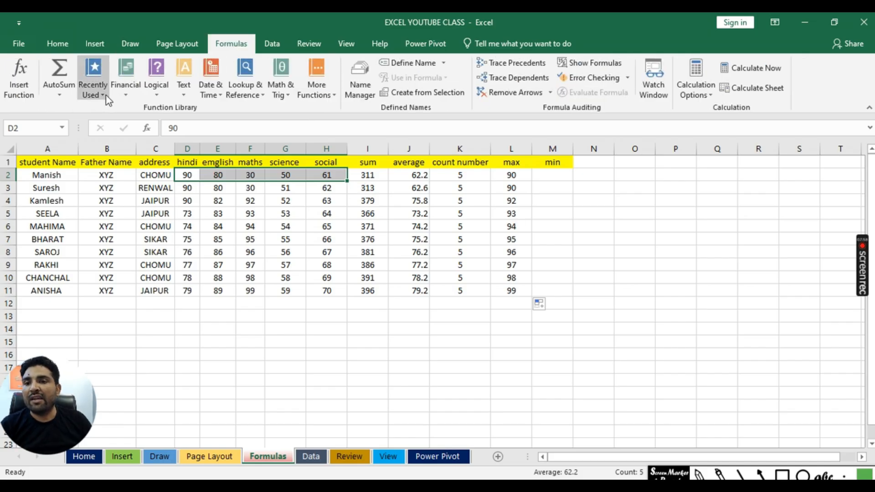
pyautogui.click(60, 95)
pyautogui.click(84, 172)
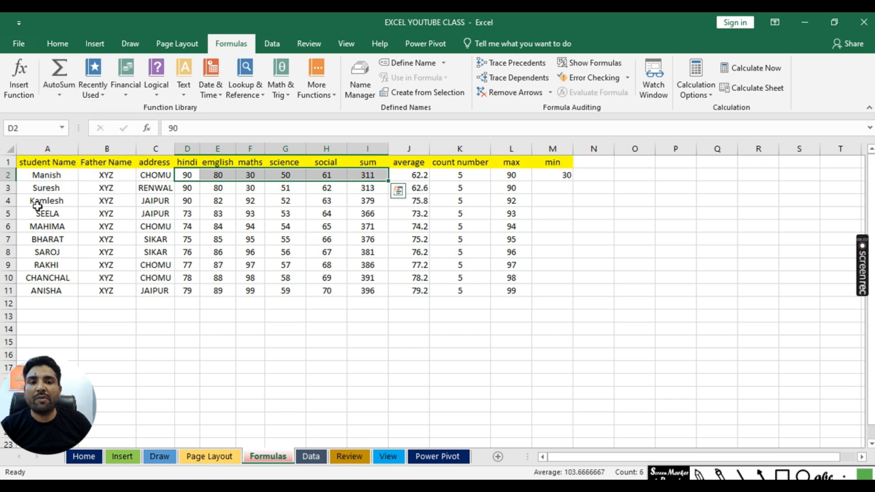
pyautogui.click(666, 224)
# - Center the min value in M2 and copy its formula down to M11 for the remaining students
pyautogui.click(555, 176)
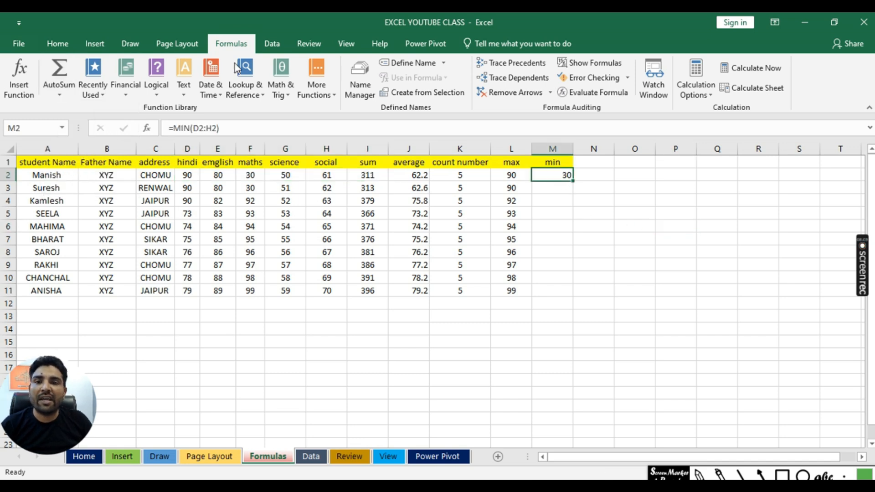
pyautogui.click(57, 43)
pyautogui.click(260, 87)
pyautogui.click(635, 249)
pyautogui.click(565, 176)
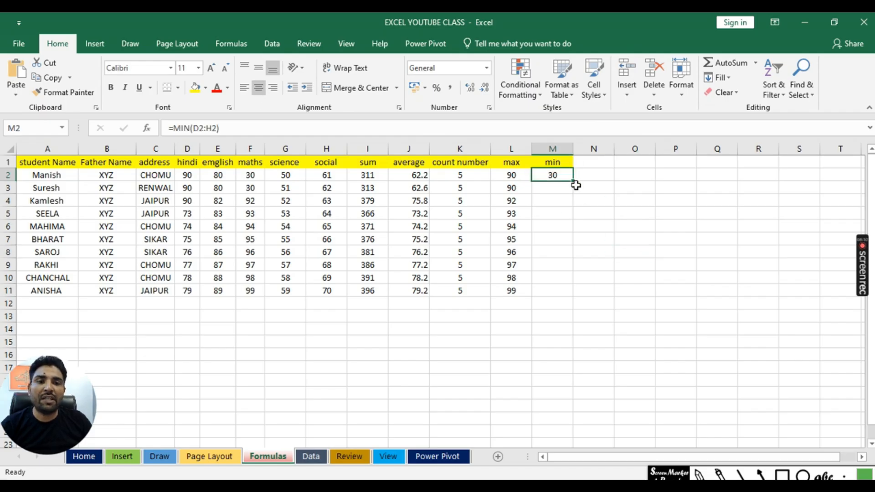
pyautogui.moveTo(574, 184); pyautogui.dragTo(578, 293)
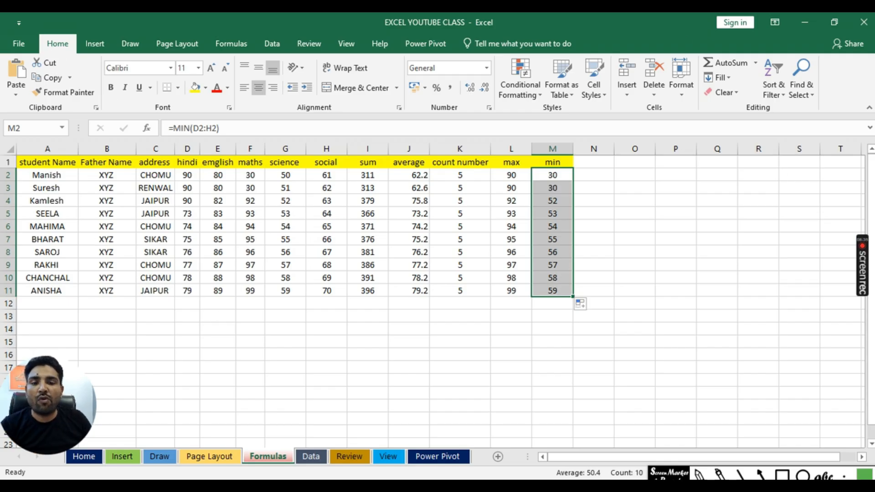
pyautogui.click(782, 475)
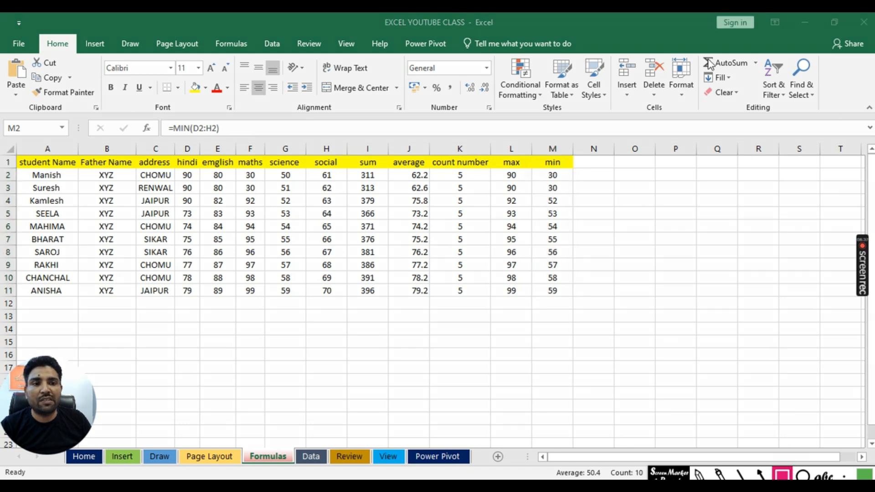
pyautogui.moveTo(688, 46)
pyautogui.mouseDown()
pyautogui.moveTo(753, 61)
pyautogui.moveTo(762, 72)
pyautogui.mouseUp()
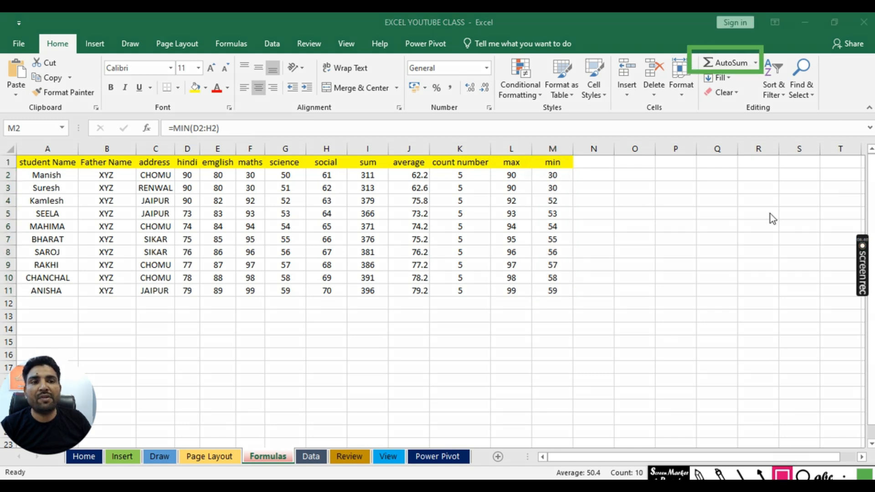
pyautogui.click(783, 476)
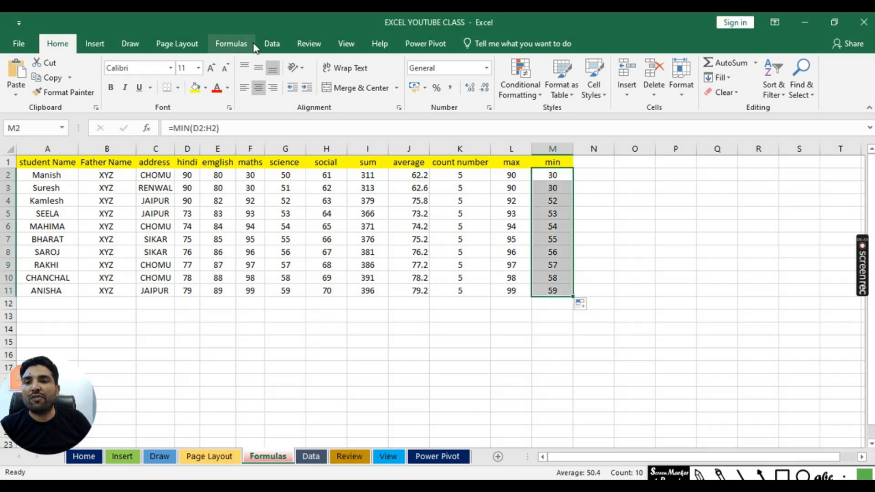
# - Examine the Function Library's function lists, from Recently Used, Financial, Logical and Text through Date & Time, Lookup & Reference, Math & Trig and More Functions
pyautogui.click(237, 46)
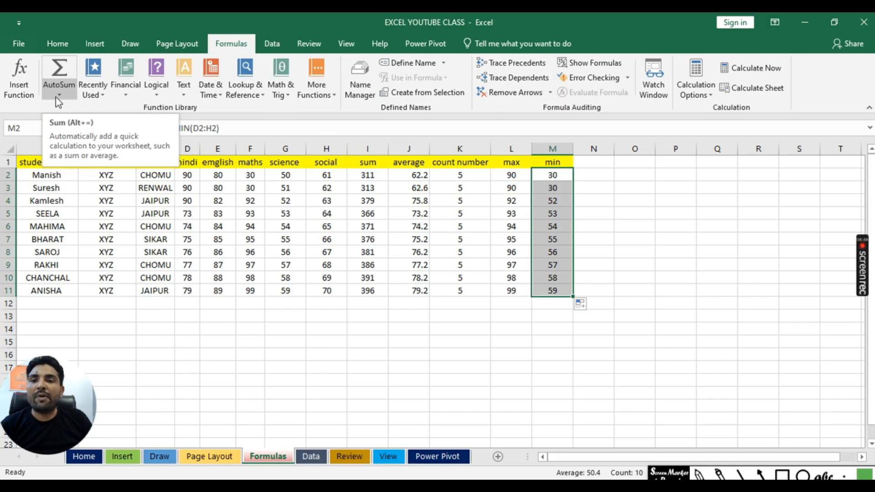
pyautogui.click(103, 96)
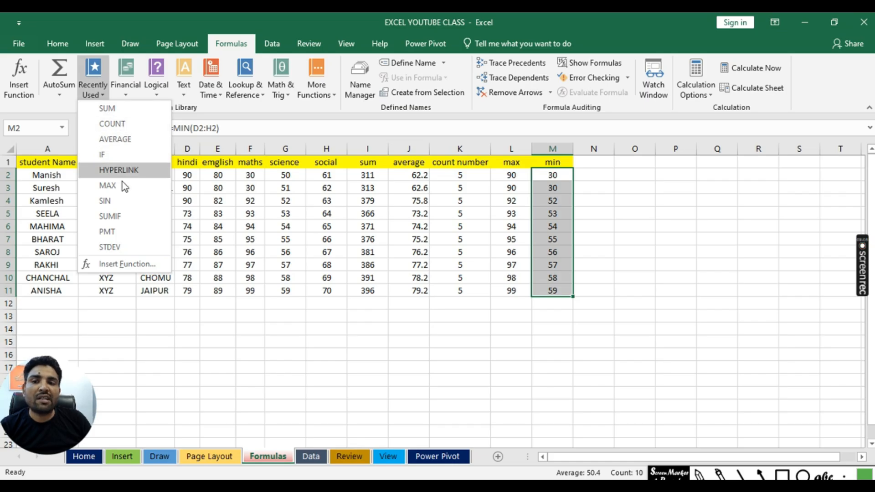
pyautogui.click(103, 97)
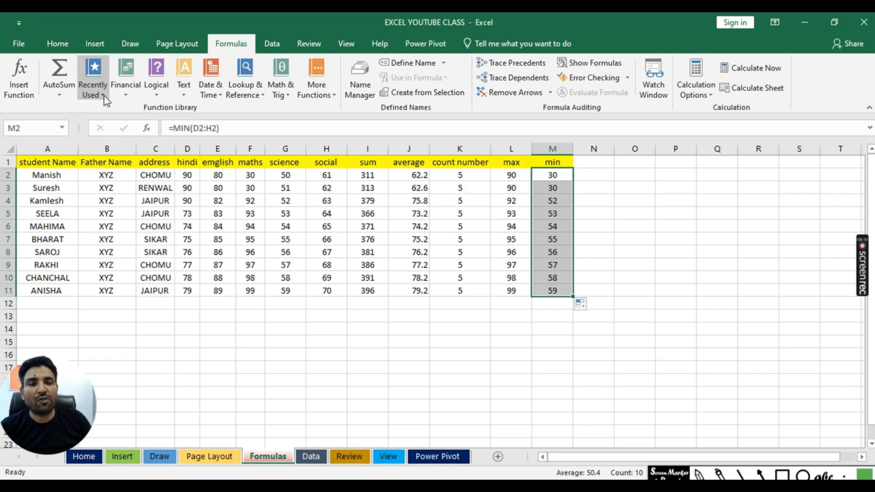
pyautogui.click(105, 97)
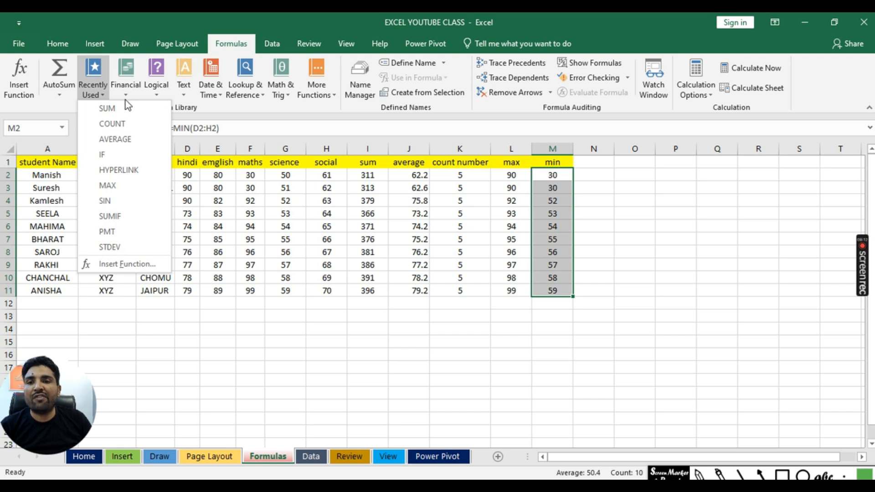
pyautogui.click(125, 96)
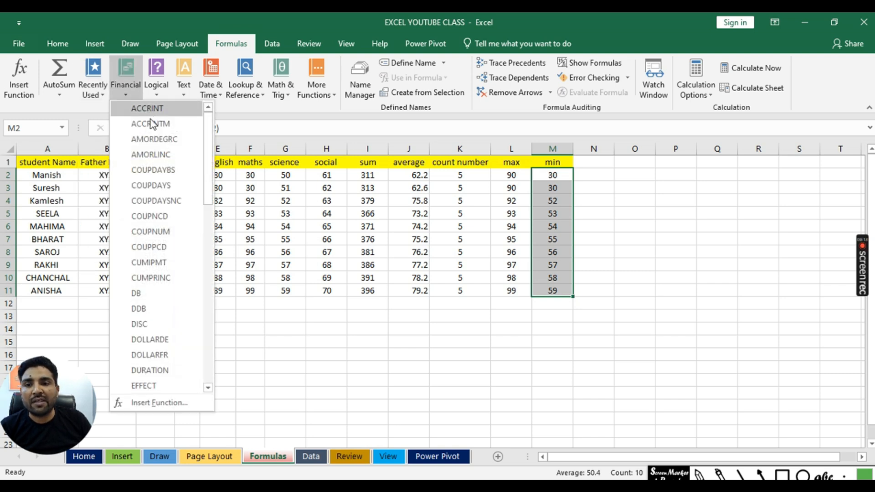
pyautogui.click(156, 93)
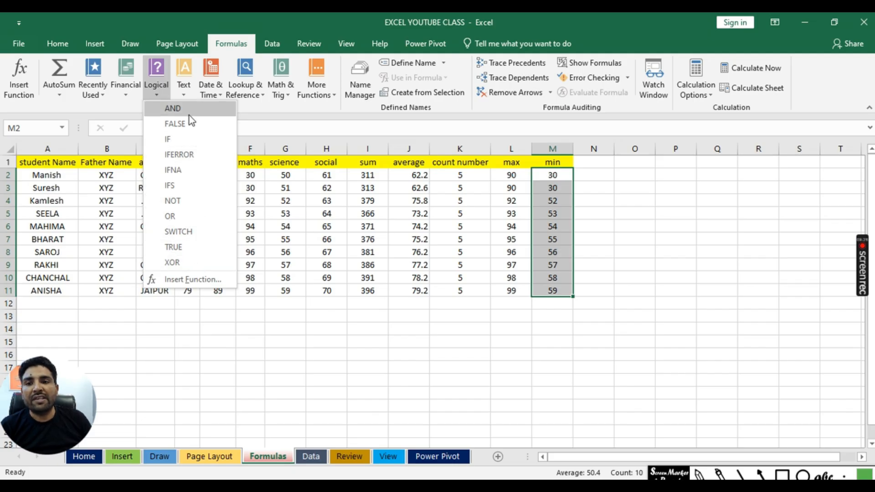
pyautogui.click(185, 95)
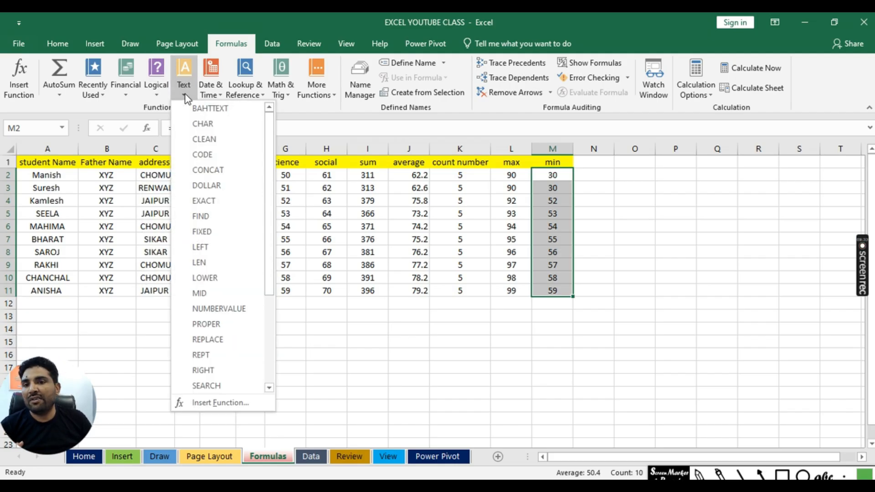
pyautogui.click(220, 96)
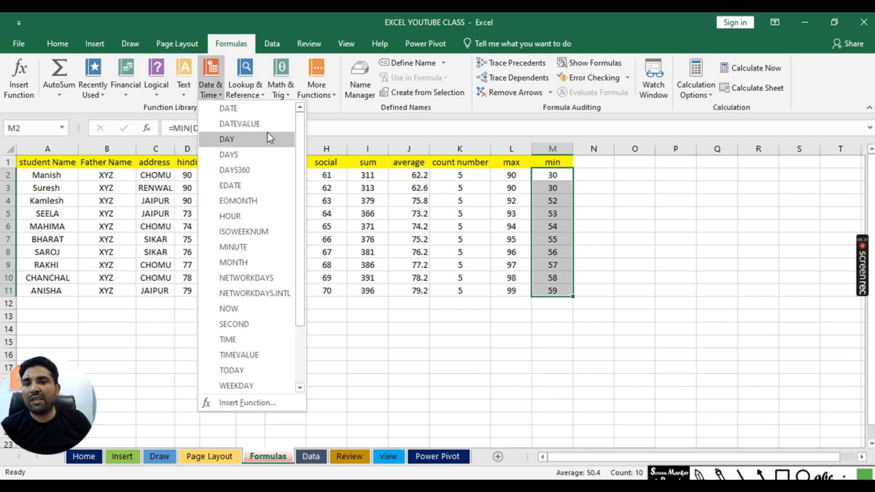
pyautogui.click(263, 96)
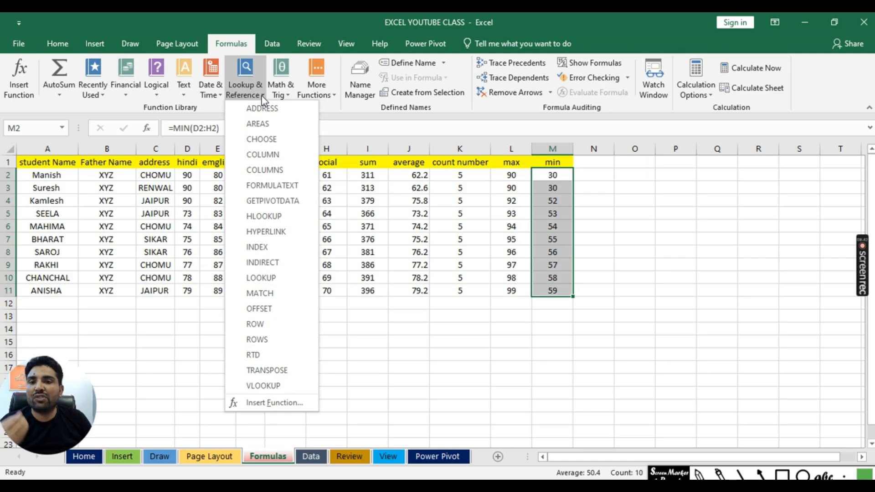
pyautogui.click(291, 94)
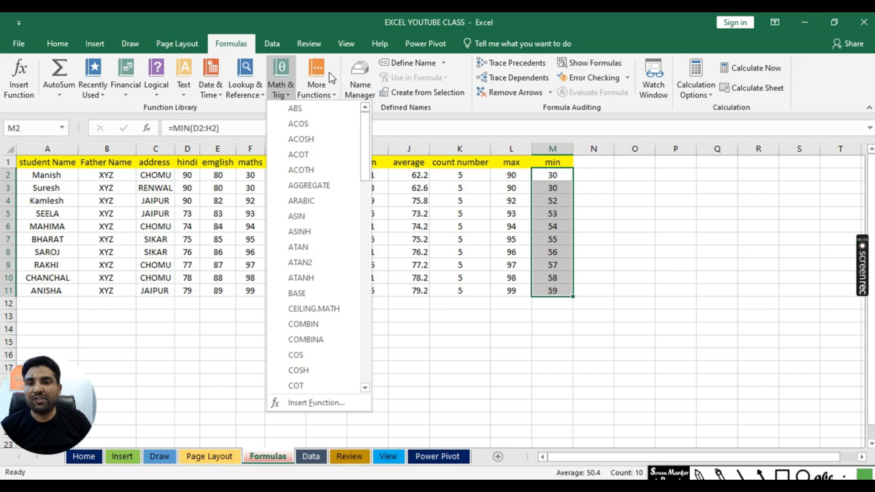
pyautogui.click(334, 96)
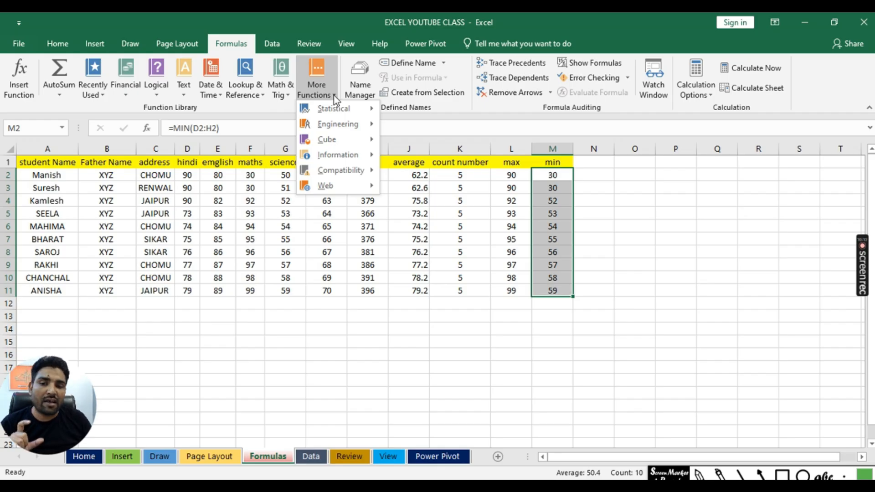
pyautogui.click(404, 340)
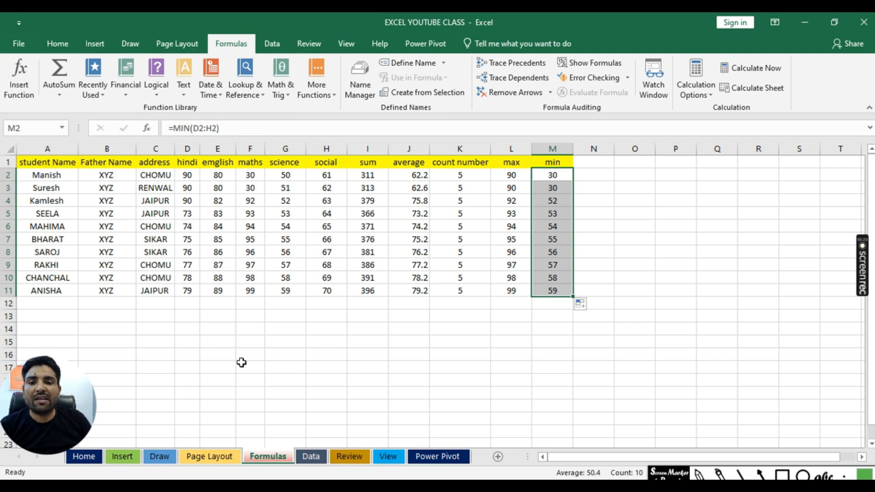
# - Enter the first student's name in lowercase as sample text in cell E15
pyautogui.click(251, 343)
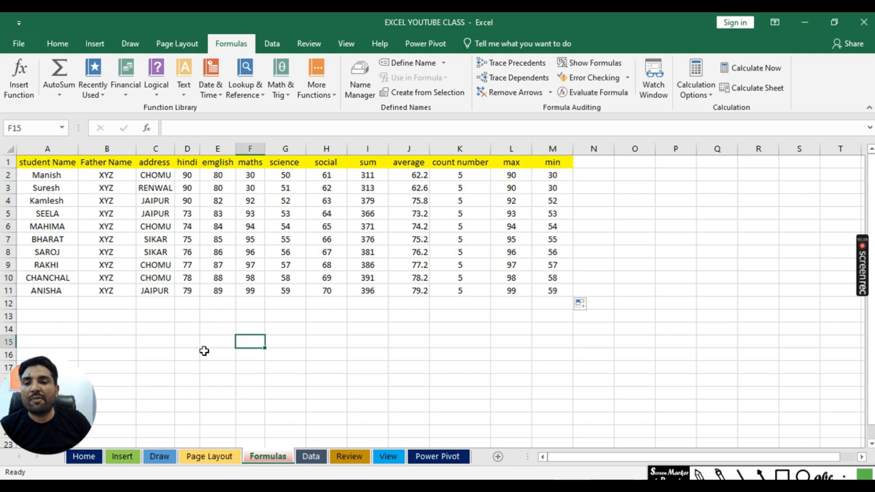
pyautogui.click(228, 342)
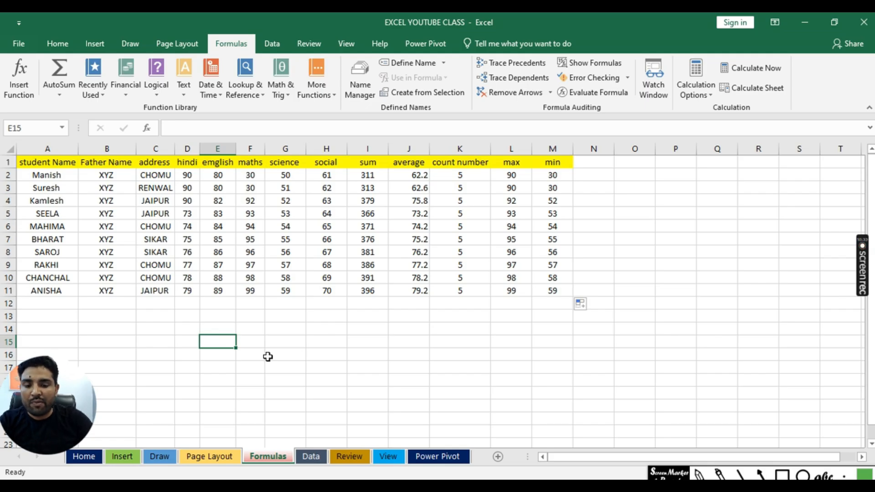
pyautogui.write('manish')
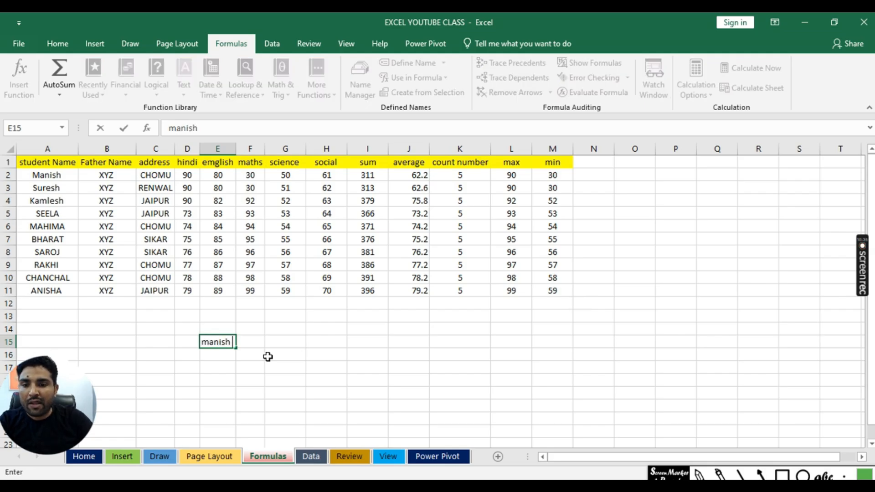
pyautogui.click(313, 365)
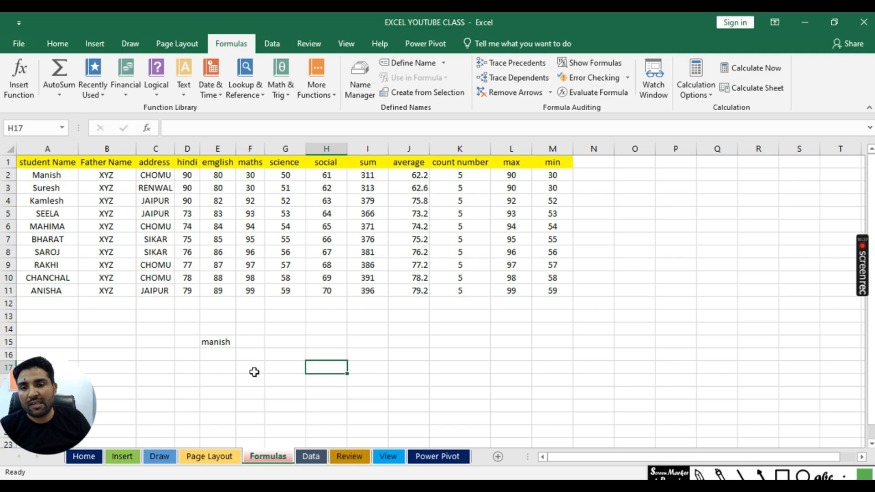
# - Start inserting a function in cell F15 and browse the function lists of the All and Financial categories
pyautogui.click(215, 346)
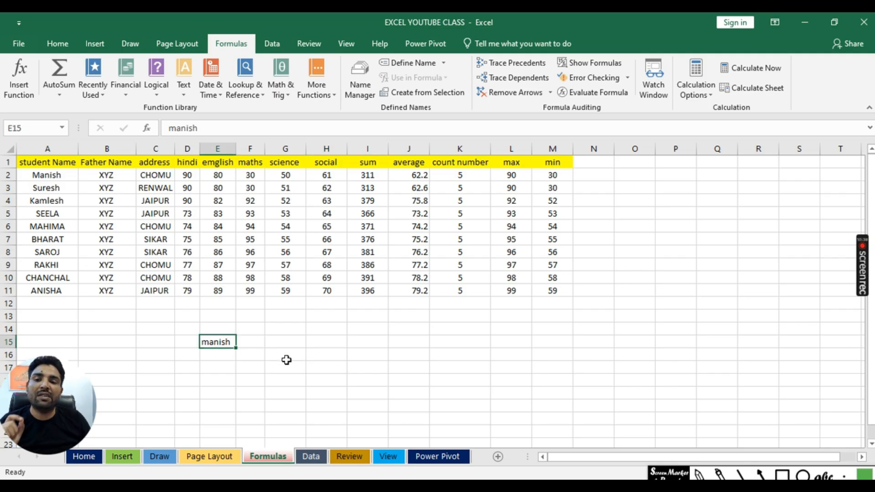
pyautogui.click(252, 343)
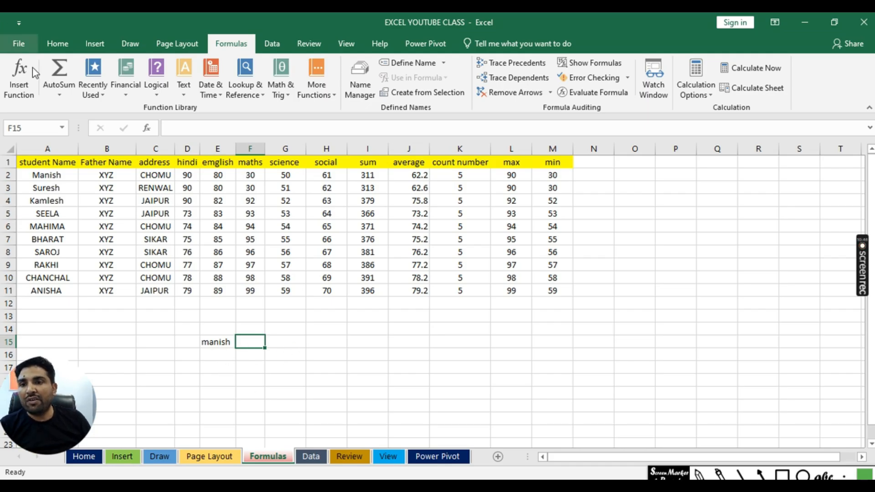
pyautogui.click(20, 69)
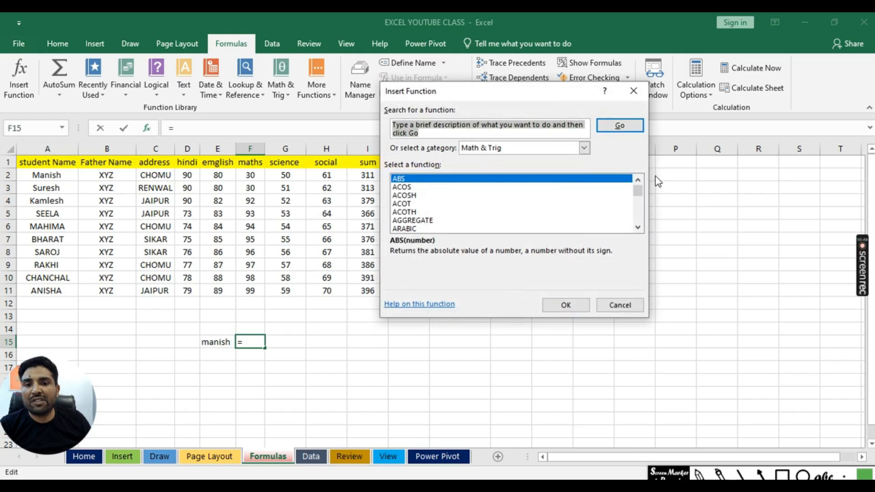
pyautogui.click(584, 148)
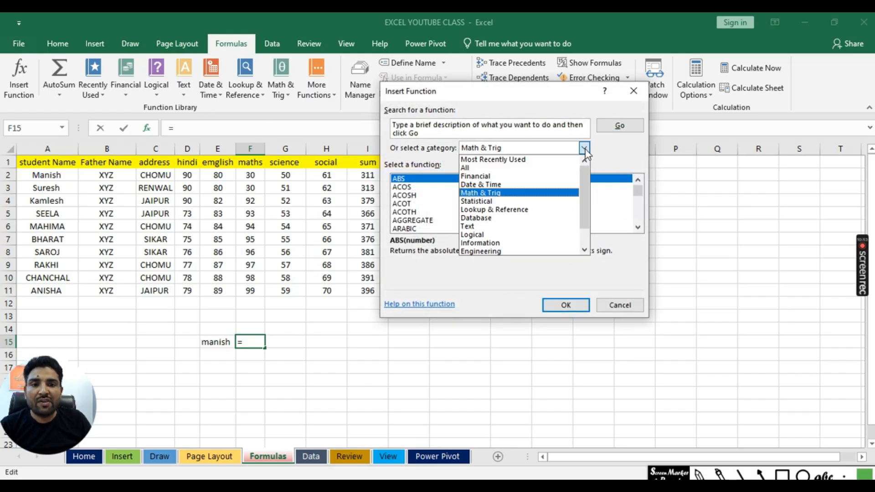
pyautogui.click(487, 166)
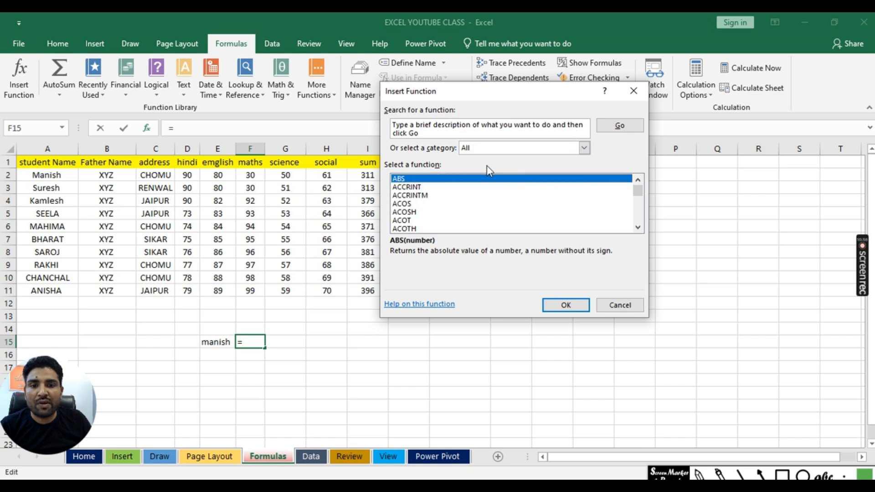
pyautogui.click(584, 148)
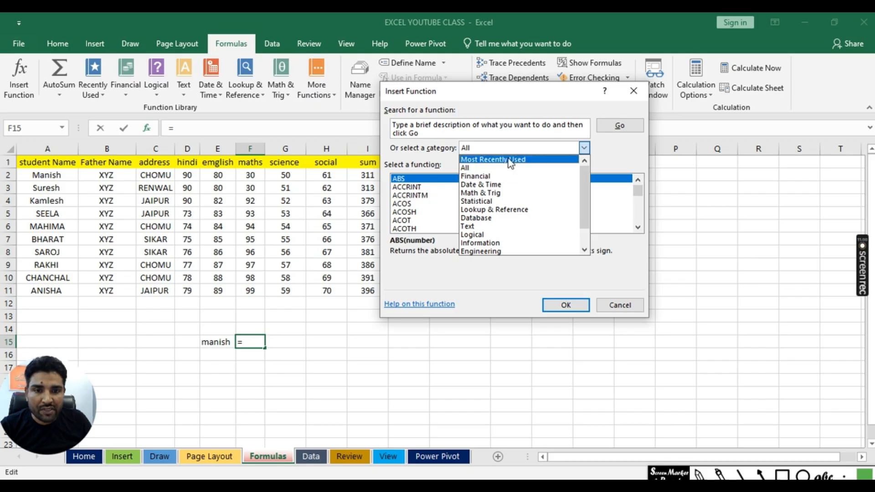
pyautogui.click(506, 178)
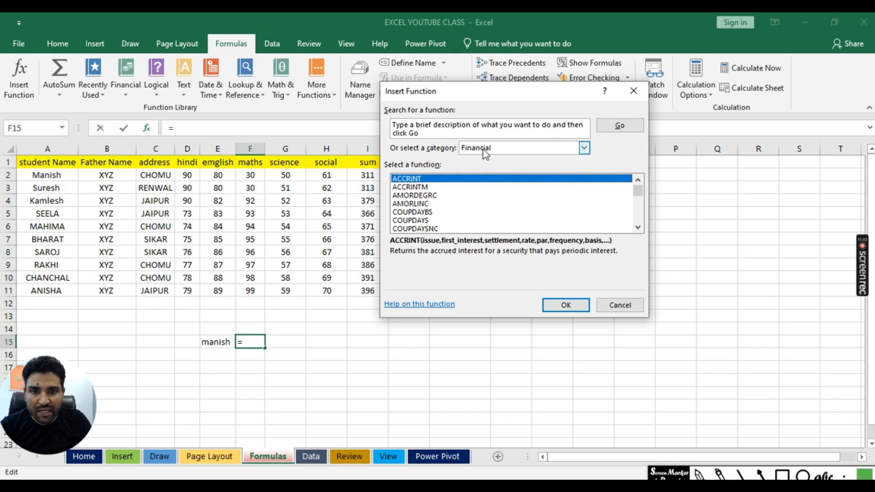
pyautogui.scroll(-15, 489, 210)
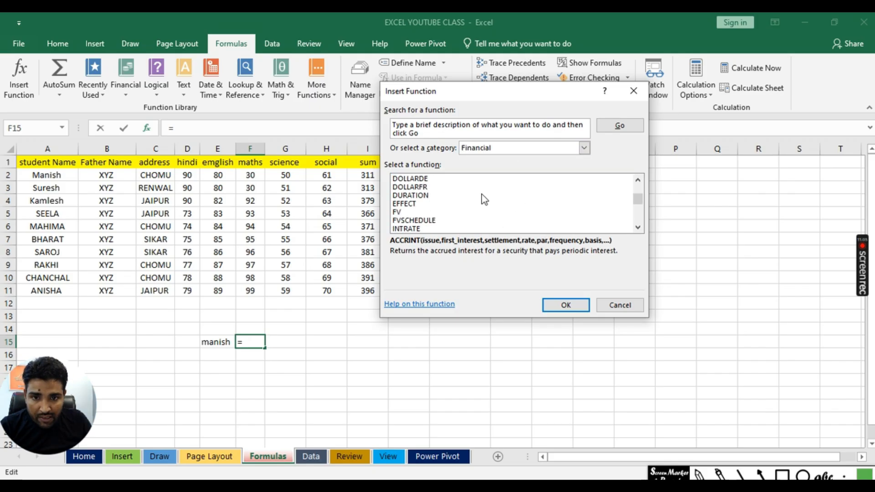
pyautogui.scroll(12, 480, 198)
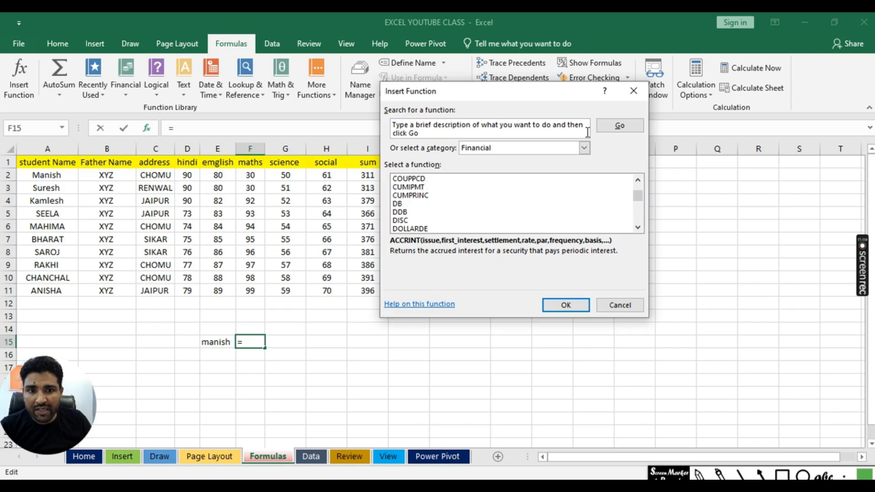
# - Choose the SUM function from the Math & Trig category for cell F15
pyautogui.click(584, 148)
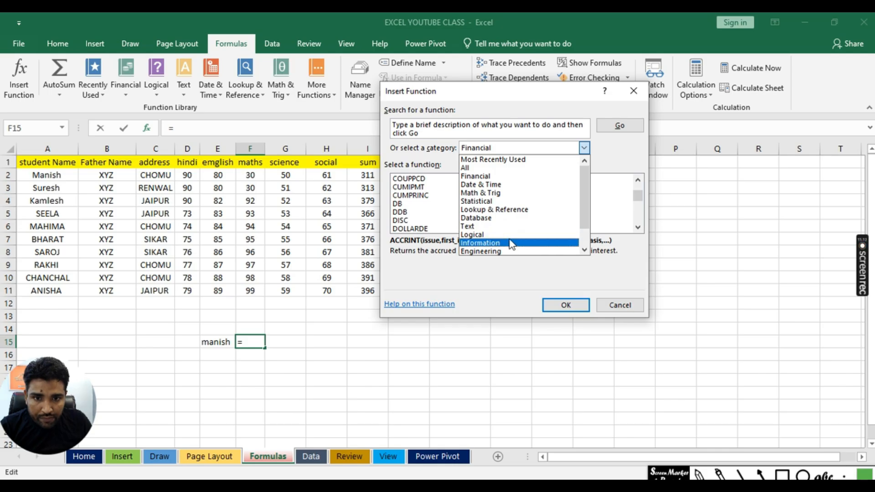
pyautogui.click(498, 193)
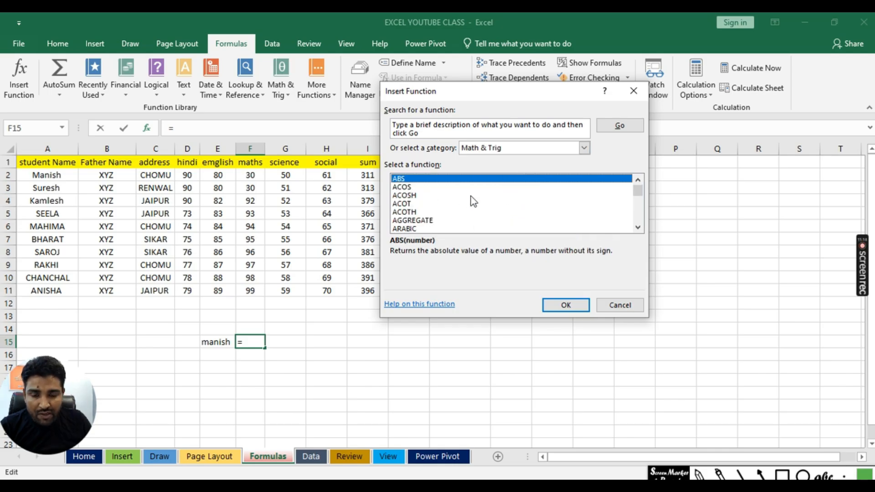
pyautogui.scroll(-20, 477, 196)
pyautogui.scroll(2, 477, 190)
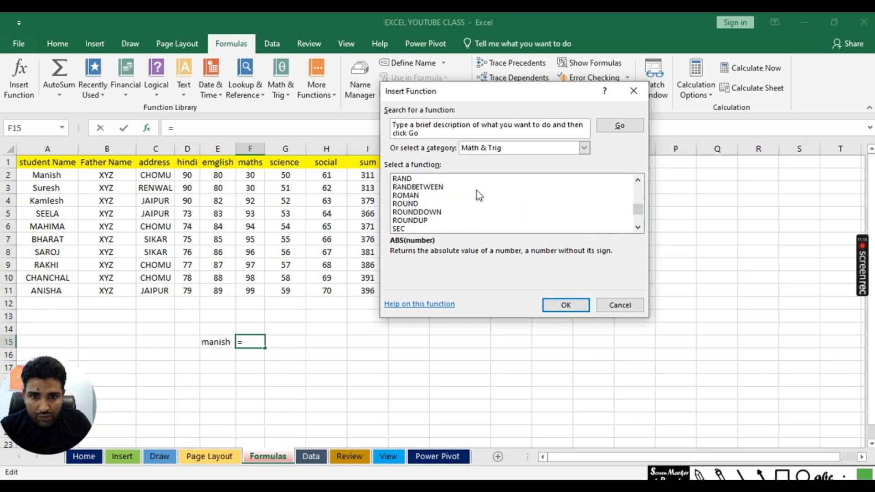
pyautogui.scroll(-2, 477, 190)
pyautogui.scroll(-2, 476, 190)
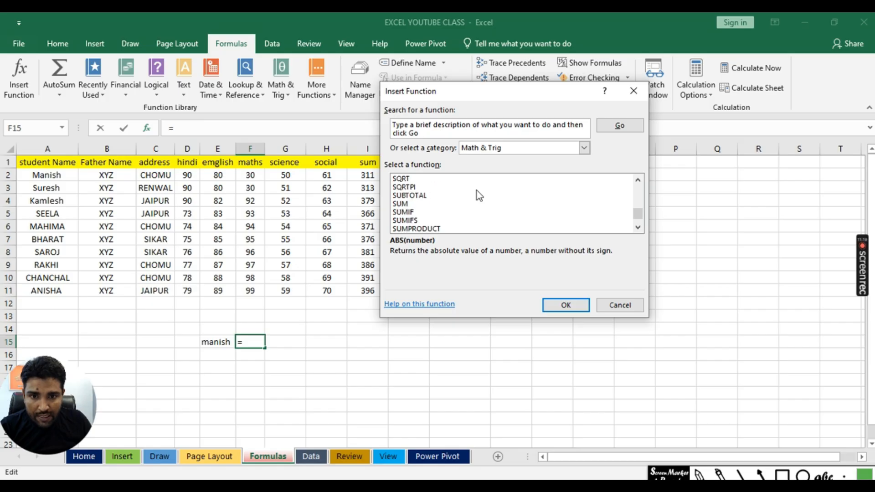
pyautogui.click(428, 205)
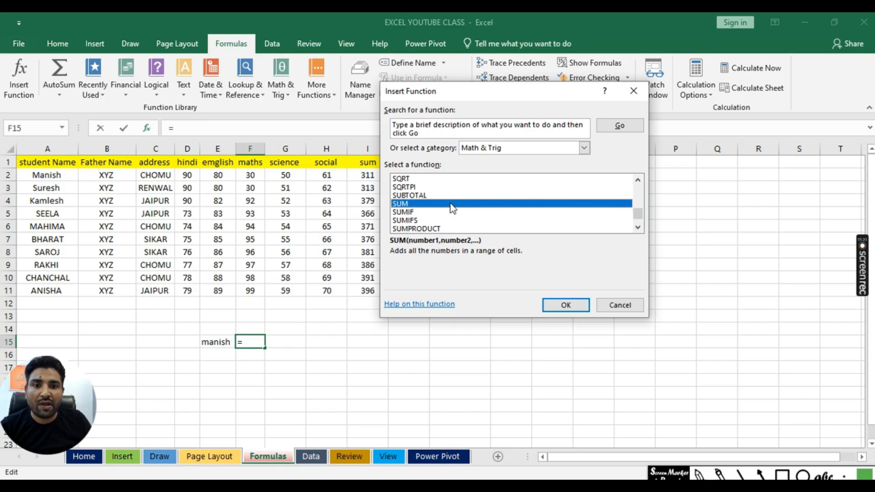
pyautogui.click(566, 305)
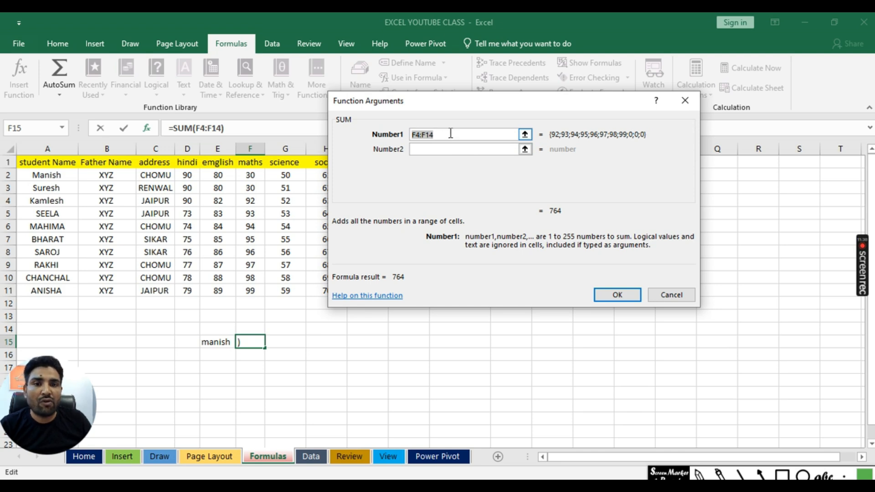
# - Set SUM's Number1 argument to D2:H2 to total the first student's marks in F15
pyautogui.press('BackSpace')
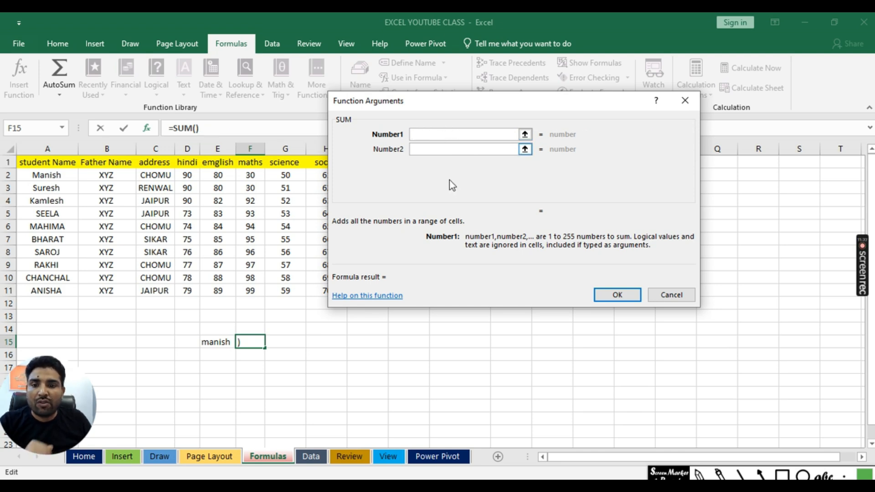
pyautogui.moveTo(462, 100); pyautogui.dragTo(586, 95)
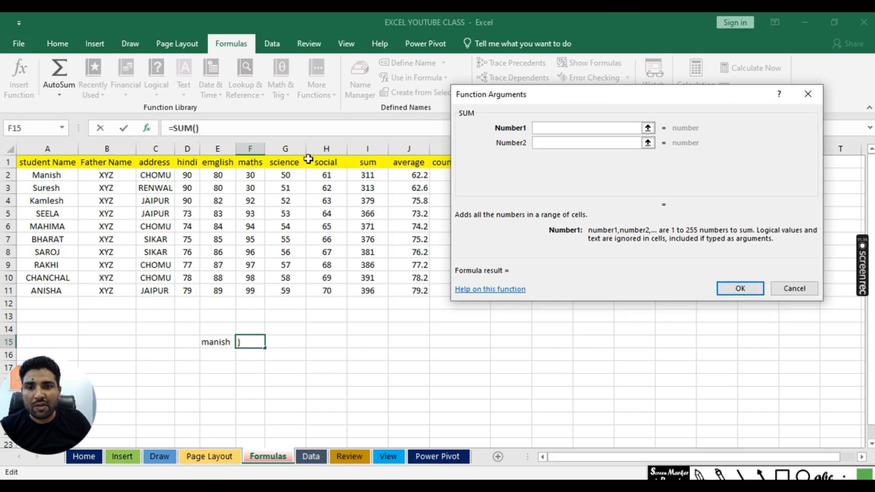
pyautogui.moveTo(189, 176); pyautogui.dragTo(327, 177)
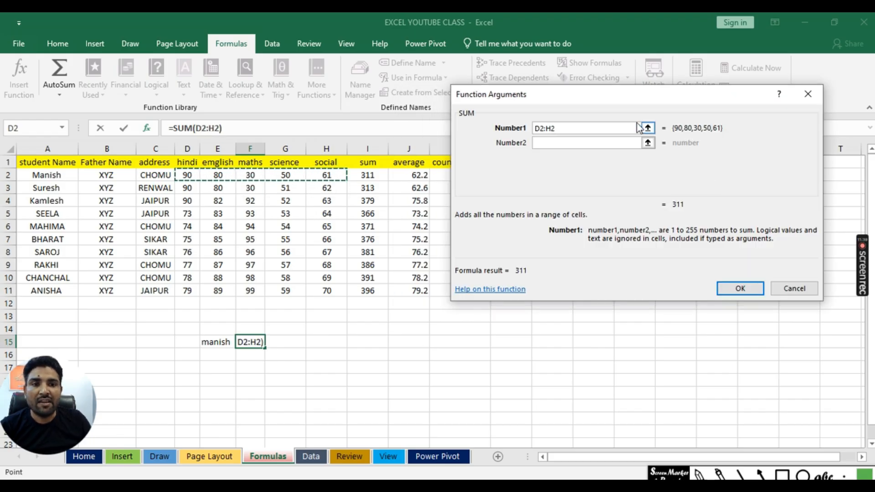
pyautogui.click(740, 290)
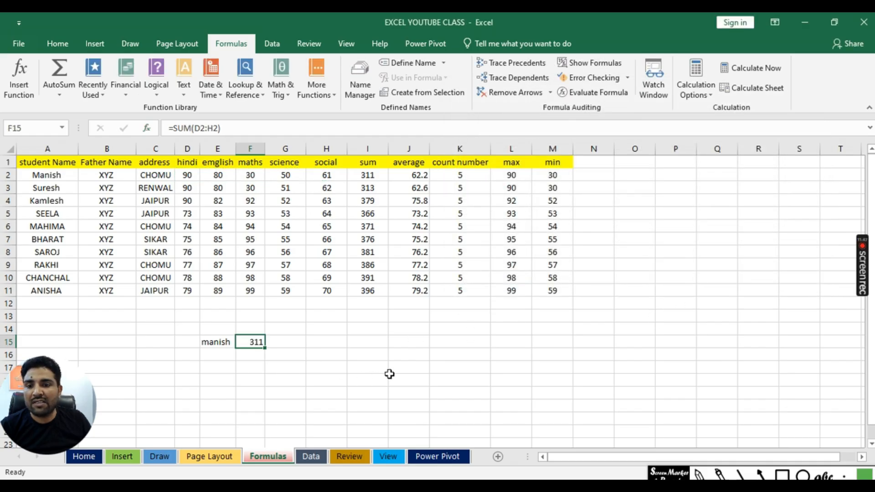
pyautogui.click(497, 369)
pyautogui.click(214, 353)
pyautogui.click(222, 343)
pyautogui.click(255, 342)
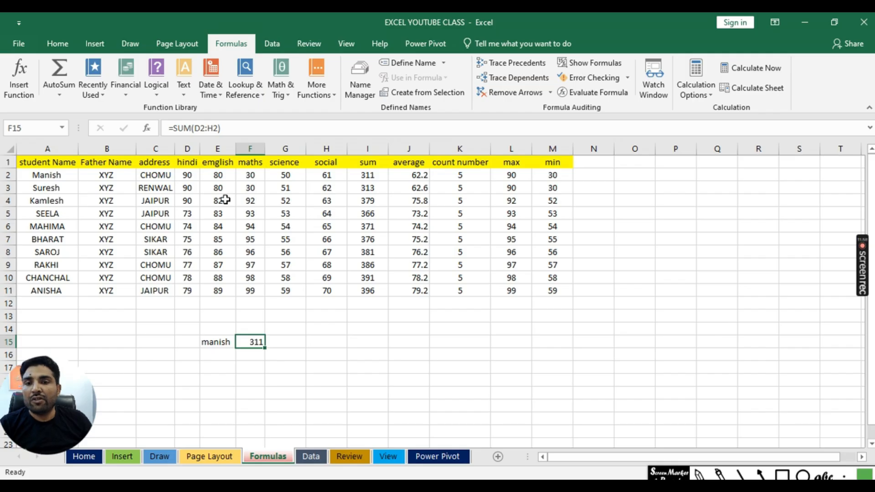
# - Enter the name of the student in row 5 in lowercase in cell E16
pyautogui.click(250, 358)
pyautogui.click(212, 362)
pyautogui.write('seela')
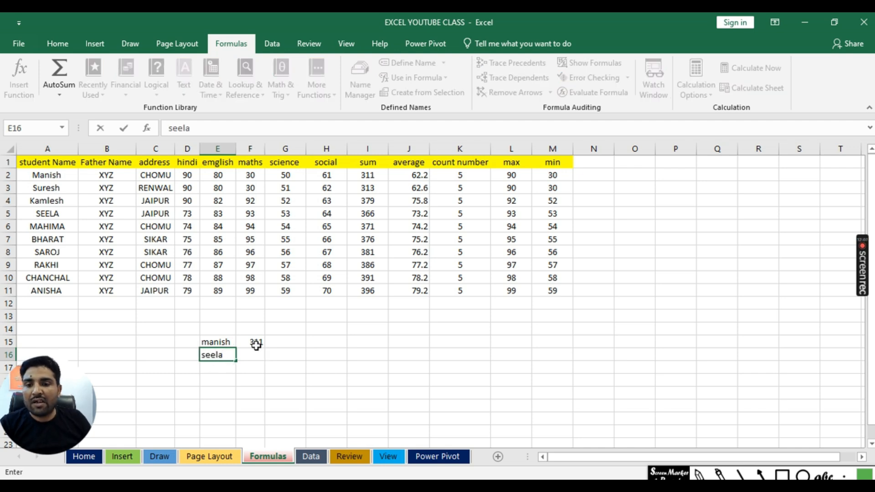
pyautogui.click(481, 369)
# - Insert the SUM function from the Math & Trig category in cell F16
pyautogui.click(262, 356)
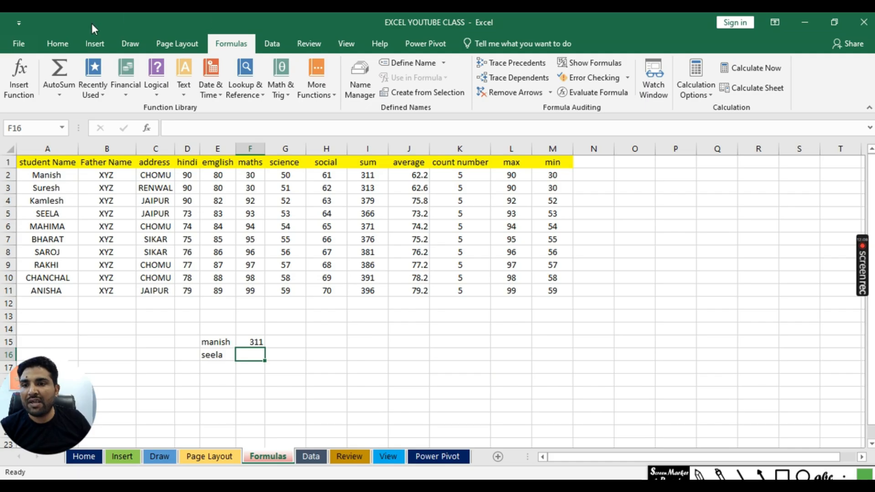
pyautogui.click(18, 70)
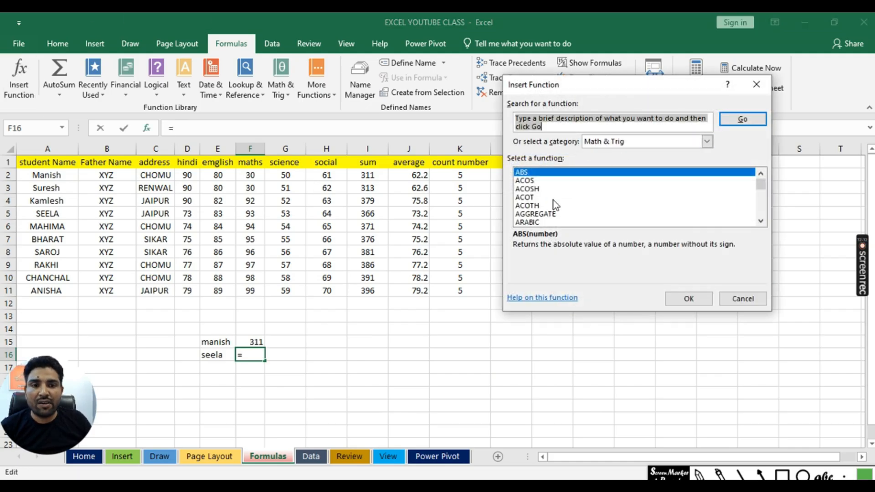
pyautogui.scroll(-15, 572, 206)
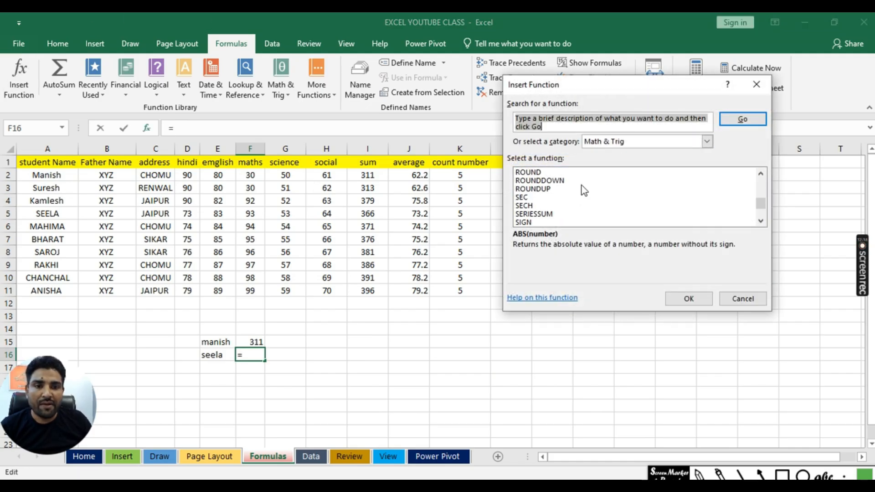
pyautogui.scroll(-1, 564, 192)
pyautogui.scroll(-3, 552, 198)
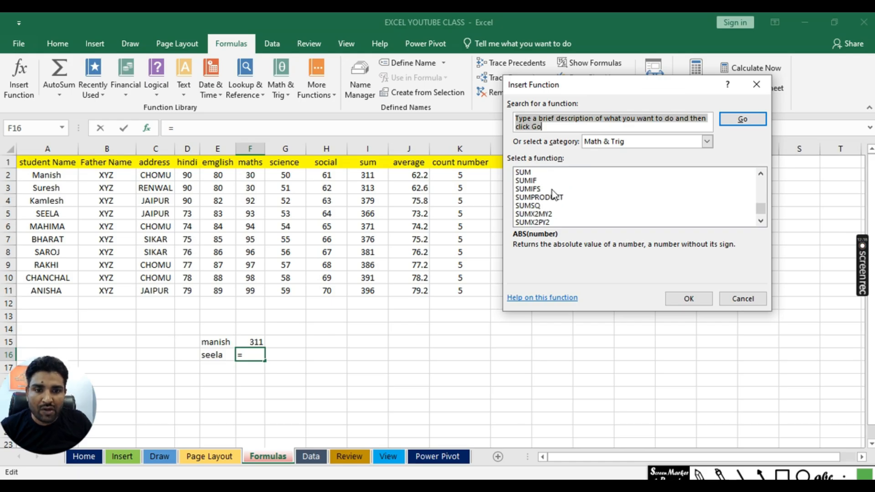
pyautogui.click(545, 173)
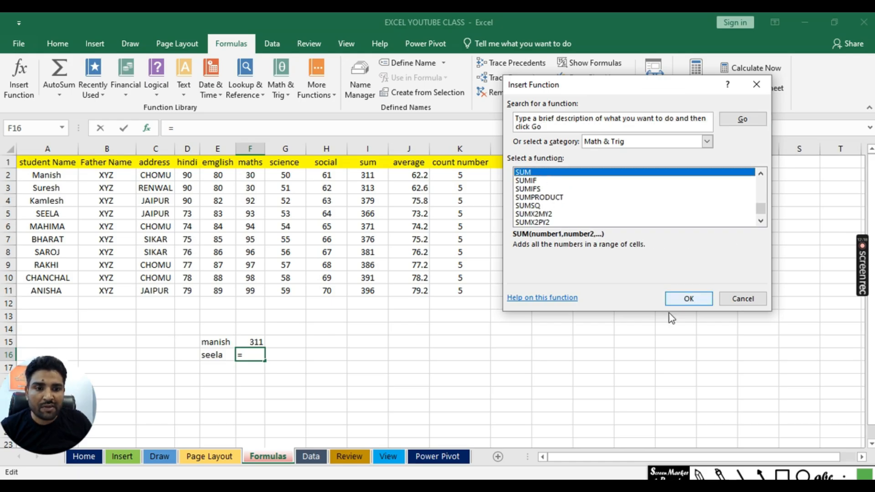
pyautogui.click(688, 299)
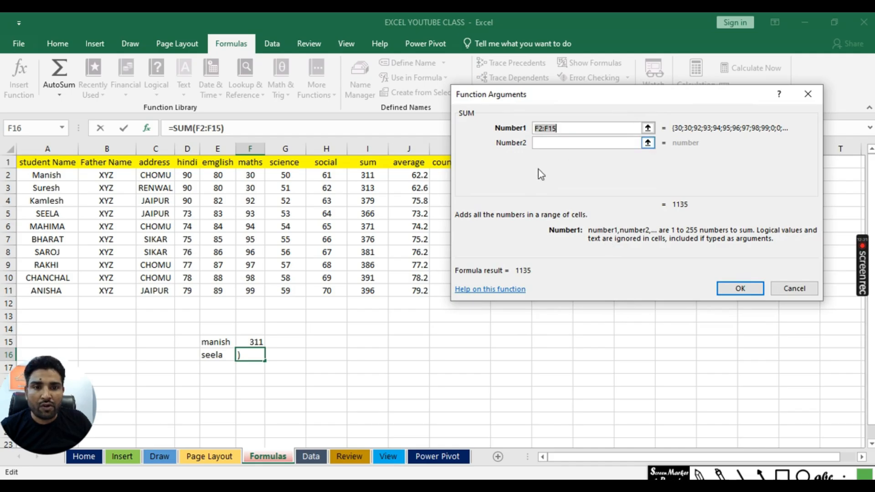
pyautogui.moveTo(187, 189); pyautogui.dragTo(379, 191)
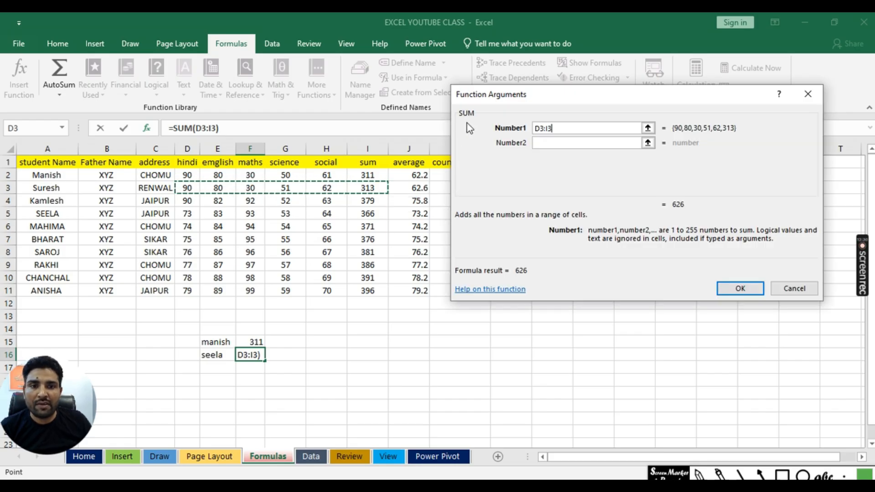
pyautogui.press('BackSpace')
pyautogui.press('BackSpace')
pyautogui.press('BackSpace')
pyautogui.press('BackSpace')
pyautogui.press('BackSpace')
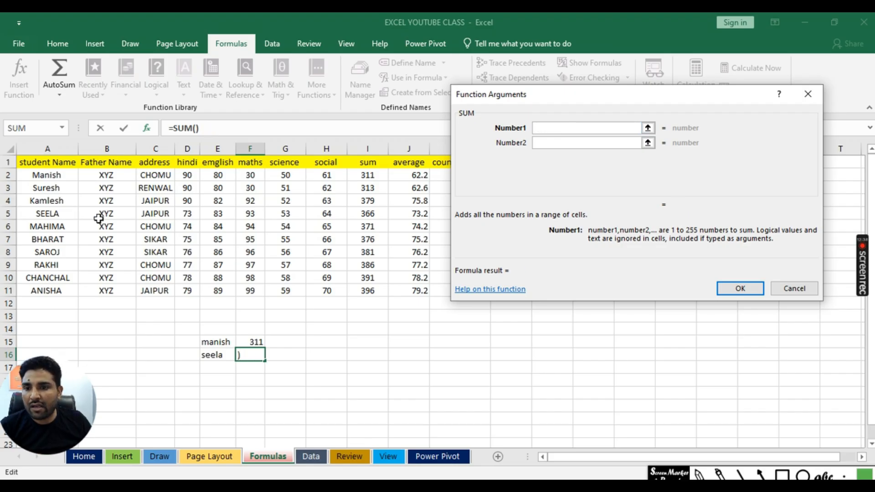
# - Set SUM's Number1 argument to D5:H5 to total the row 5 student's marks in F16
pyautogui.moveTo(185, 214); pyautogui.dragTo(332, 215)
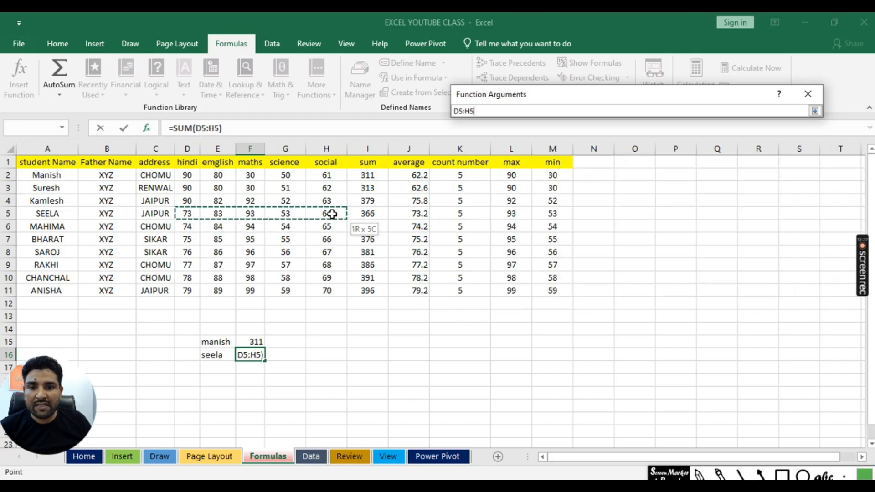
pyautogui.click(735, 288)
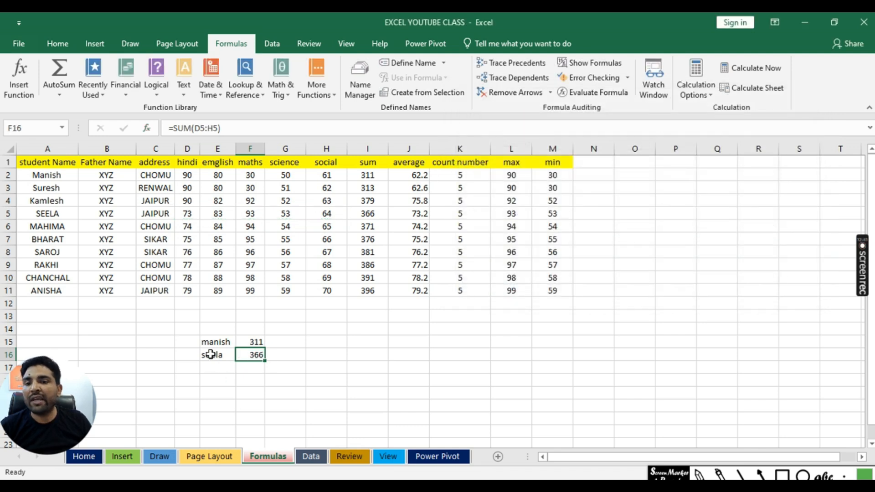
pyautogui.click(19, 75)
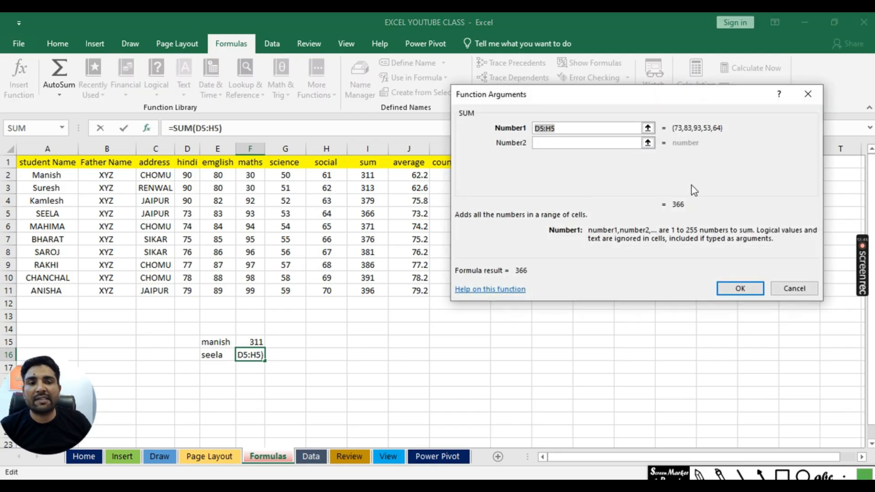
pyautogui.click(806, 96)
pyautogui.click(326, 380)
# - Browse the functions in Insert Function's All category for cell F17, without inserting one
pyautogui.click(257, 369)
pyautogui.click(19, 75)
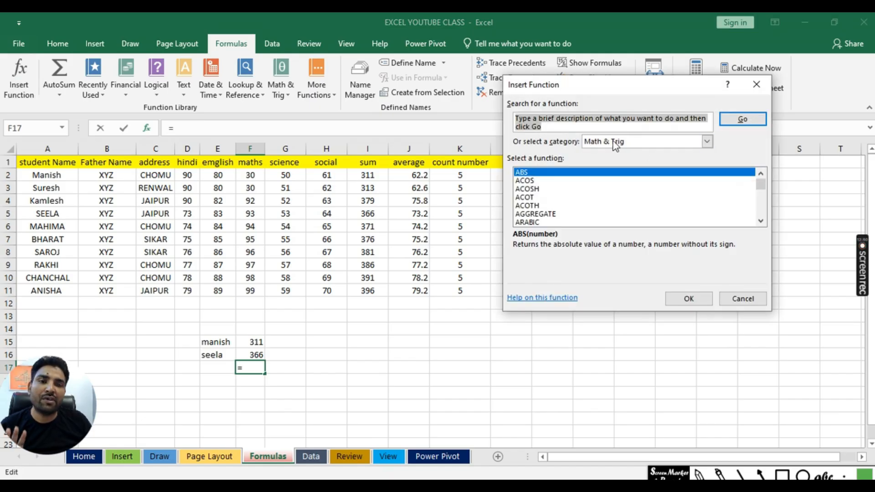
pyautogui.click(711, 141)
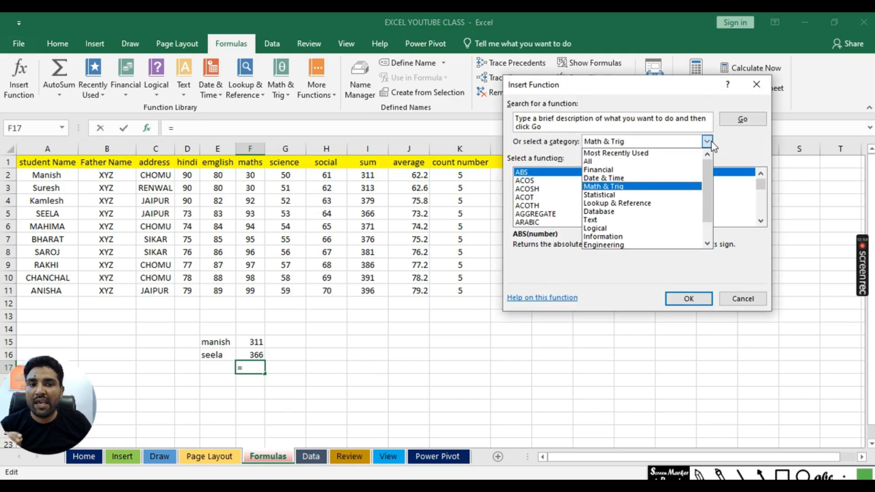
pyautogui.click(625, 163)
pyautogui.scroll(-20, 554, 184)
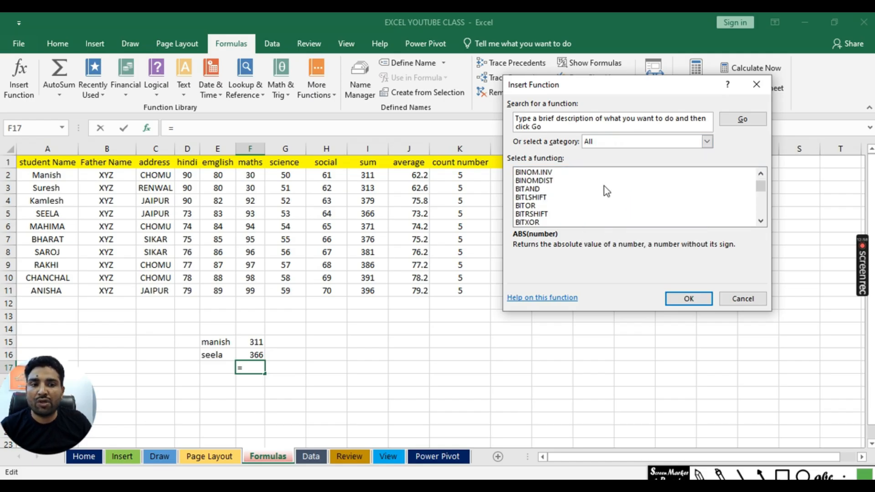
pyautogui.scroll(-20, 616, 199)
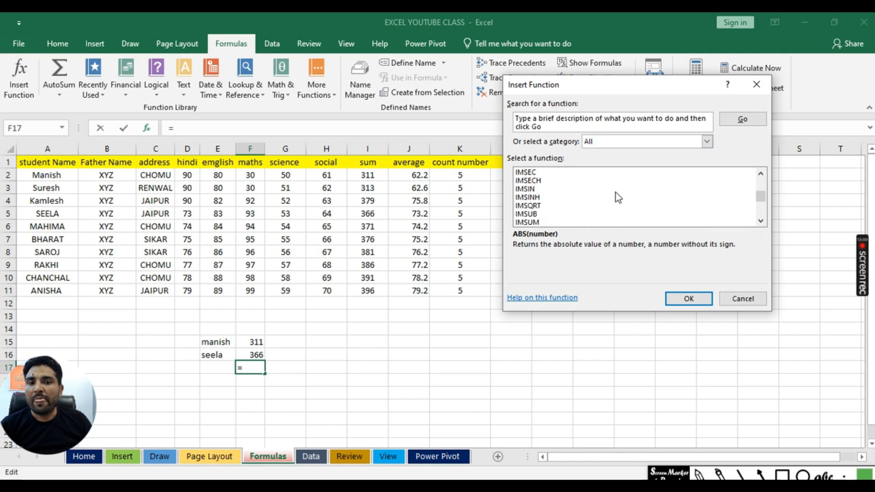
pyautogui.scroll(-20, 617, 201)
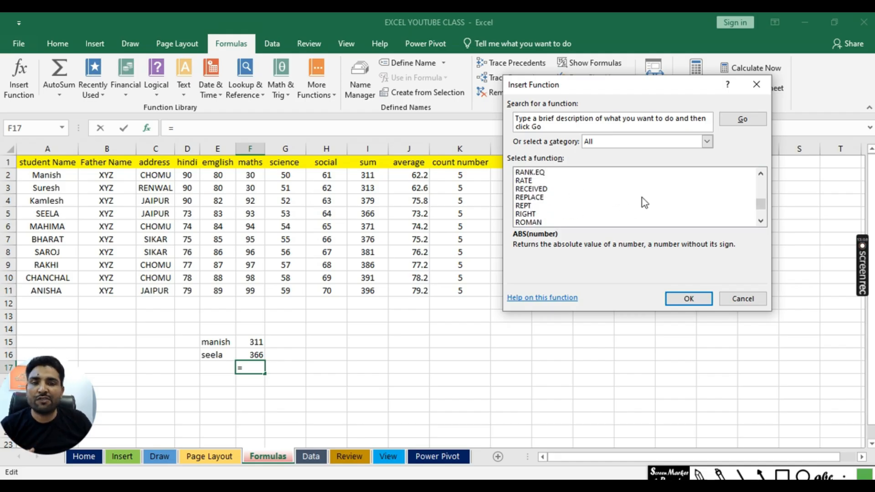
pyautogui.click(742, 299)
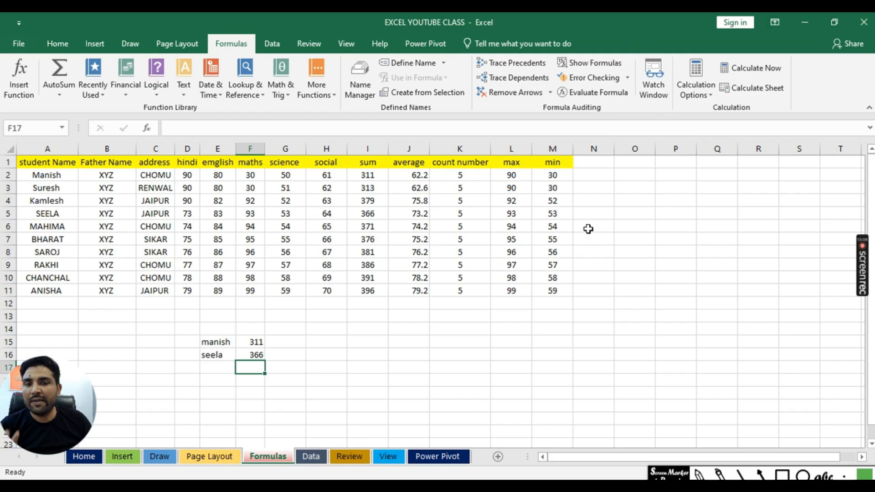
pyautogui.click(424, 352)
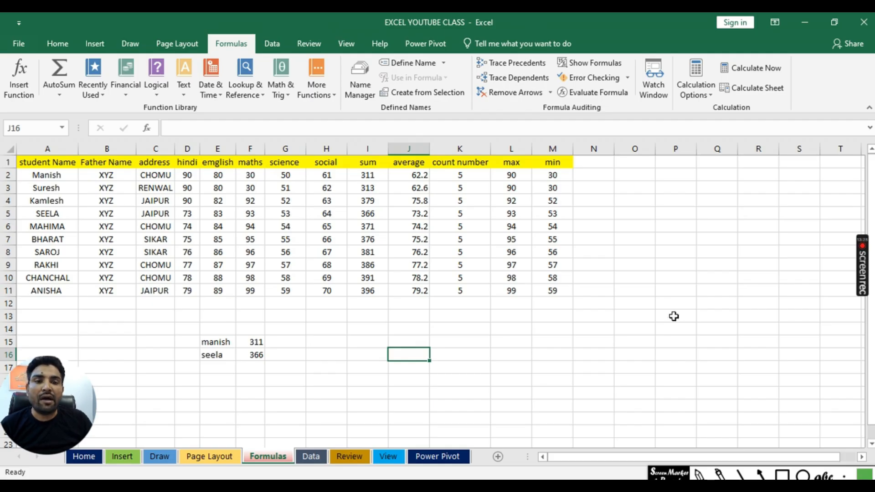
pyautogui.click(709, 340)
pyautogui.click(49, 177)
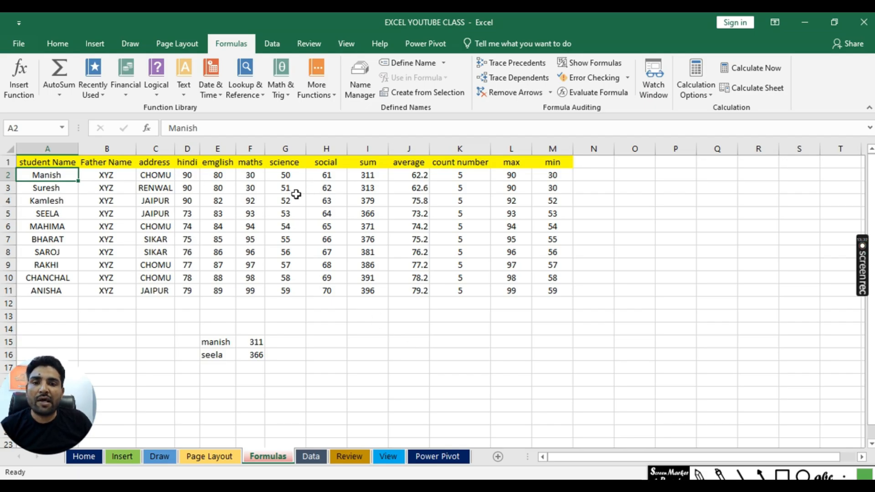
pyautogui.click(187, 177)
pyautogui.moveTo(188, 176); pyautogui.dragTo(322, 176)
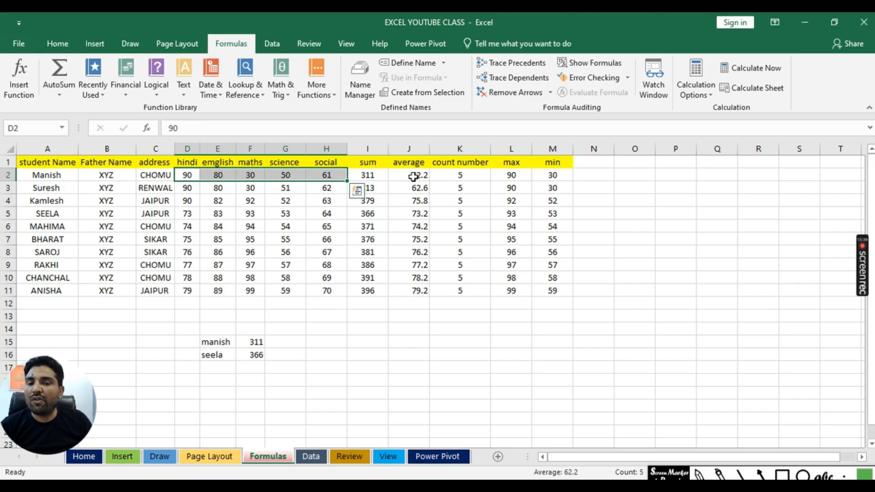
pyautogui.click(187, 175)
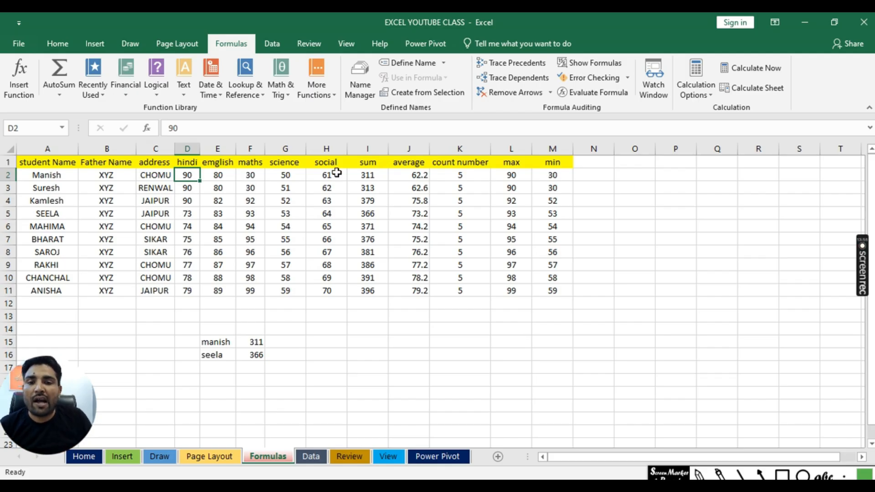
pyautogui.click(515, 356)
# - Define a workbook-scope name for the marks in D2:H2, using the first student's name in lowercase
pyautogui.moveTo(187, 177); pyautogui.dragTo(335, 177)
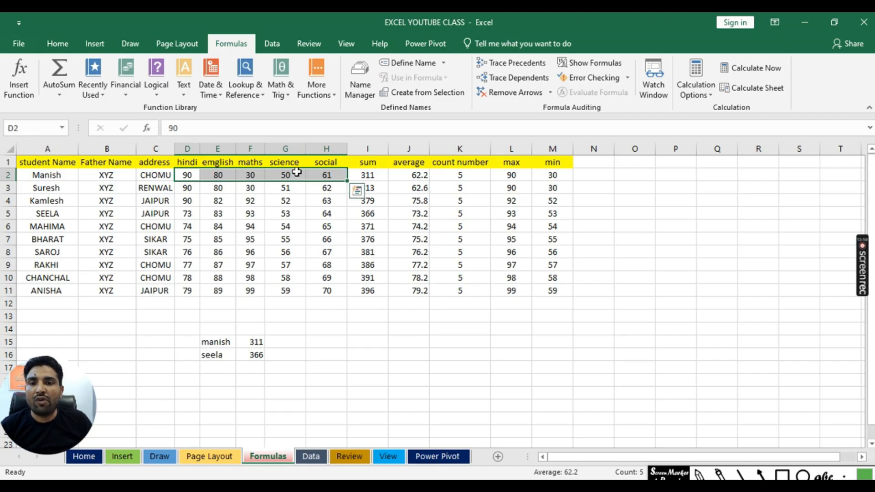
pyautogui.click(444, 63)
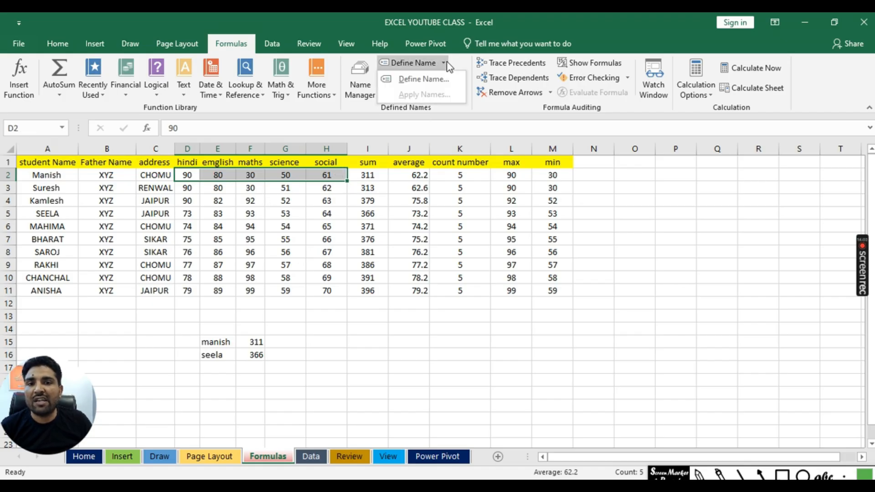
pyautogui.click(421, 83)
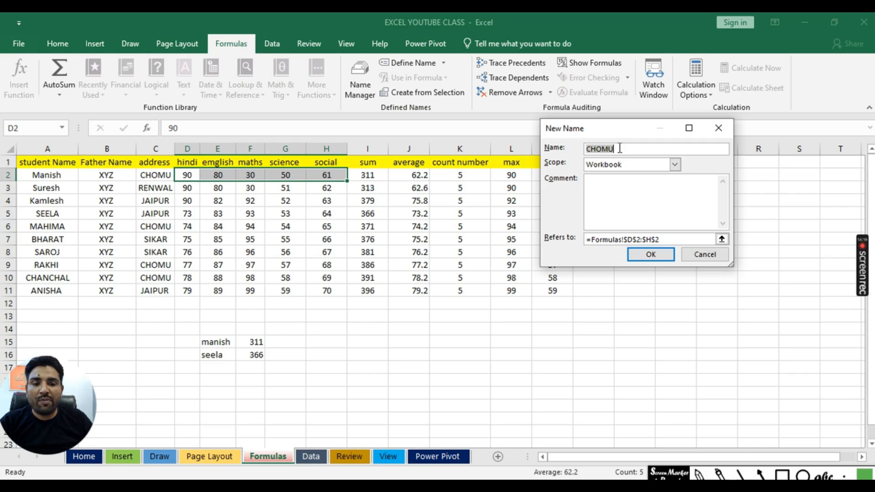
pyautogui.write('manish')
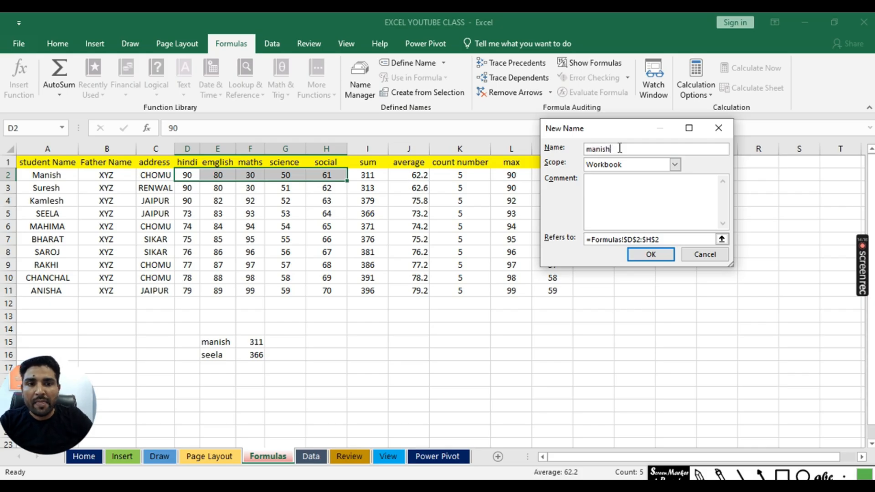
pyautogui.click(651, 254)
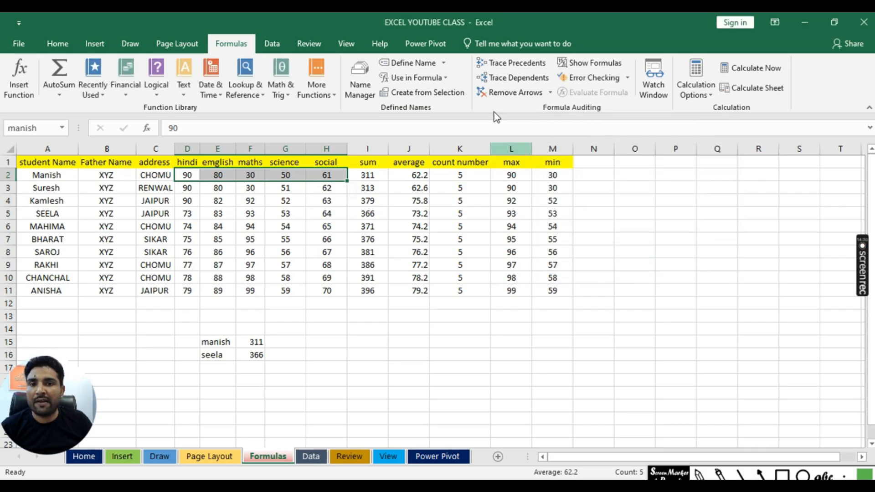
# - Define a workbook-scope name for the marks in D3:H3, using the second student's name in lowercase
pyautogui.moveTo(189, 190); pyautogui.dragTo(328, 188)
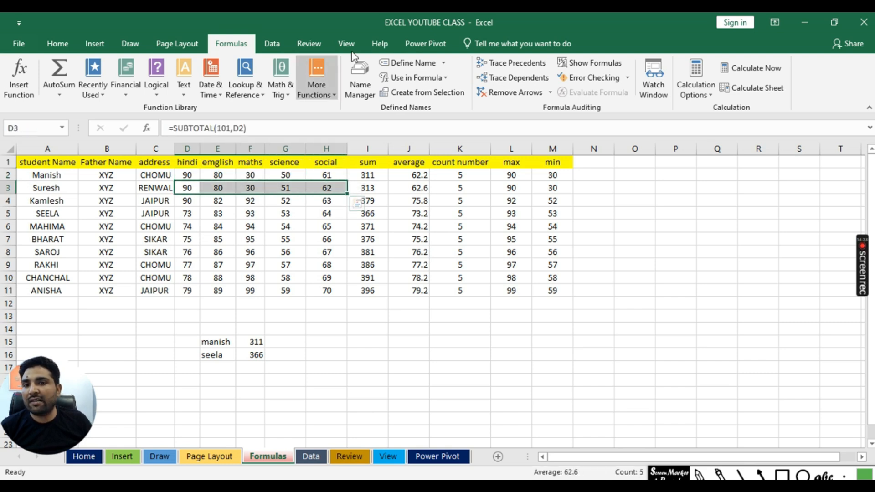
pyautogui.click(444, 62)
pyautogui.click(422, 79)
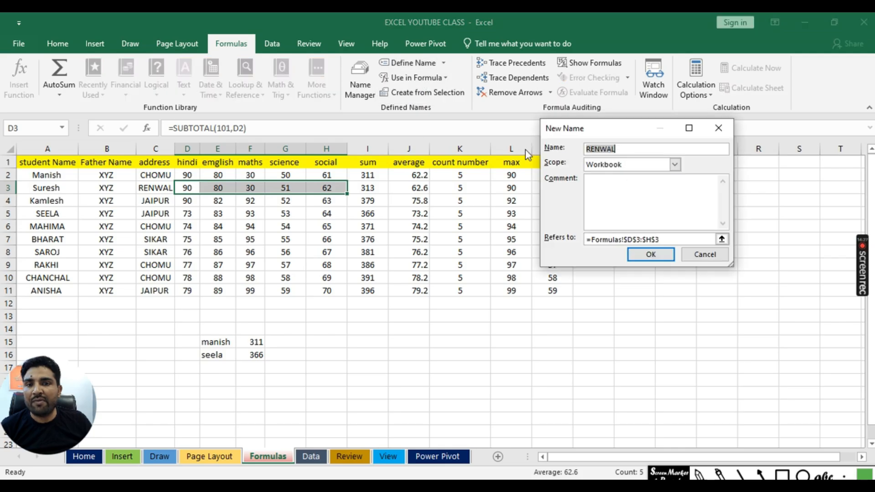
pyautogui.write('suresh')
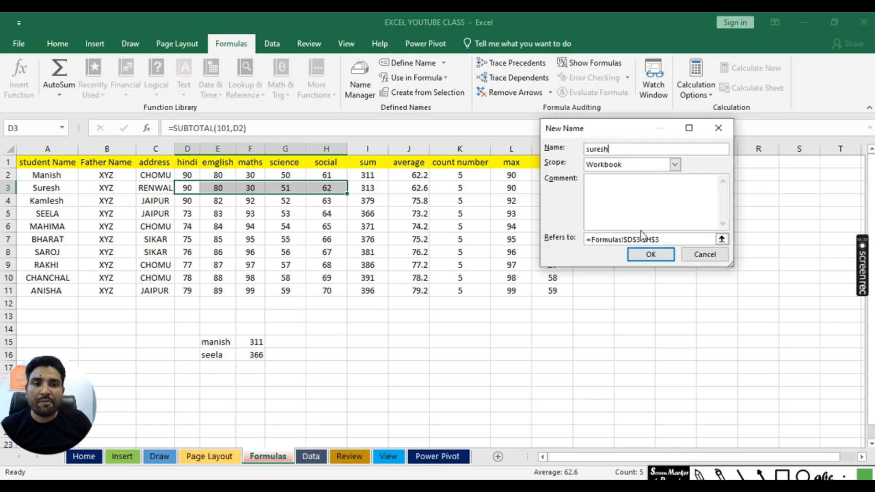
pyautogui.click(651, 254)
pyautogui.click(690, 280)
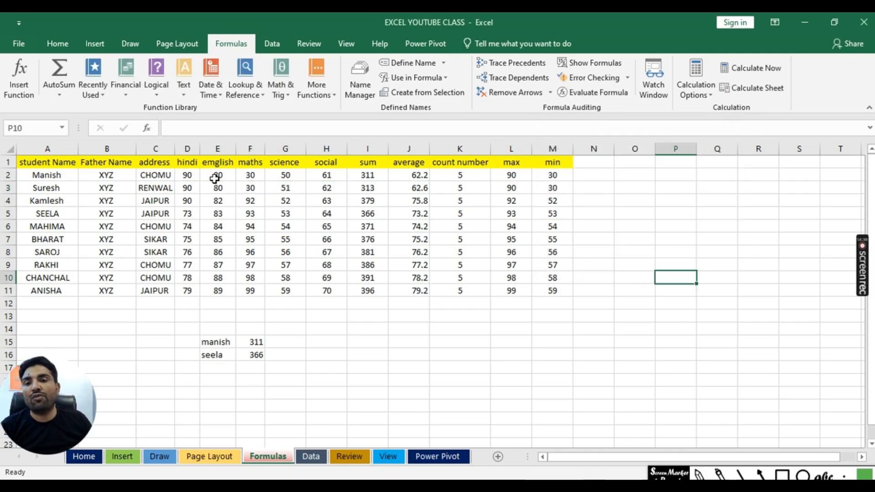
# - Check the defined name of range D2:H2 and select the whole marks block D2:H11 for comparison
pyautogui.moveTo(190, 177); pyautogui.dragTo(327, 176)
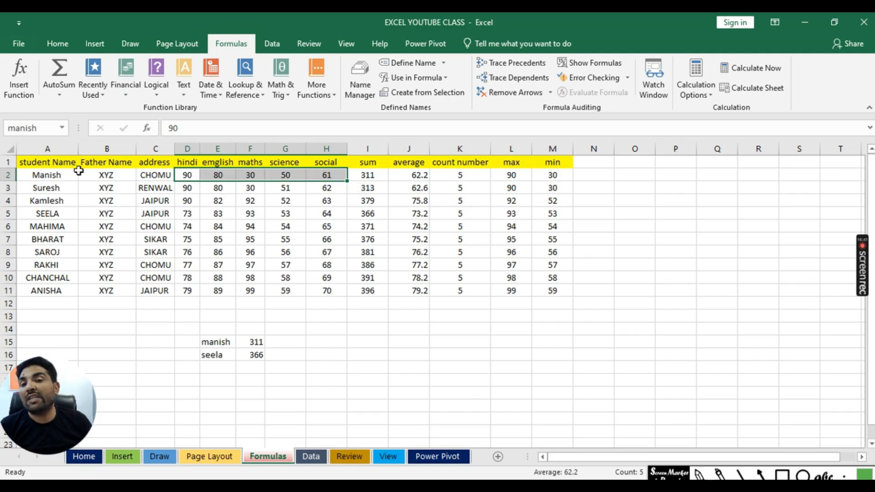
pyautogui.click(348, 390)
pyautogui.moveTo(185, 176); pyautogui.dragTo(328, 292)
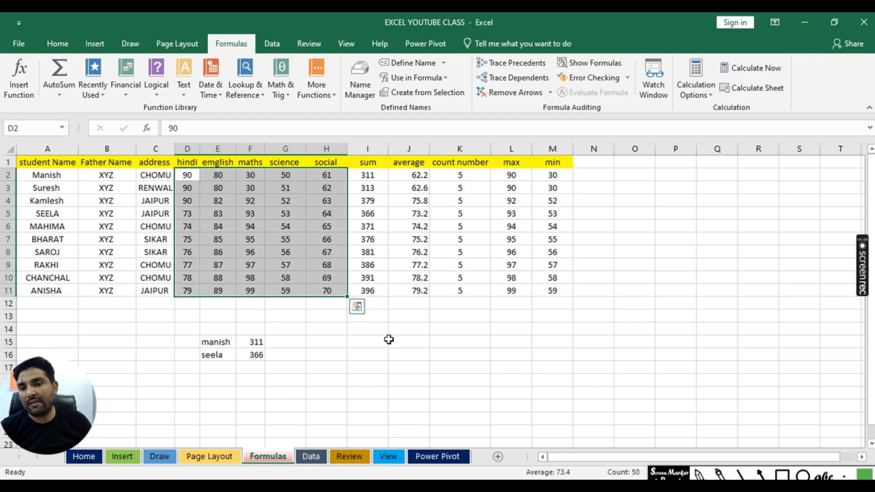
pyautogui.click(539, 343)
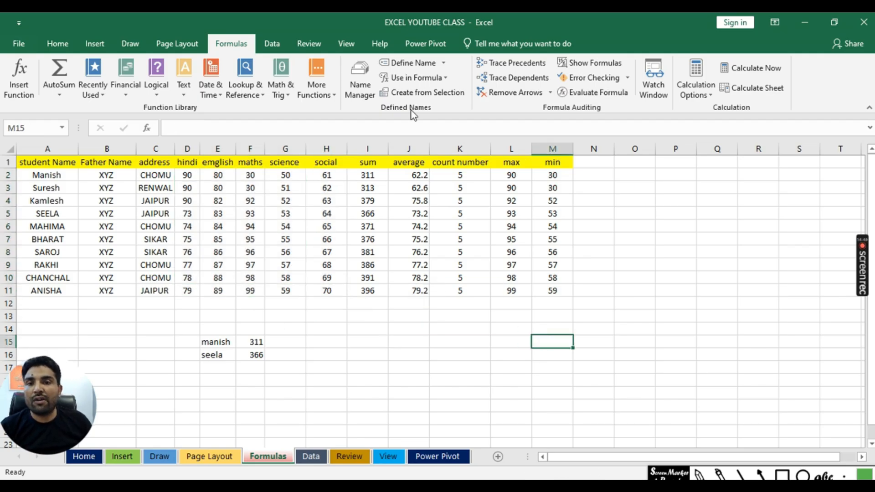
pyautogui.click(445, 63)
pyautogui.click(443, 62)
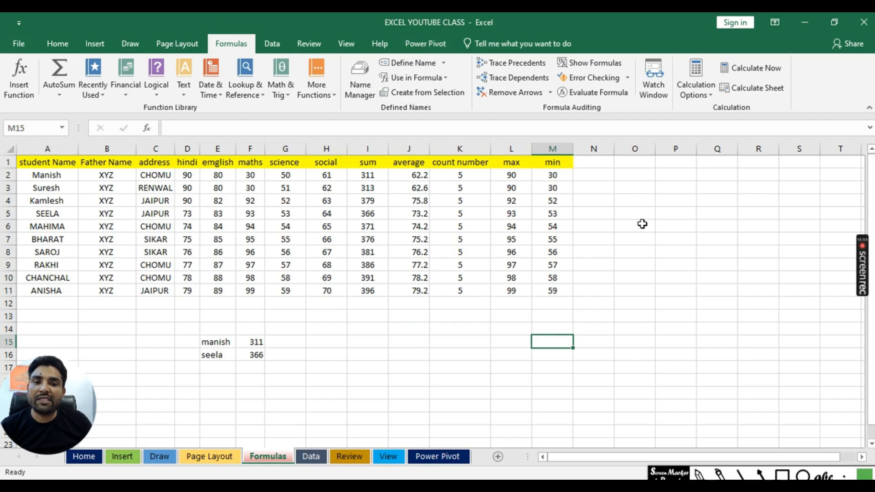
pyautogui.click(670, 235)
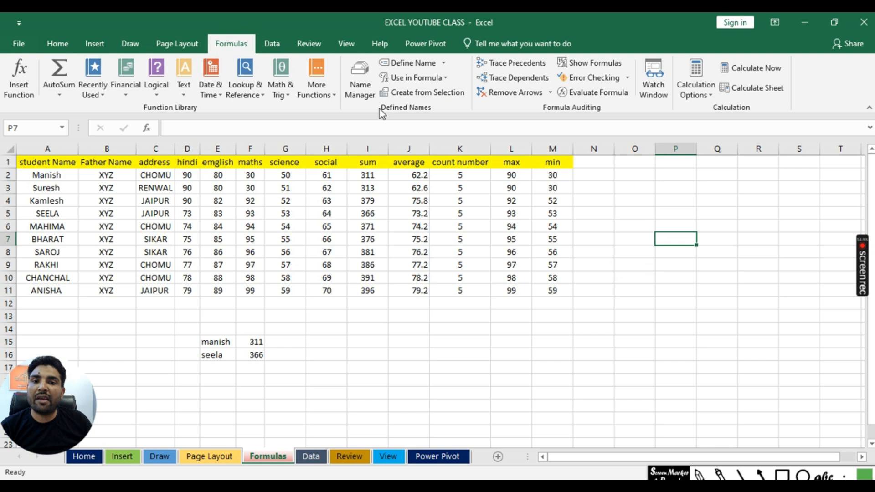
# - Delete the two student-named ranges for D2:H2 and D3:H3 in the Name Manager
pyautogui.click(359, 73)
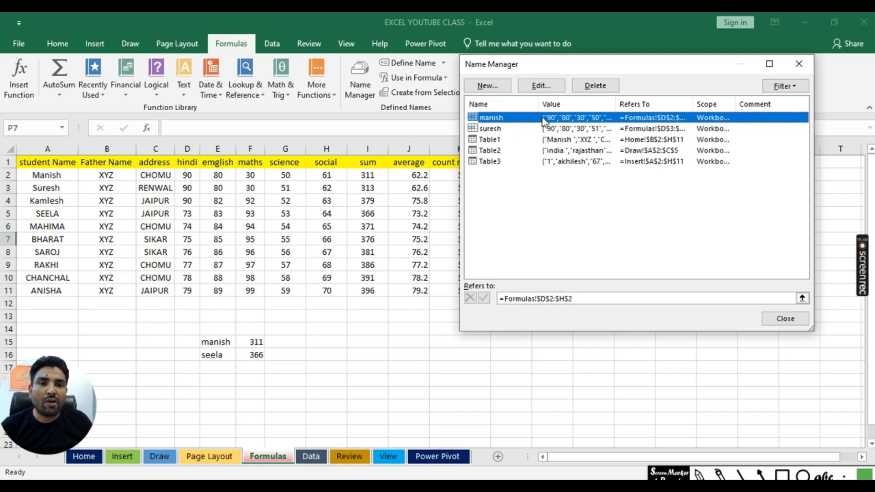
pyautogui.click(595, 85)
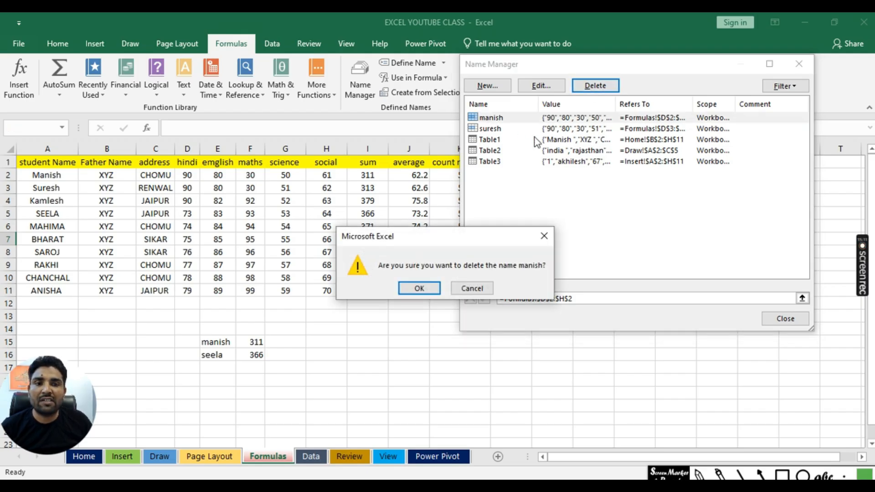
pyautogui.click(418, 293)
pyautogui.click(554, 118)
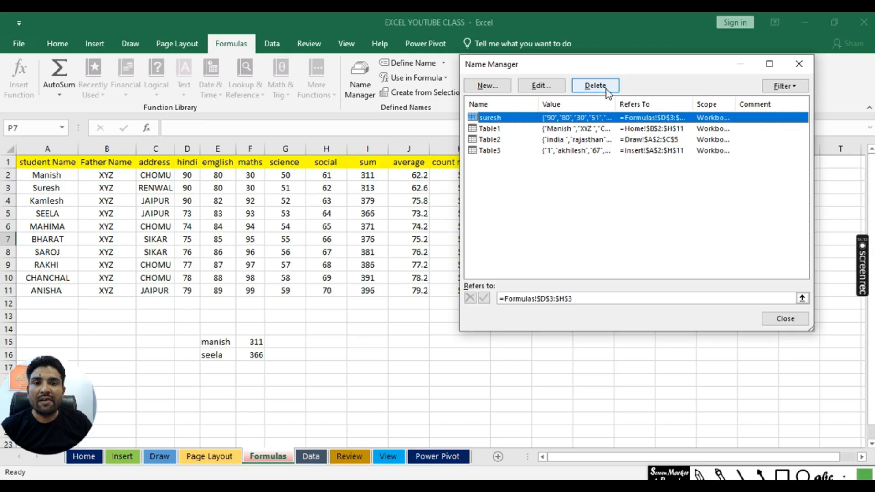
pyautogui.click(609, 85)
pyautogui.click(417, 288)
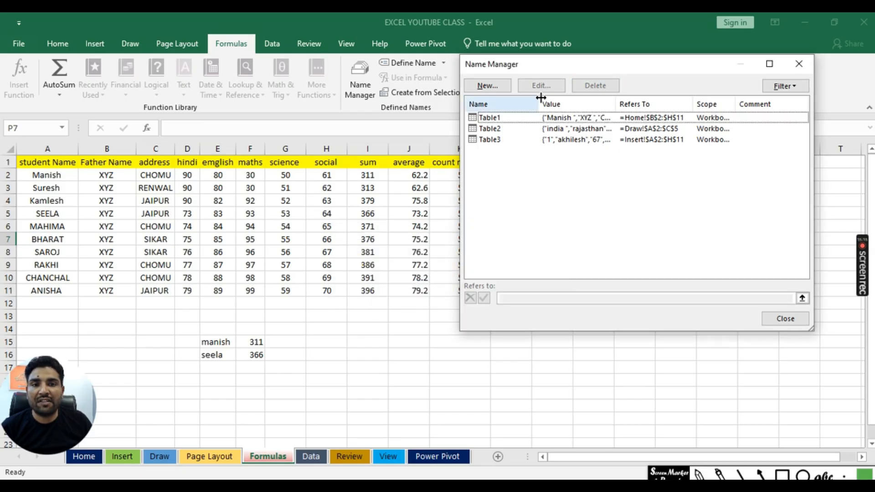
# - Inspect the Table1, Table2 and Table3 entries in the Name Manager and close it
pyautogui.click(574, 118)
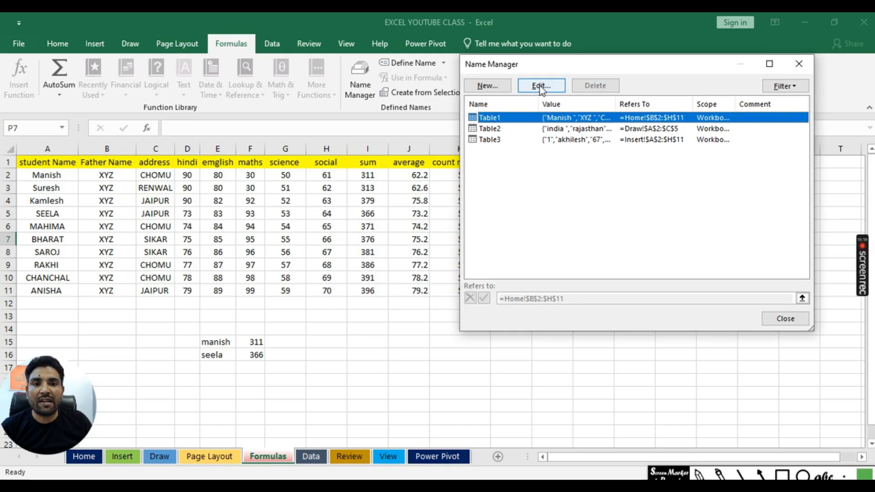
pyautogui.click(520, 129)
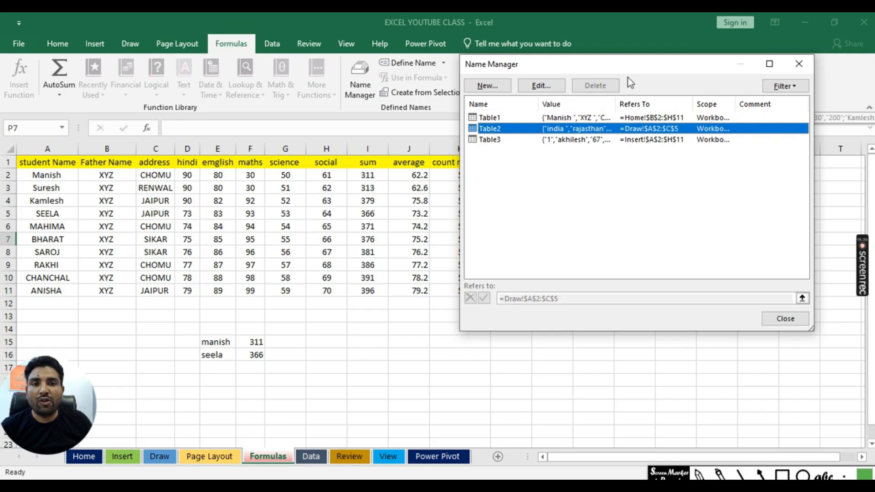
pyautogui.click(499, 140)
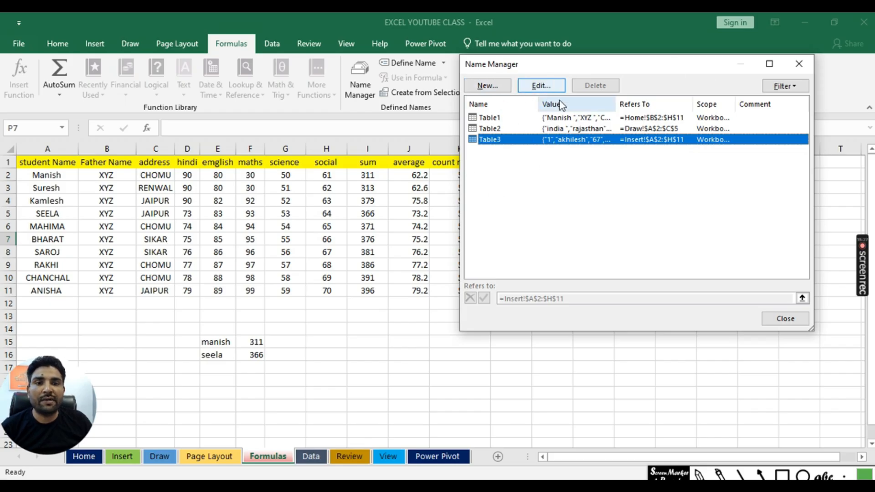
pyautogui.click(799, 64)
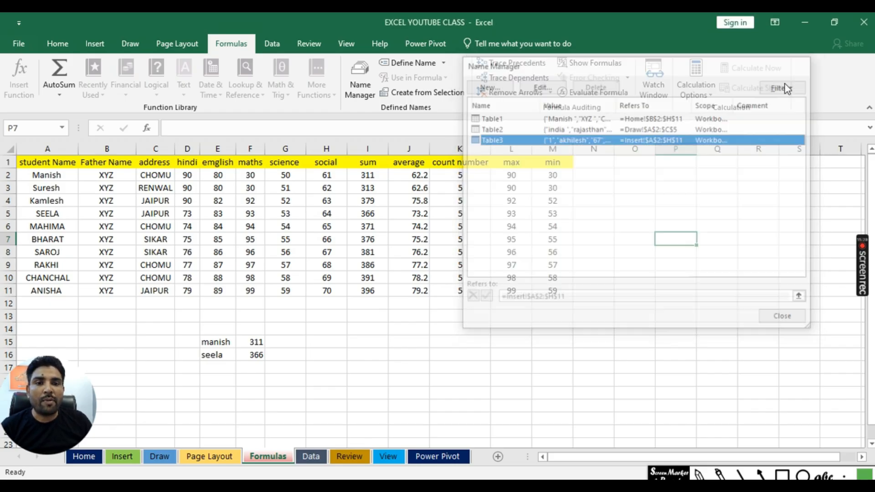
pyautogui.click(563, 349)
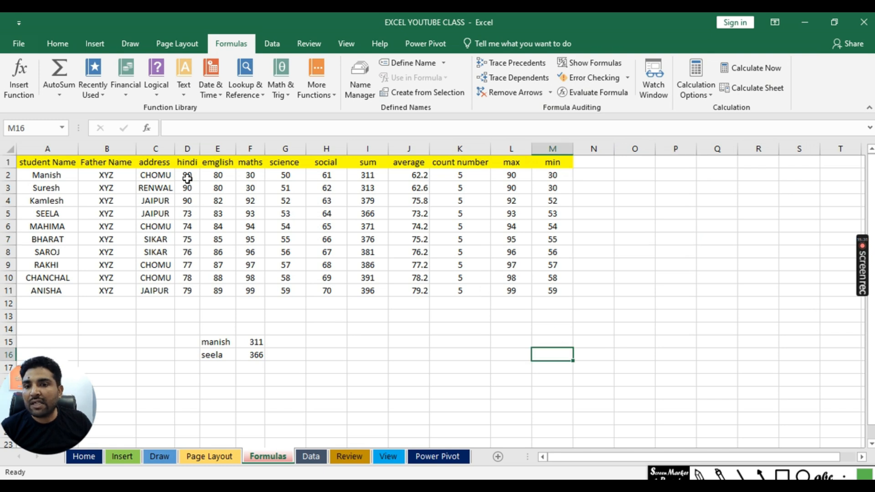
# - Define a workbook-scope name for the marks in D2:H2, using the first student's name in lowercase, and check it in the Name Manager
pyautogui.moveTo(188, 174); pyautogui.dragTo(324, 174)
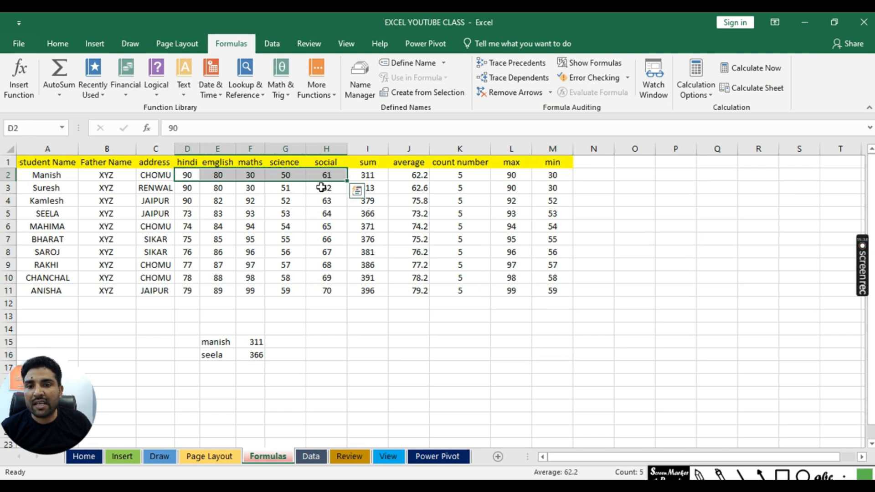
pyautogui.click(443, 66)
pyautogui.click(419, 87)
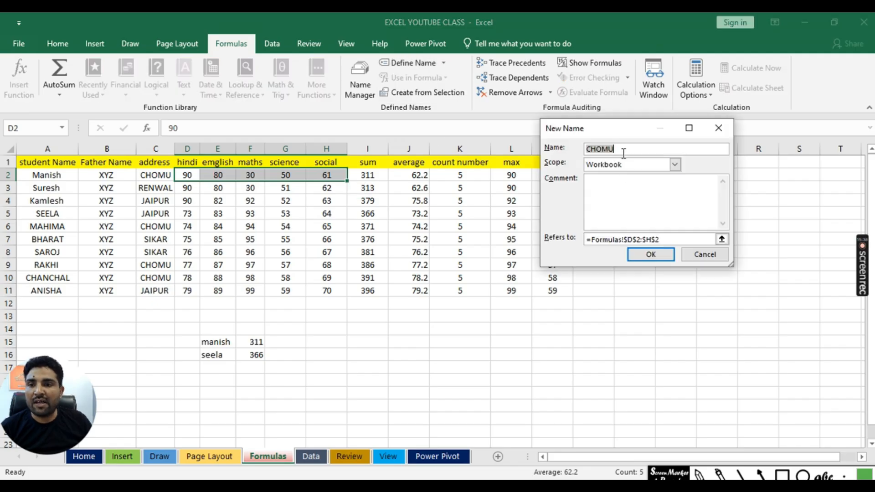
pyautogui.write('manish')
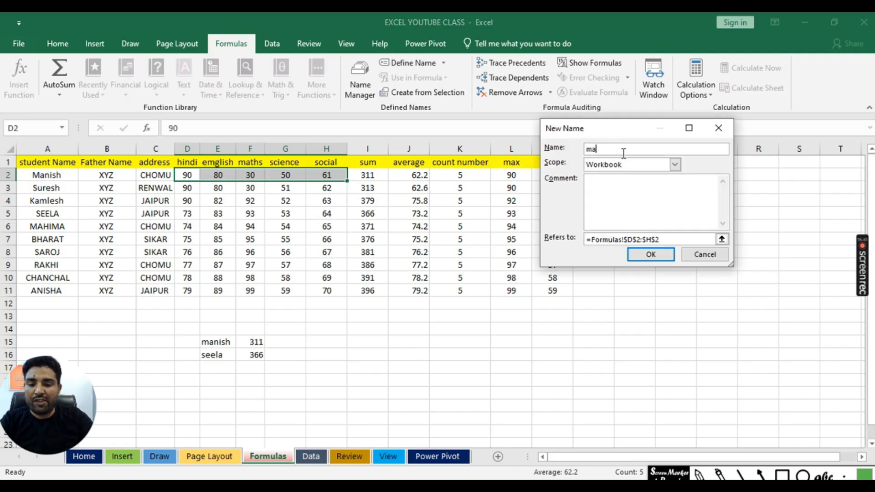
pyautogui.click(651, 254)
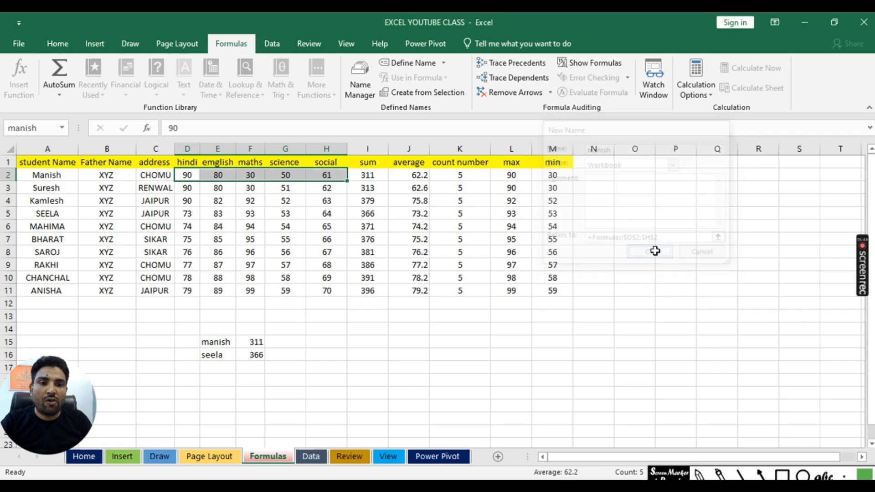
pyautogui.click(690, 263)
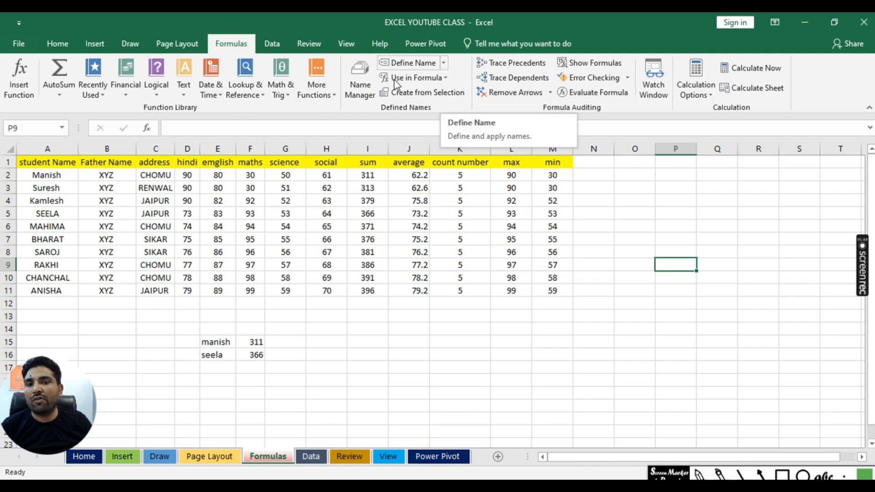
pyautogui.click(361, 77)
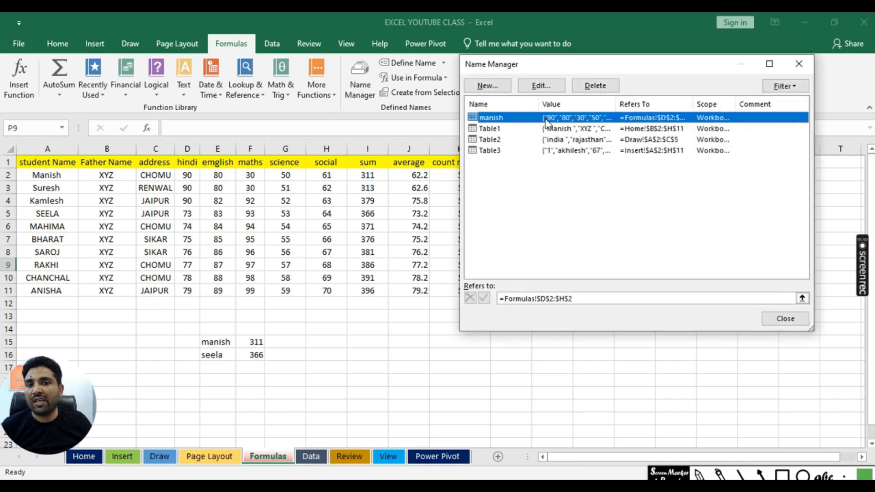
pyautogui.click(799, 64)
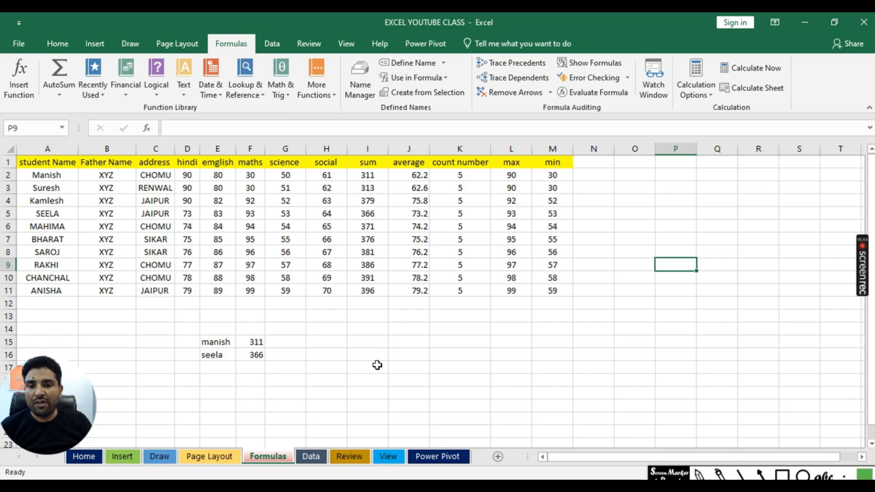
# - Enter the first student's name in lowercase as a label in cell I15
pyautogui.click(360, 343)
pyautogui.write('m')
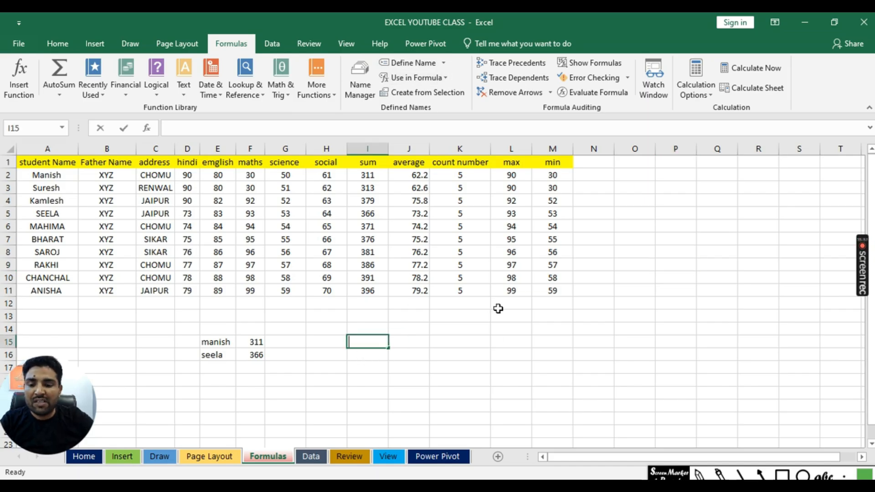
pyautogui.write('anish')
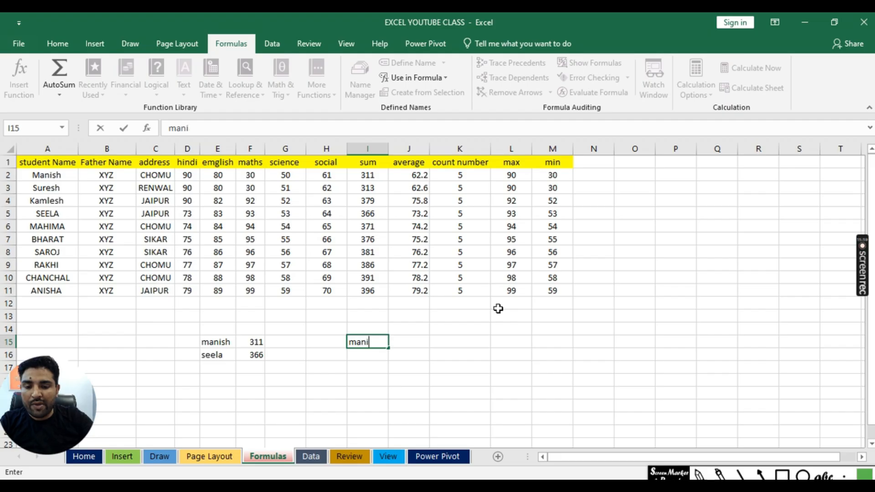
pyautogui.click(502, 341)
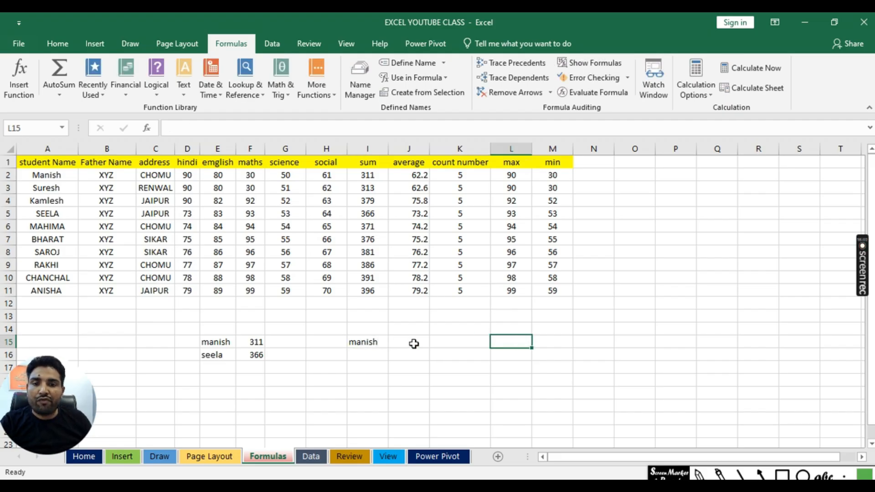
# - Total the first student's marks in J15 with a SUM formula that references the defined name instead of cell addresses
pyautogui.click(414, 342)
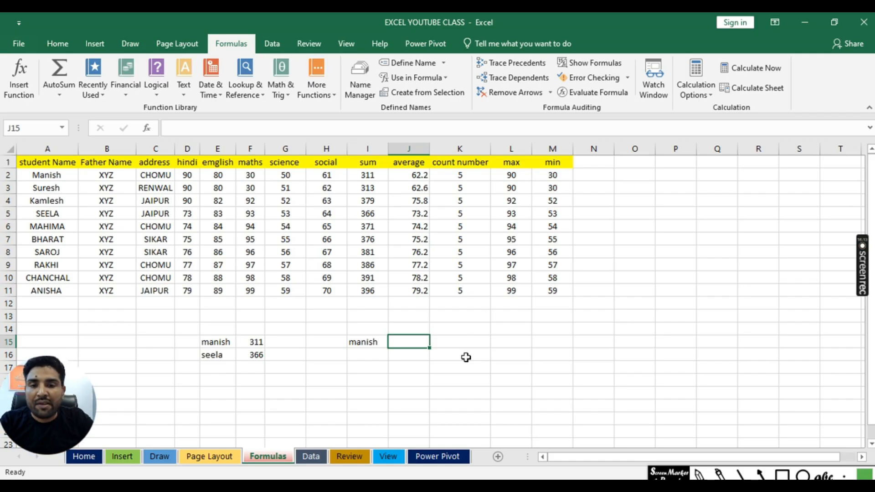
pyautogui.write('=')
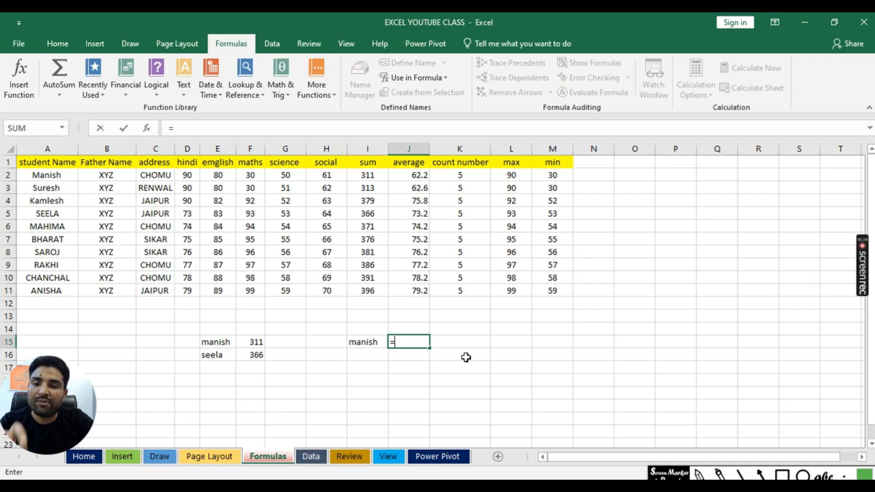
pyautogui.write('su')
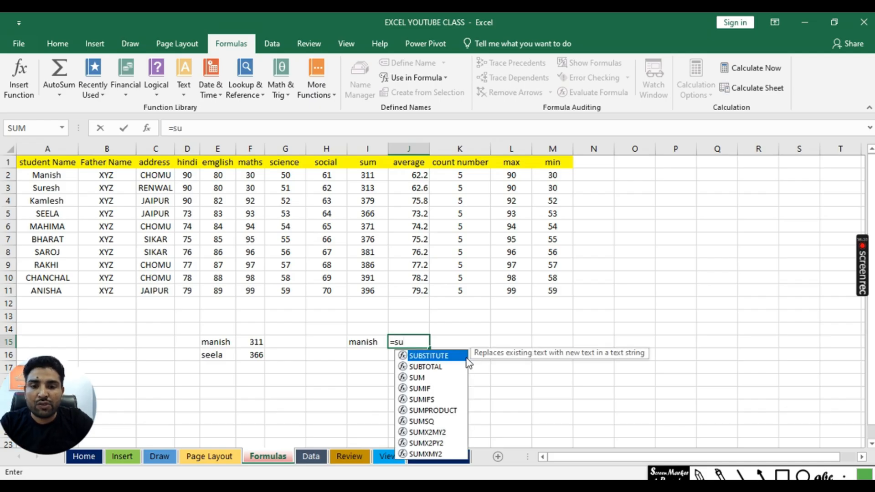
pyautogui.write('m')
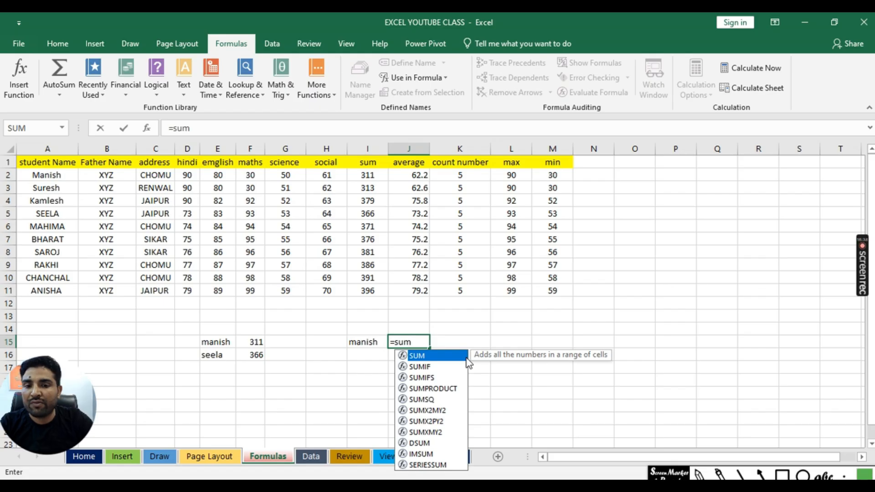
pyautogui.write('(')
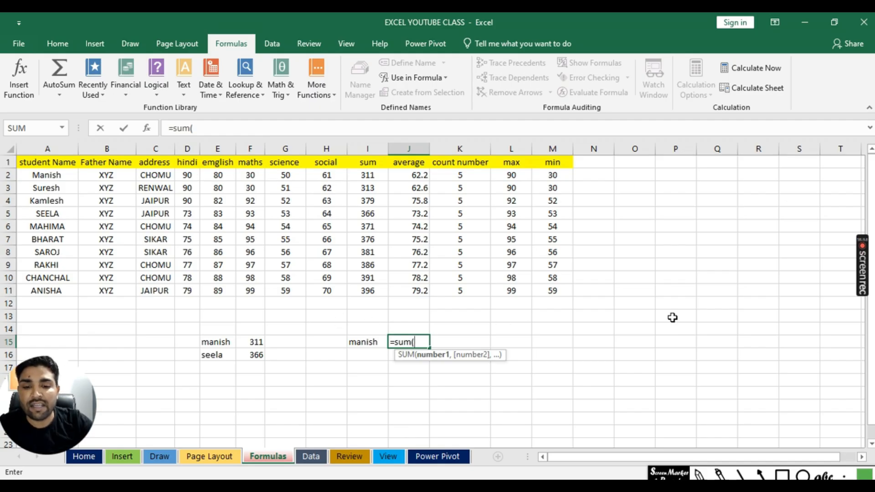
pyautogui.write('ma')
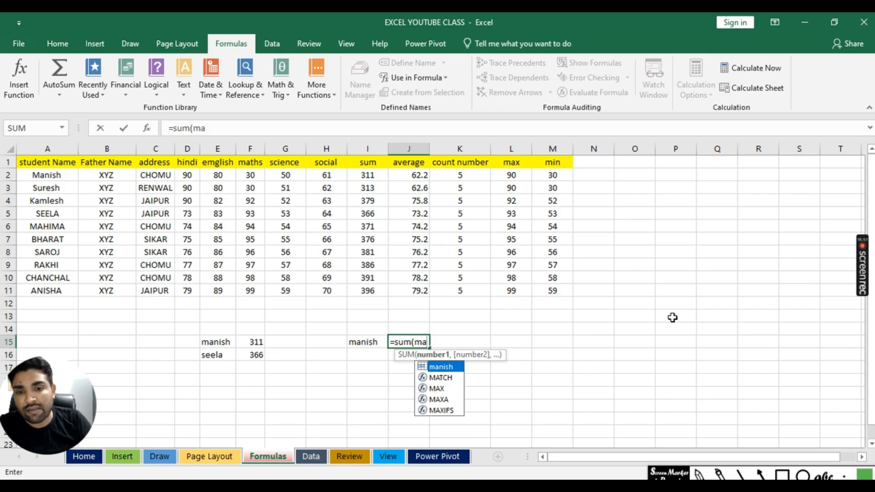
pyautogui.doubleClick(448, 369)
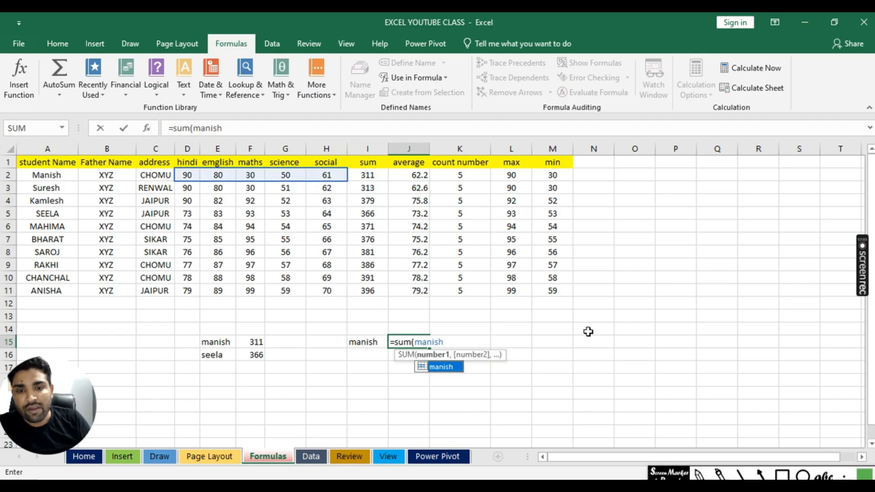
pyautogui.click(454, 340)
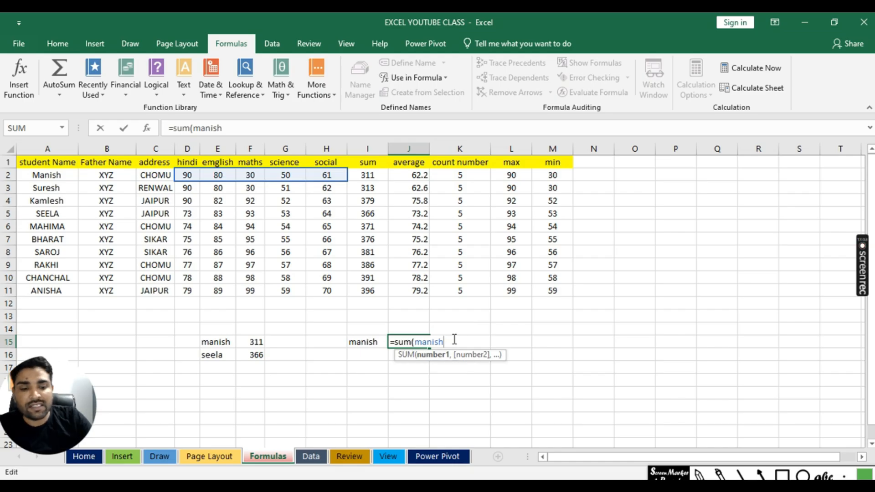
pyautogui.write(')')
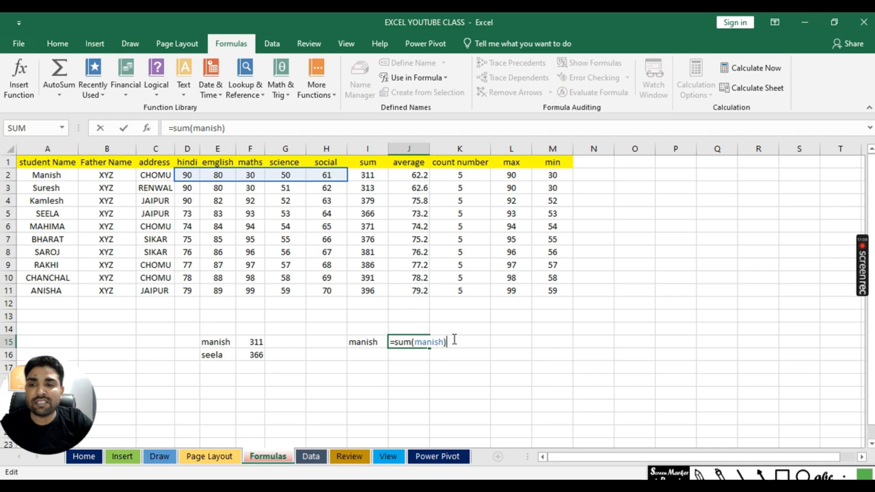
pyautogui.press('Return')
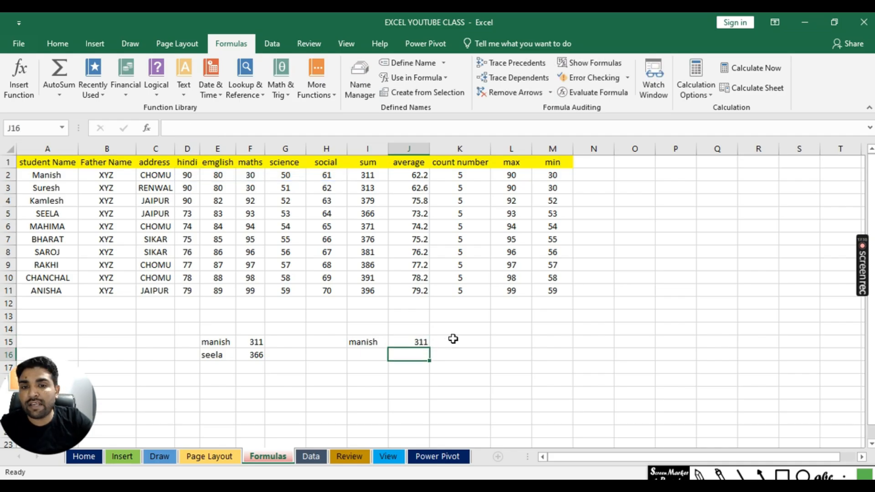
# - Check which defined names Use in Formula offers
pyautogui.click(555, 360)
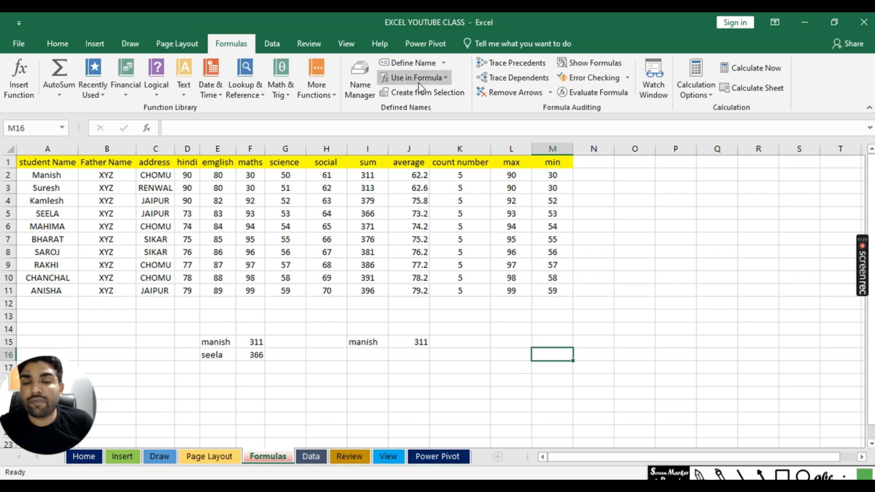
pyautogui.click(446, 77)
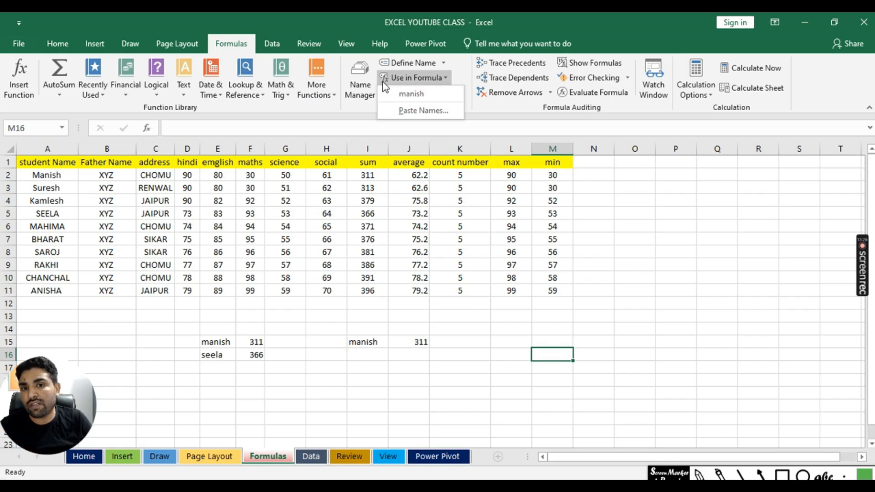
pyautogui.click(446, 79)
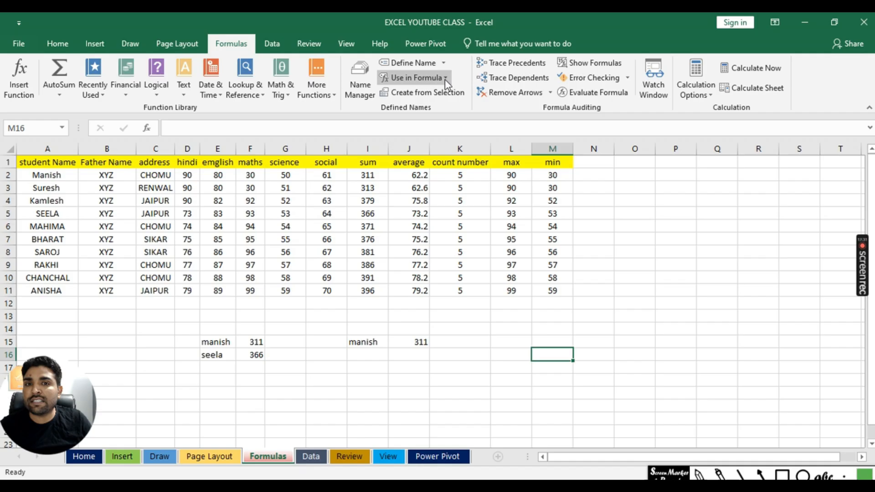
pyautogui.click(480, 345)
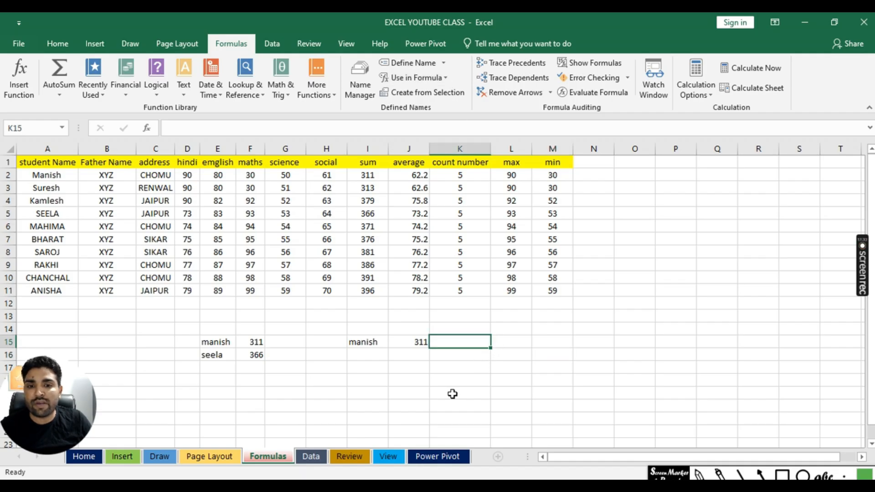
# - Insert the first student's defined name into I18 with Use in Formula and wrap it in a SUM function
pyautogui.click(364, 381)
pyautogui.click(446, 79)
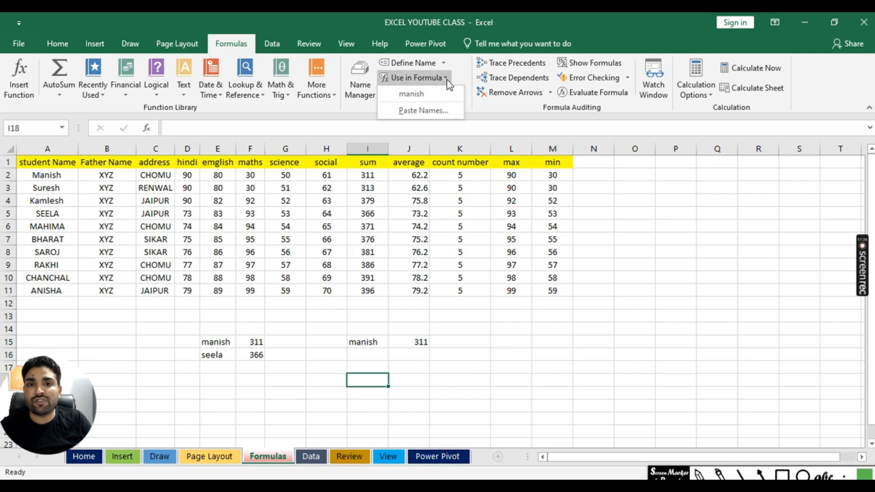
pyautogui.click(413, 92)
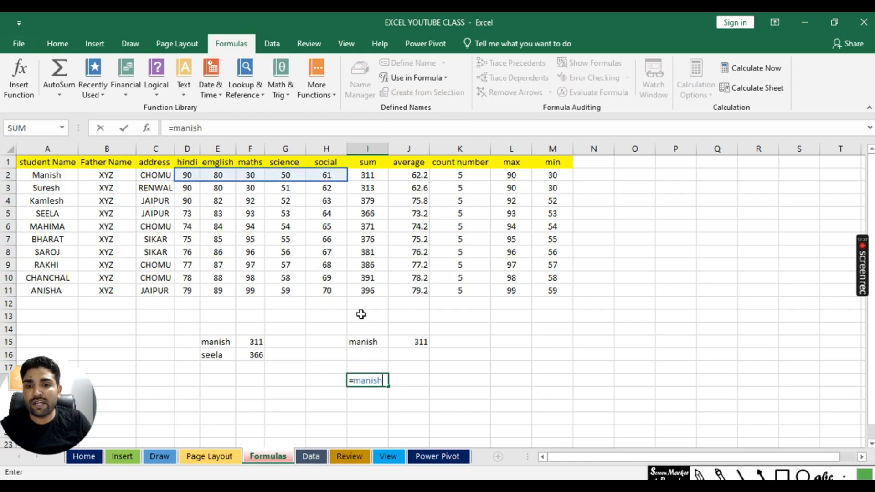
pyautogui.click(356, 381)
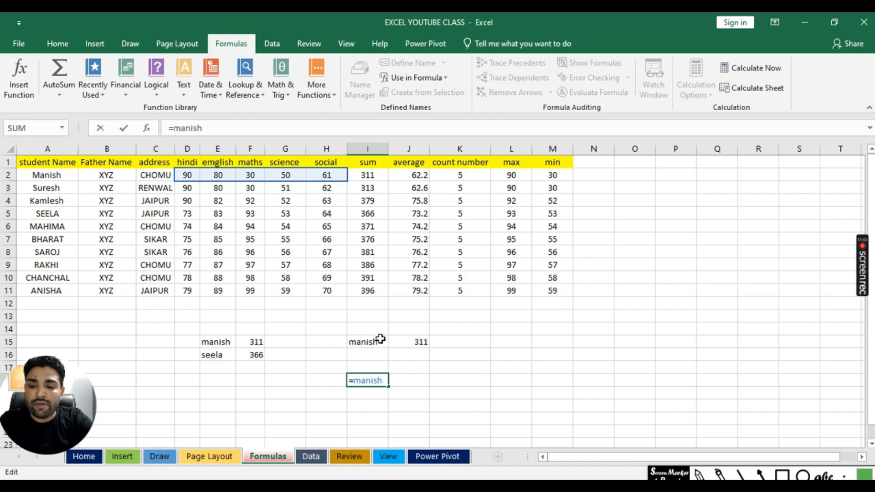
pyautogui.write('sum')
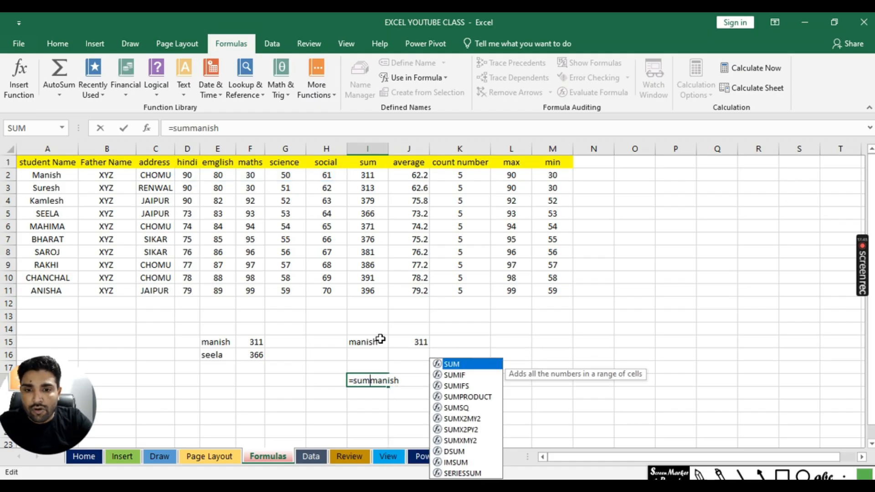
pyautogui.write('(')
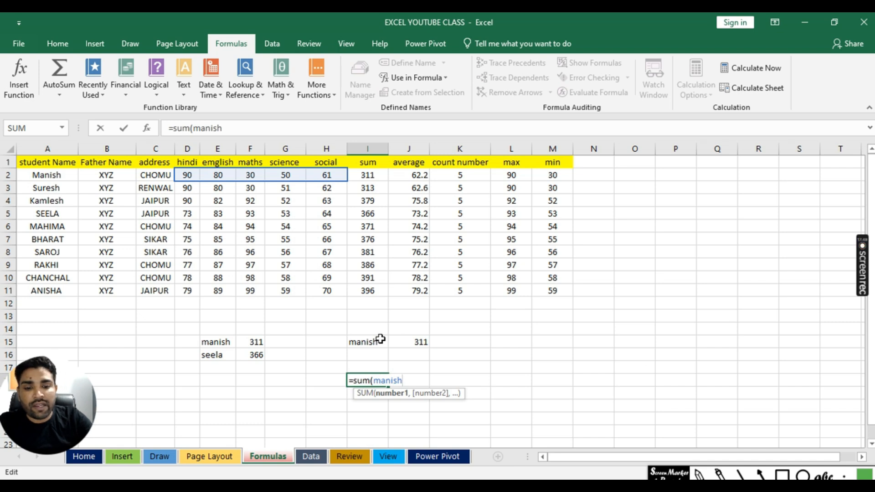
pyautogui.write(')')
pyautogui.press('Return')
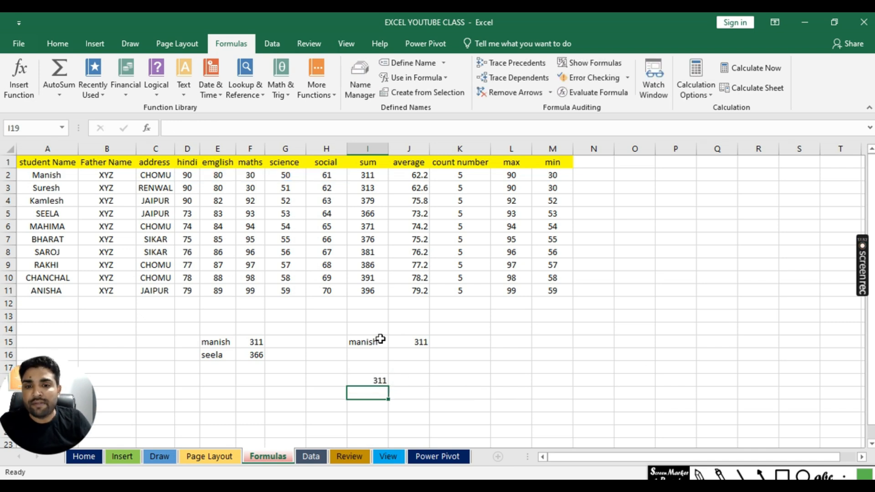
pyautogui.click(508, 356)
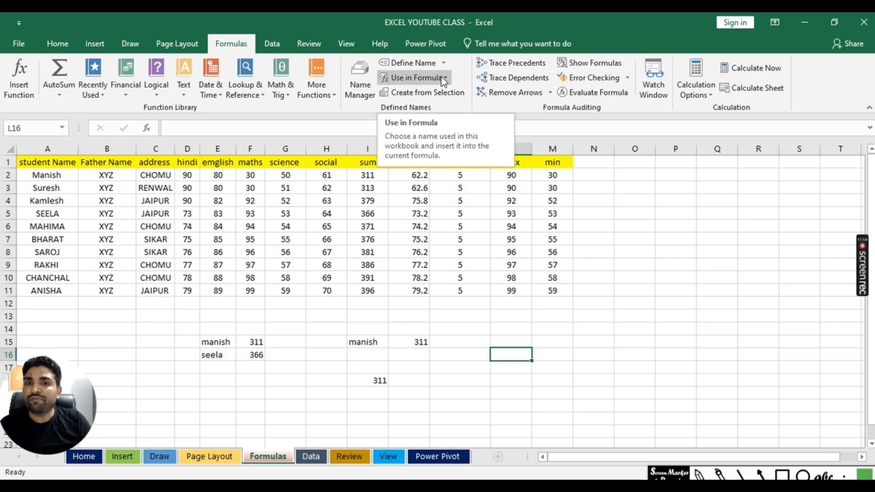
pyautogui.click(732, 274)
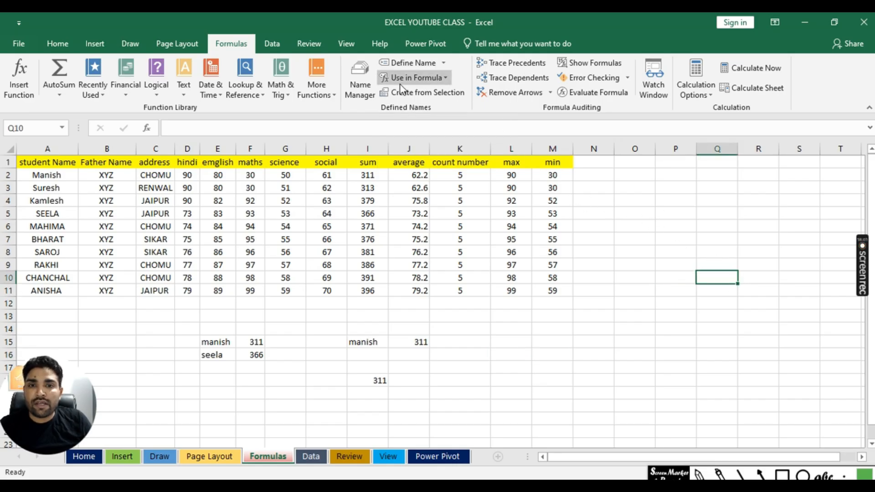
pyautogui.click(586, 315)
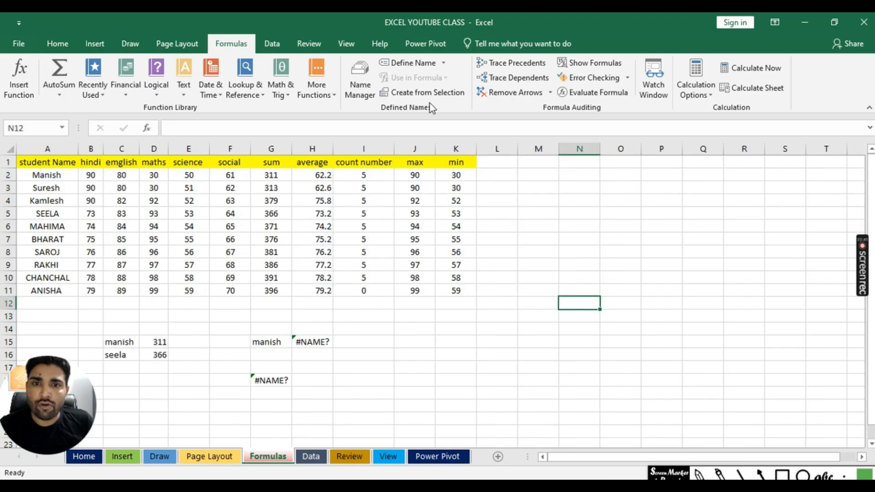
pyautogui.press('Left')
pyautogui.press('Up')
pyautogui.press('Up')
pyautogui.press('Up')
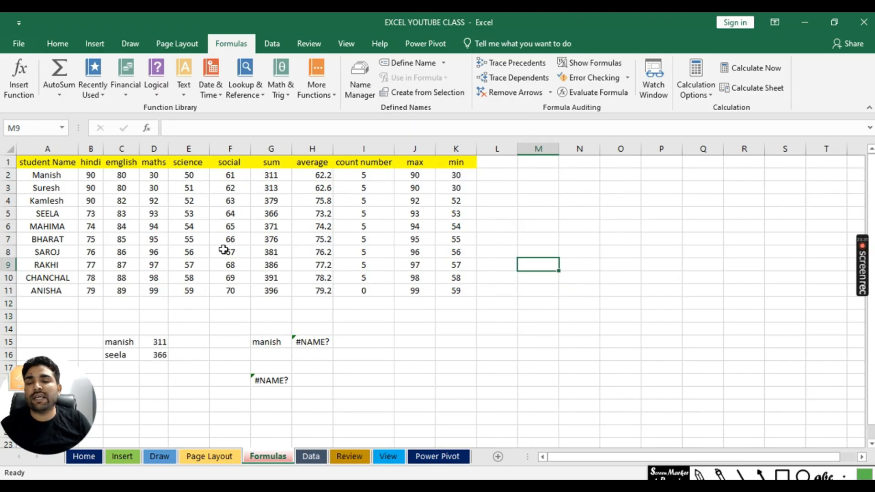
# - Create defined names for the marks in A2:F11 from the left column's student names, and review them in Name Manager
pyautogui.moveTo(86, 178); pyautogui.dragTo(230, 188)
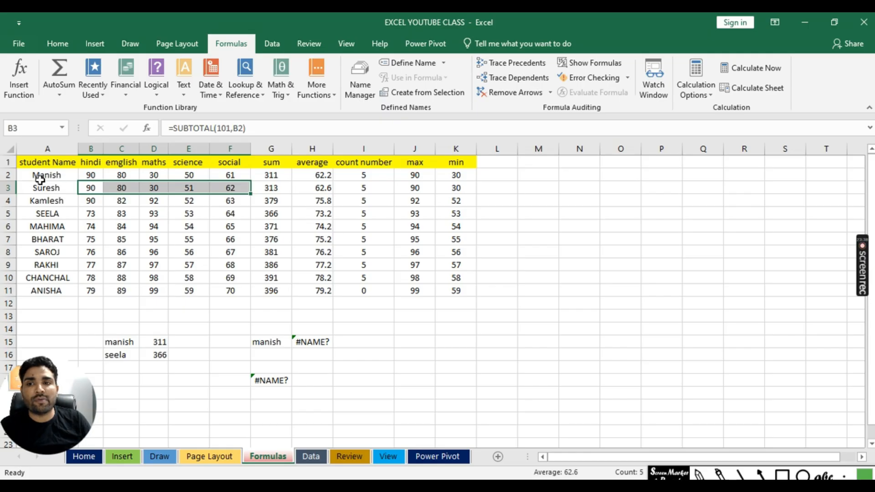
pyautogui.moveTo(62, 175); pyautogui.dragTo(221, 178)
pyautogui.moveTo(47, 187); pyautogui.dragTo(225, 187)
pyautogui.moveTo(47, 174); pyautogui.dragTo(225, 300)
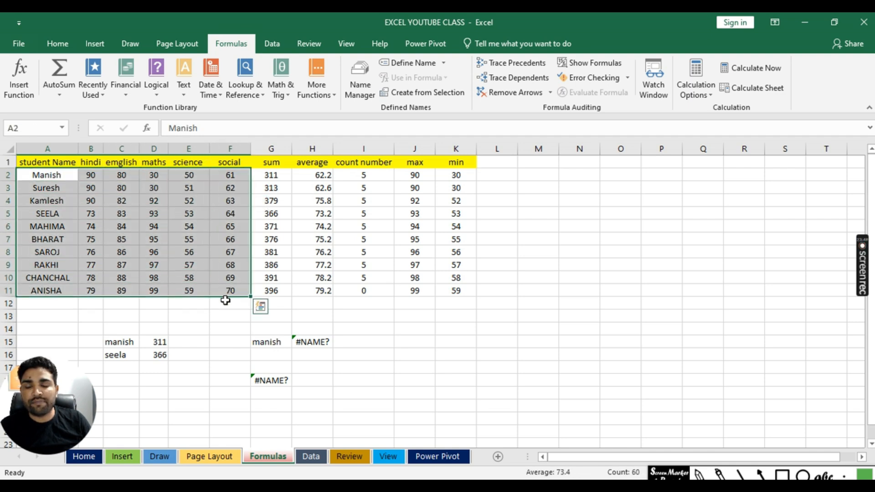
pyautogui.click(436, 93)
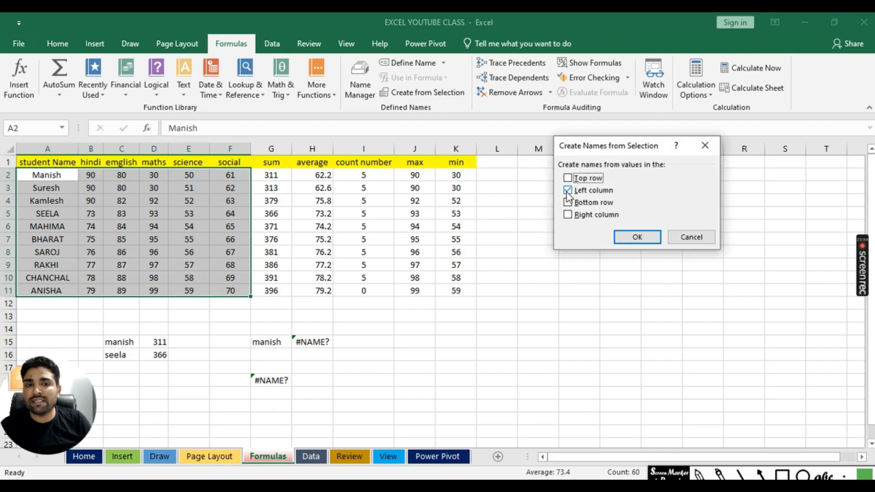
pyautogui.click(637, 237)
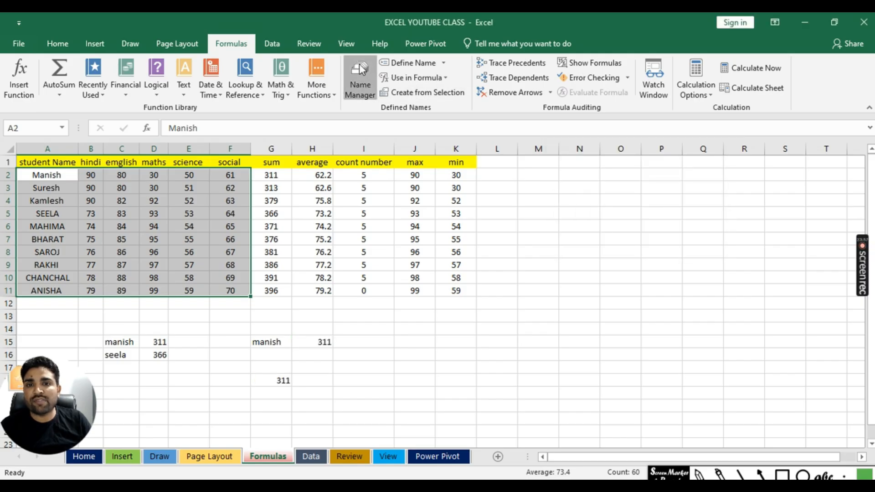
pyautogui.click(362, 68)
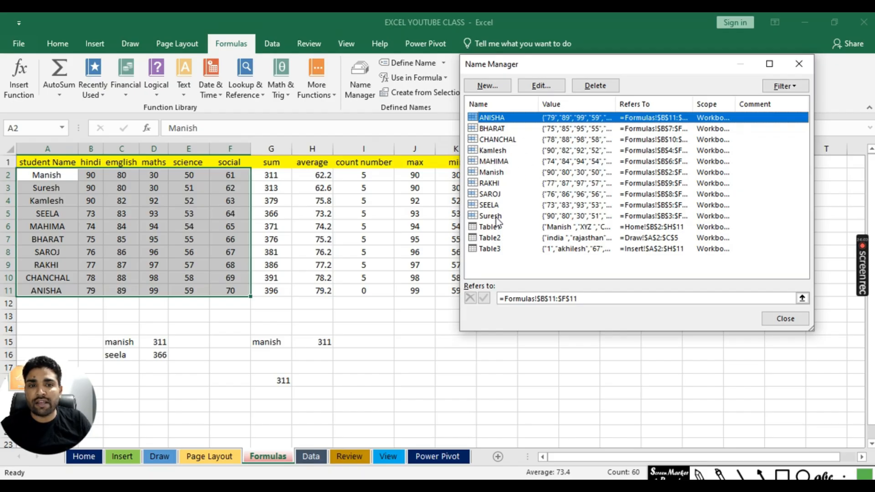
pyautogui.click(785, 318)
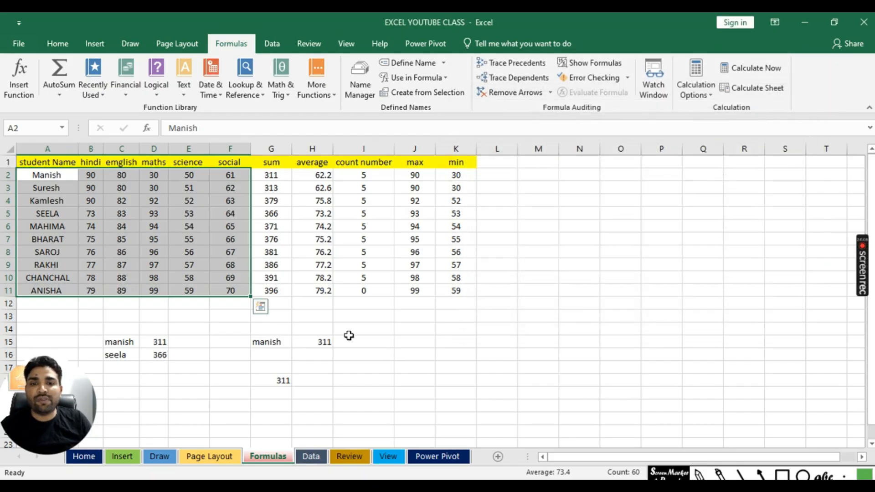
# - Total the row 5 student's marks in J15 with a SUM formula that uses that student's defined name
pyautogui.click(501, 378)
pyautogui.click(422, 343)
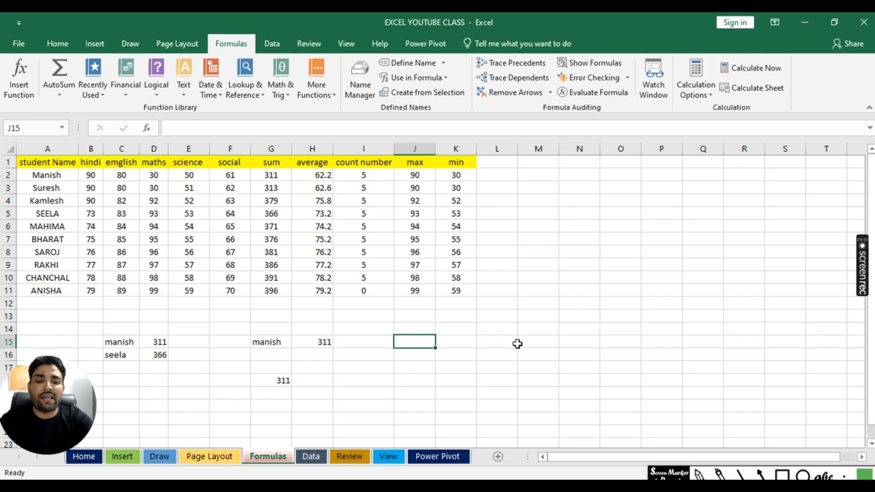
pyautogui.write('=sum')
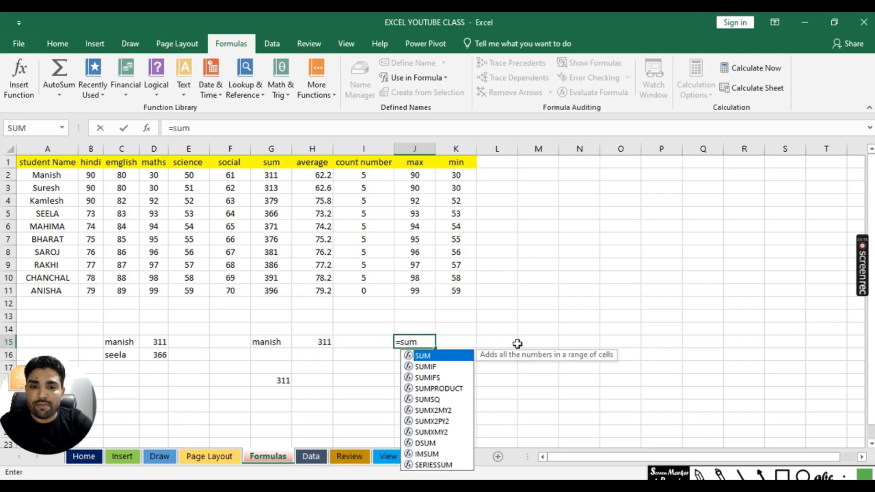
pyautogui.write('(s')
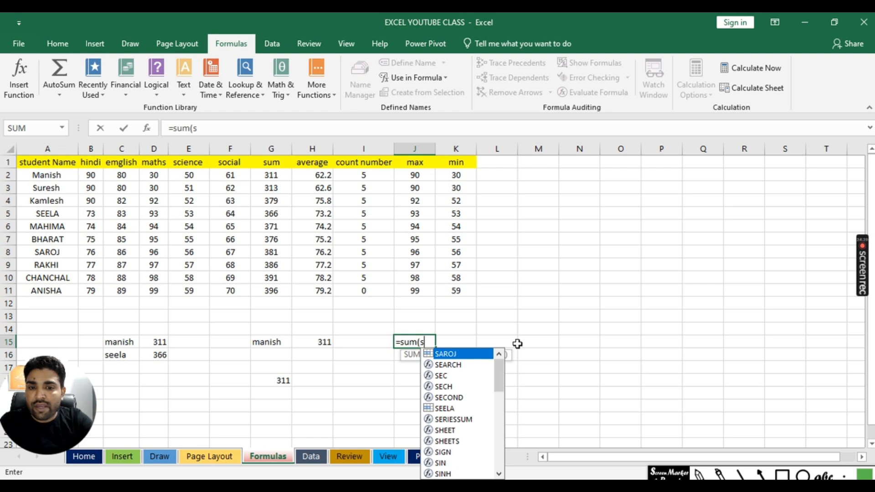
pyautogui.click(457, 408)
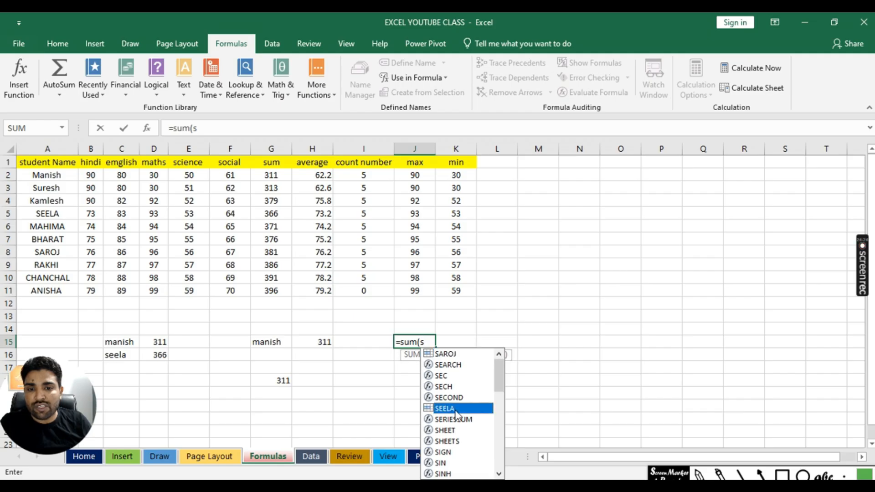
pyautogui.doubleClick(457, 408)
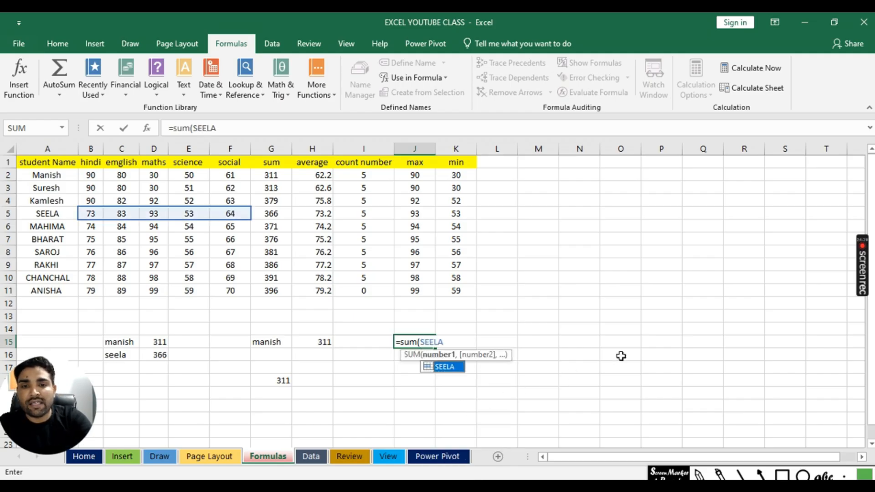
pyautogui.write(')')
pyautogui.press('Return')
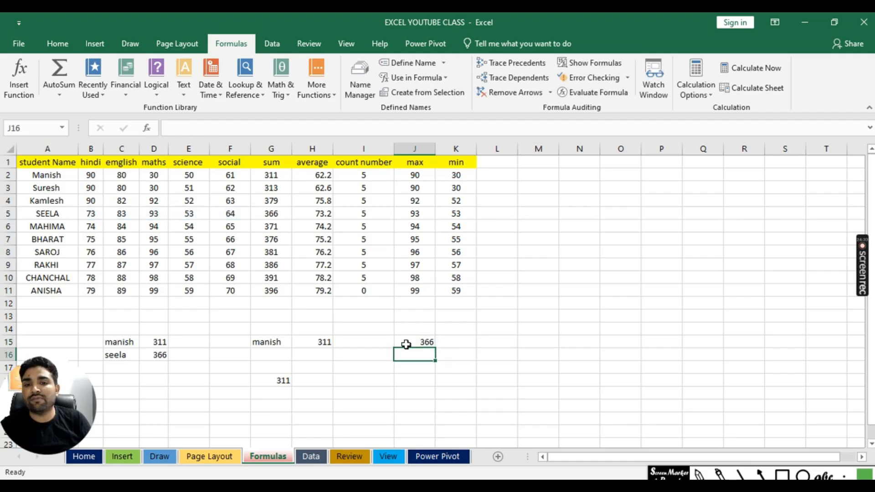
pyautogui.click(406, 343)
pyautogui.click(547, 379)
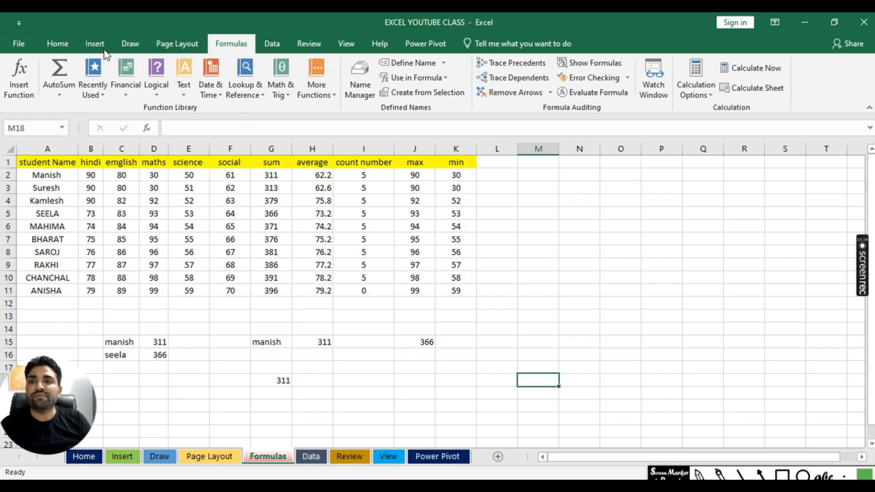
pyautogui.click(95, 42)
pyautogui.click(231, 43)
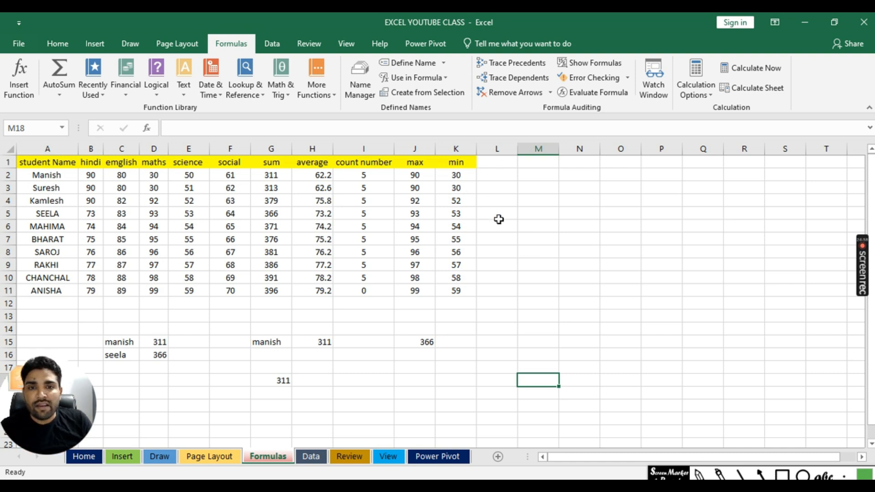
# - Trace the precedents of the formulas in J15, G18, D16 and K2, and remove all the tracer arrows
pyautogui.click(428, 346)
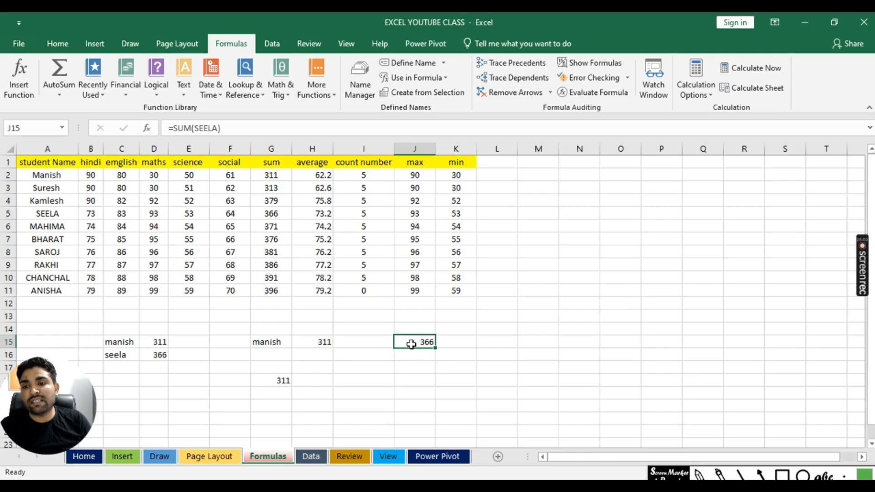
pyautogui.click(513, 64)
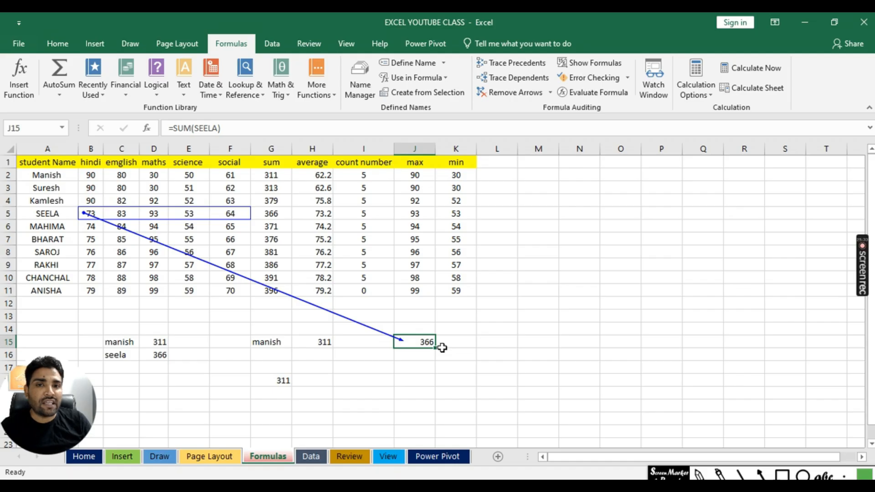
pyautogui.click(281, 380)
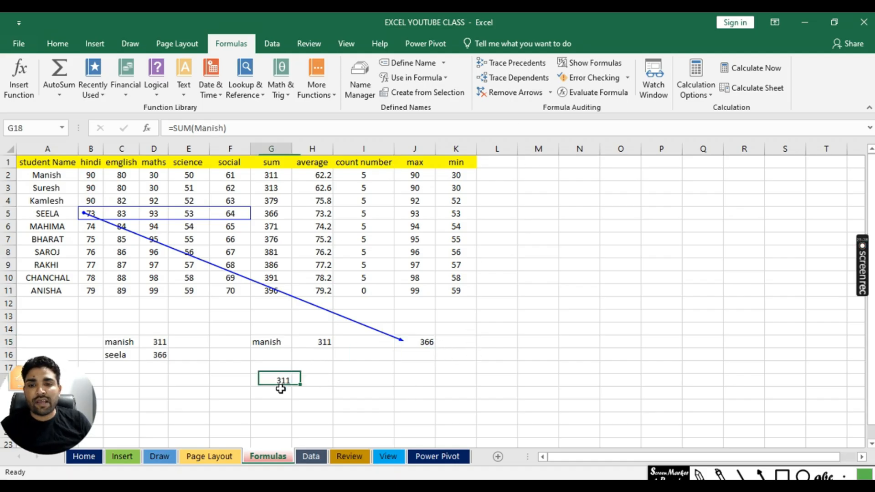
pyautogui.click(504, 61)
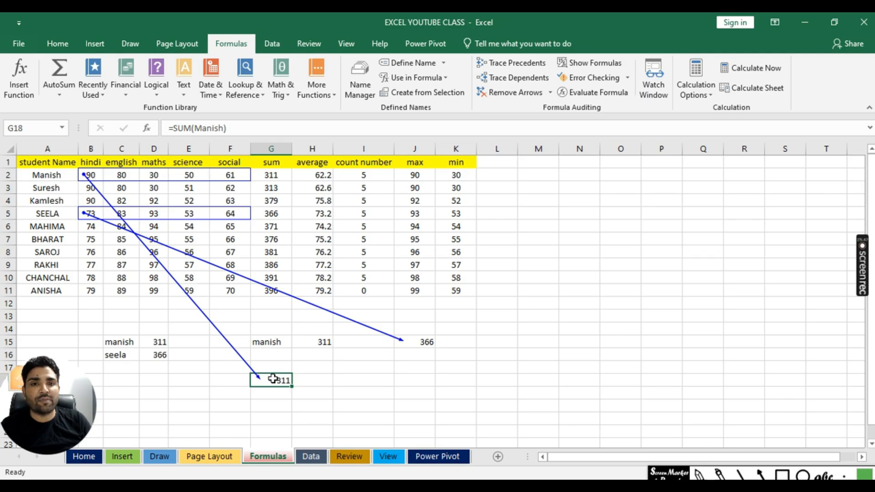
pyautogui.click(161, 358)
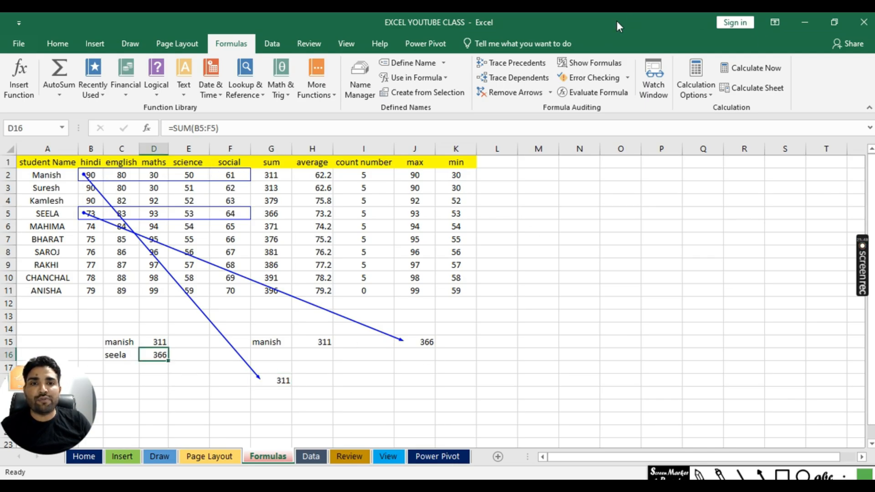
pyautogui.click(507, 64)
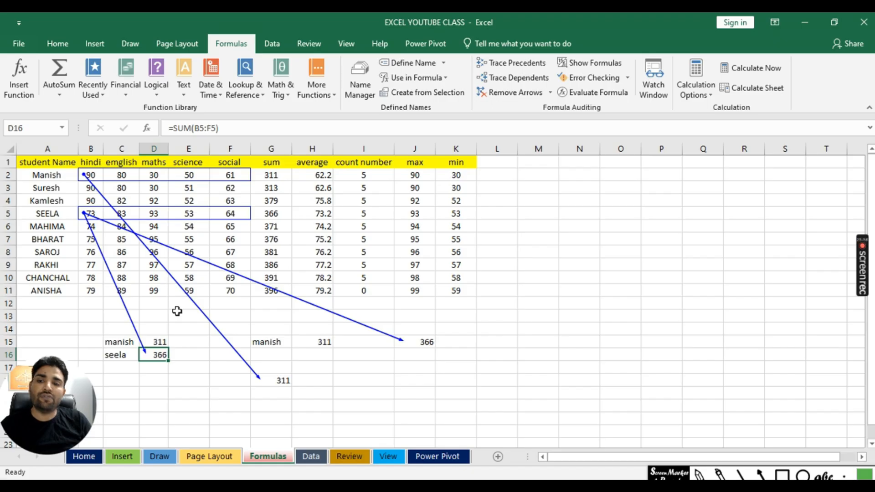
pyautogui.click(457, 176)
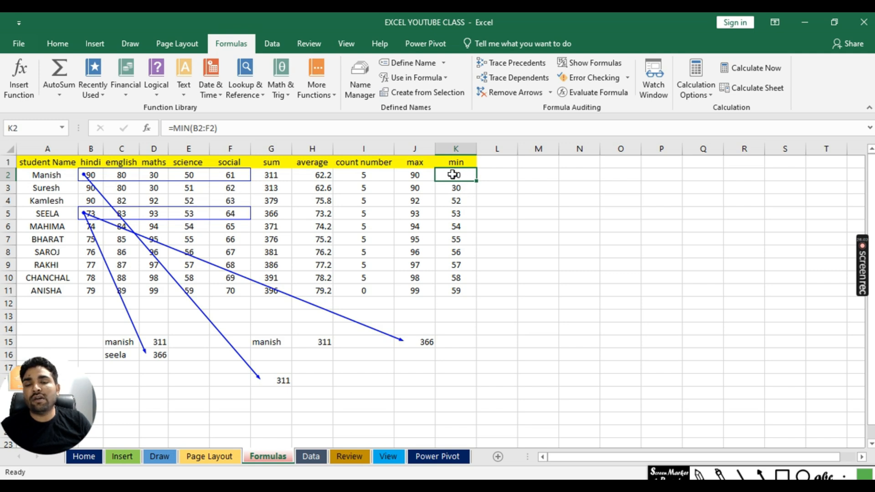
pyautogui.click(504, 63)
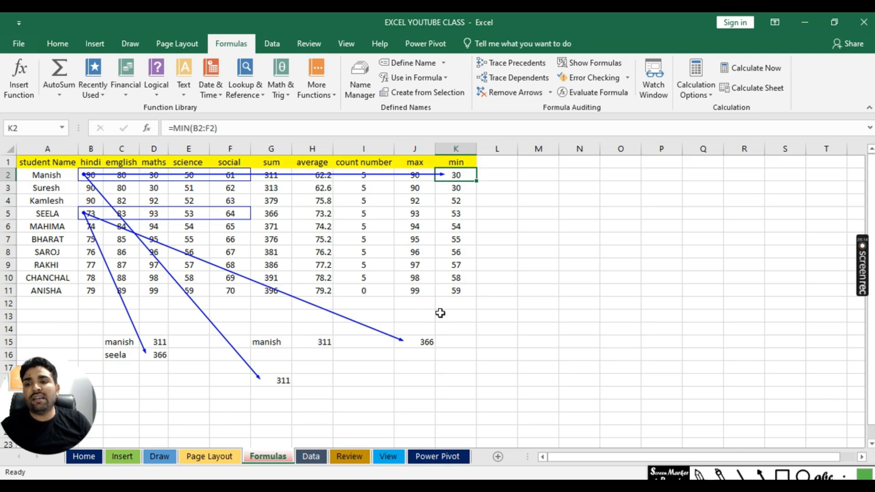
pyautogui.click(506, 94)
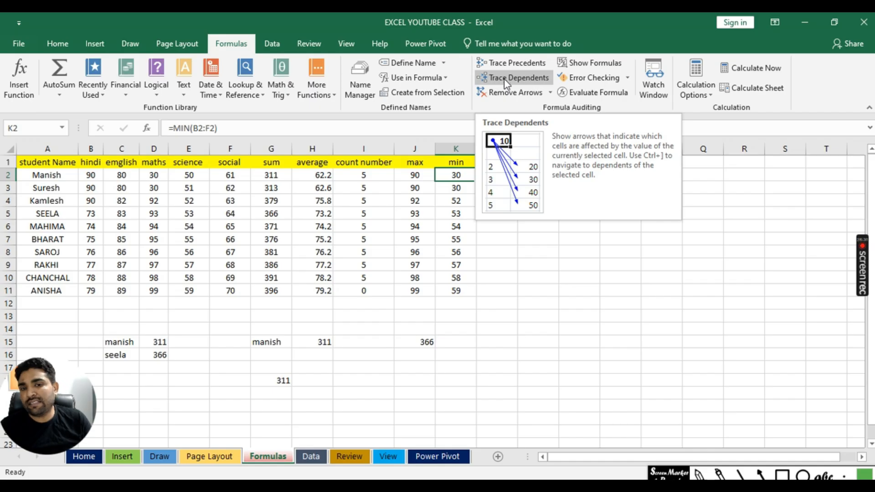
pyautogui.click(633, 342)
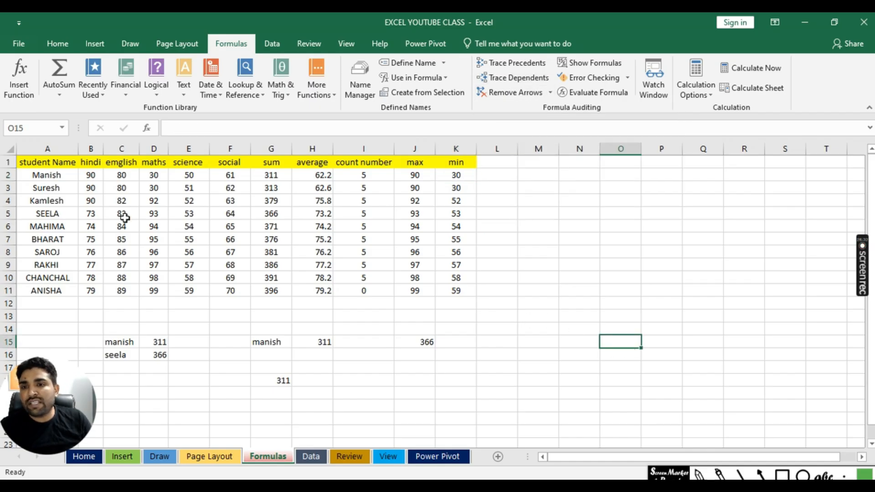
# - Trace the dependents of the first student's hindi mark in B2, and remove the tracer arrows
pyautogui.click(93, 177)
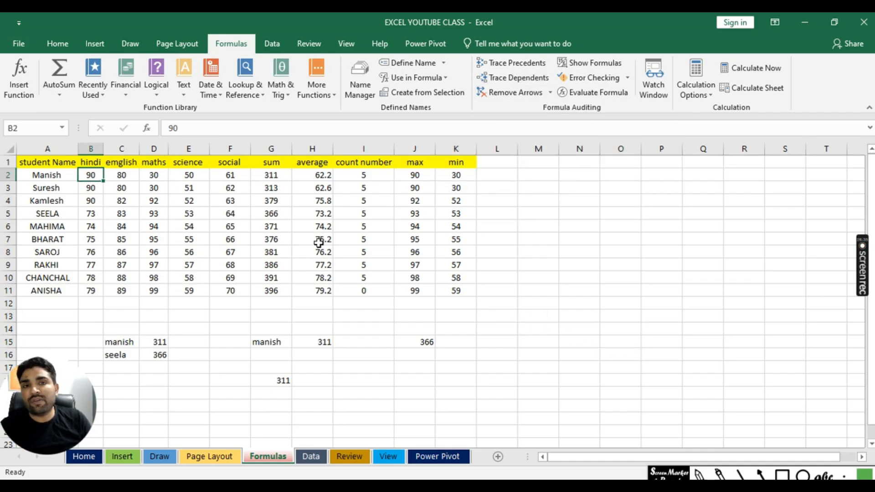
pyautogui.click(519, 79)
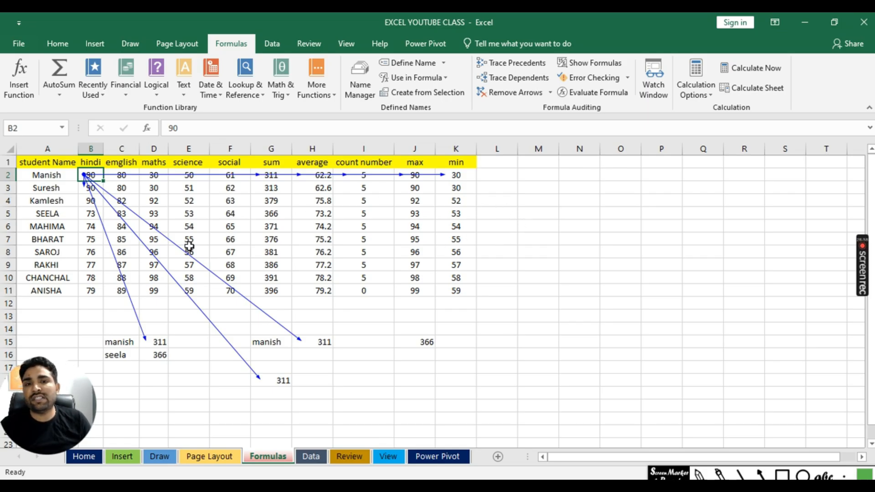
pyautogui.click(510, 93)
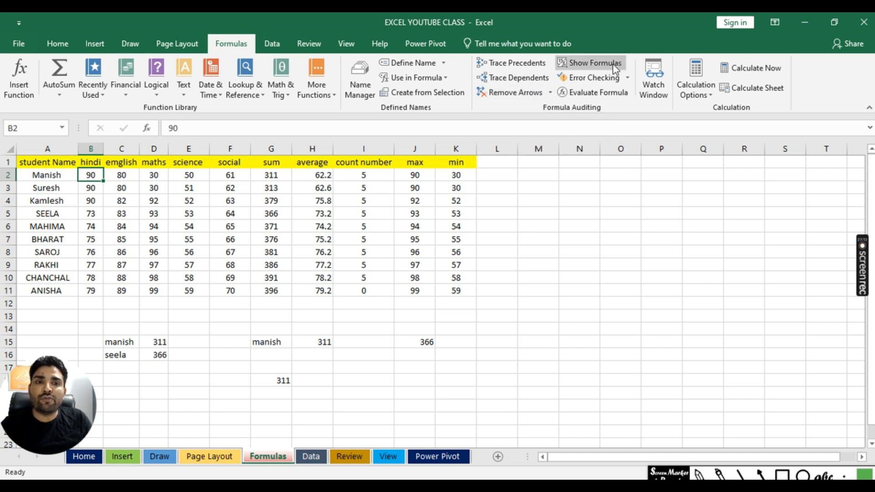
pyautogui.click(619, 329)
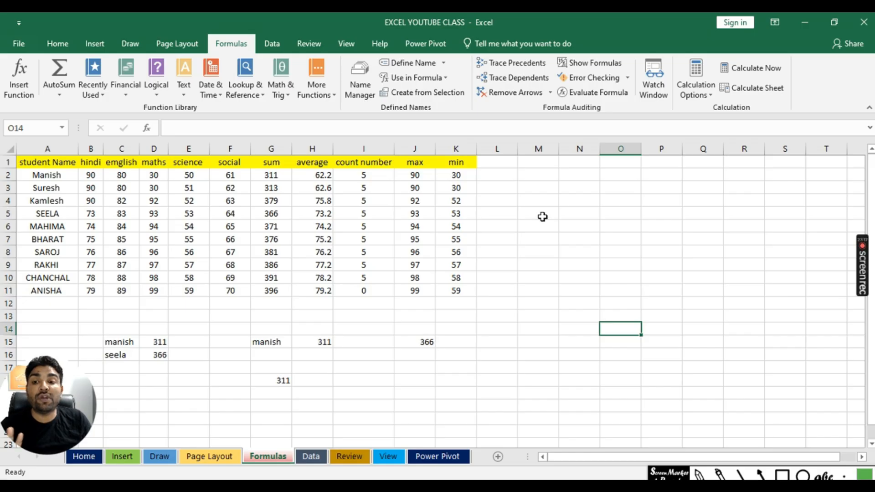
# - Display the sheet's formulas in place of results, examine them across all columns, and switch back to showing results
pyautogui.click(585, 65)
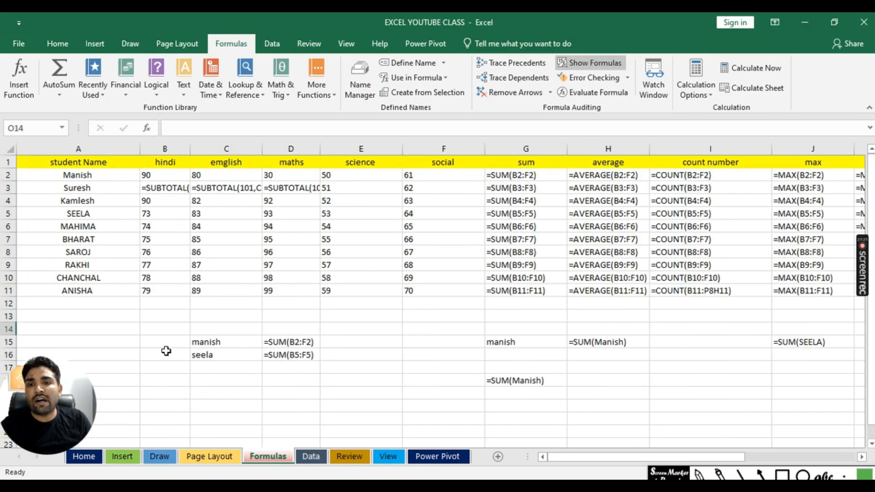
pyautogui.moveTo(607, 456); pyautogui.dragTo(690, 447)
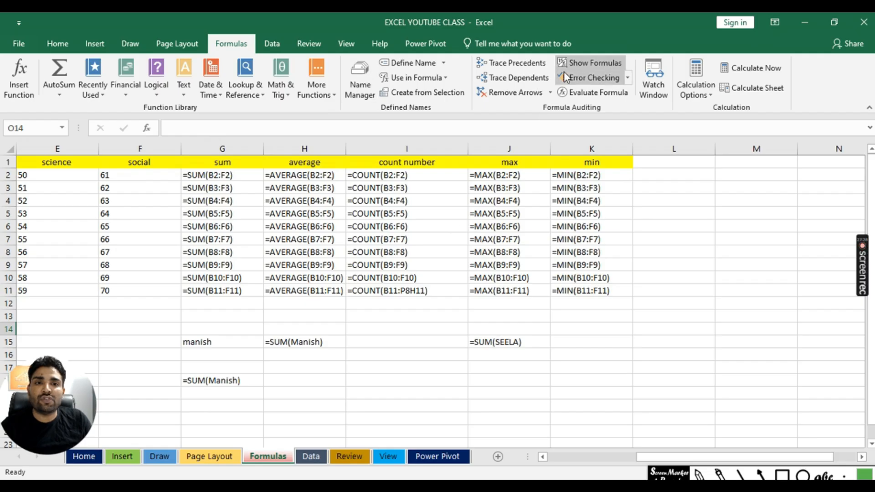
pyautogui.click(598, 68)
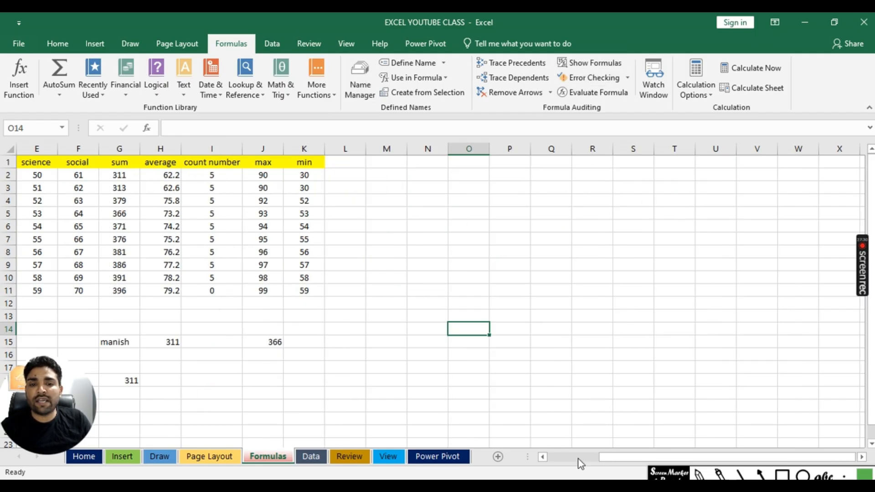
pyautogui.moveTo(630, 463); pyautogui.dragTo(579, 462)
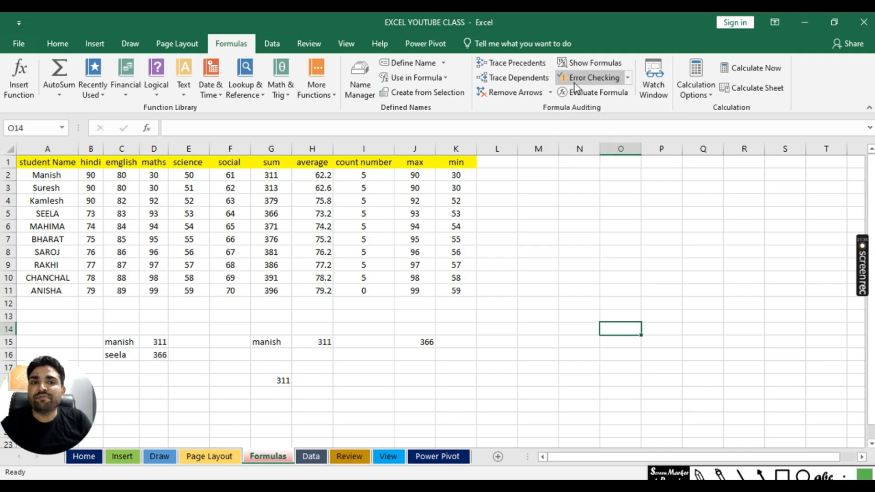
pyautogui.click(603, 265)
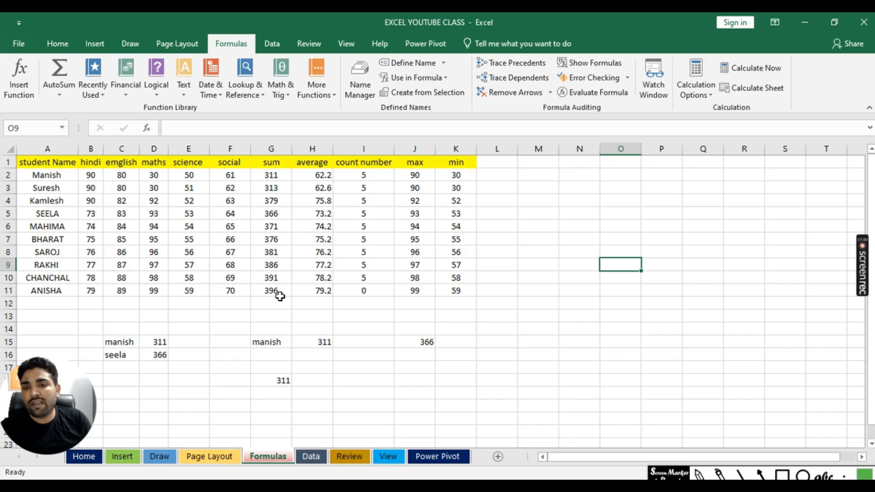
pyautogui.click(421, 343)
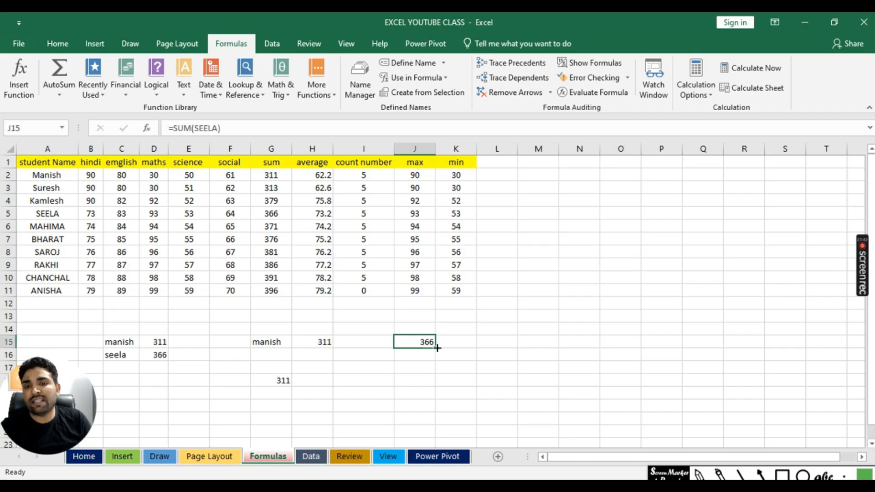
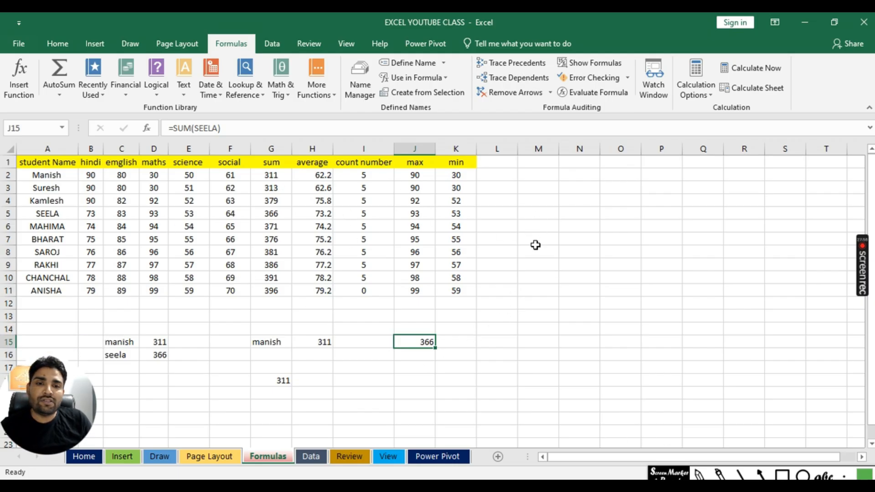
pyautogui.scroll(-6, 555, 250)
pyautogui.scroll(6, 554, 250)
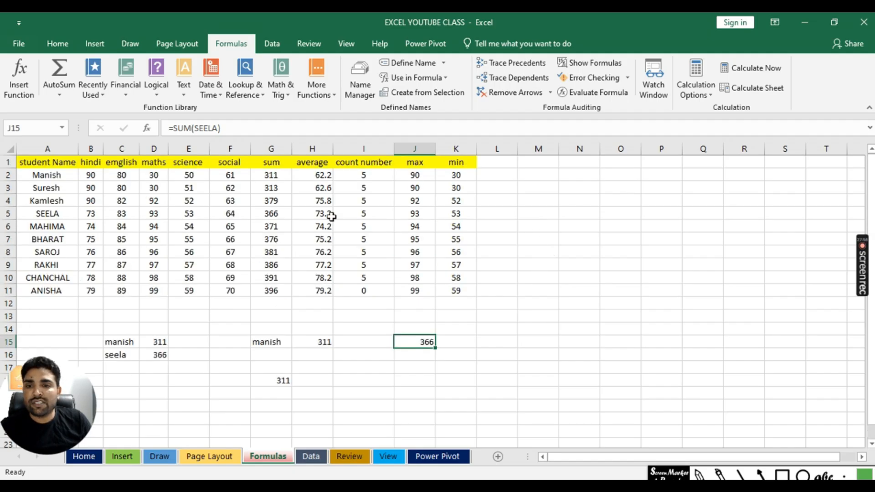
# - Copy the marks table A1:K11 and paste three copies directly below it, starting at A12, A23 and A34
pyautogui.moveTo(37, 162); pyautogui.dragTo(457, 287)
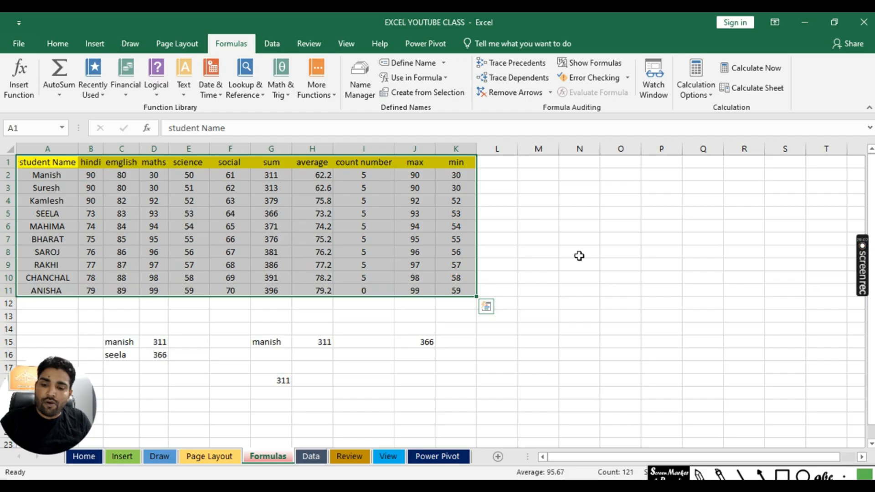
pyautogui.hotkey('ctrl', 'c')
pyautogui.click(37, 303)
pyautogui.hotkey('ctrl', 'v')
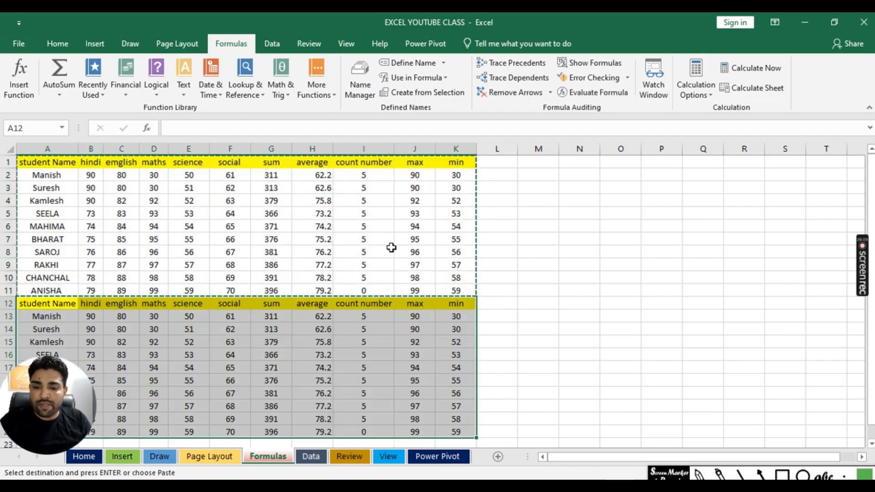
pyautogui.scroll(-6, 580, 245)
pyautogui.click(68, 212)
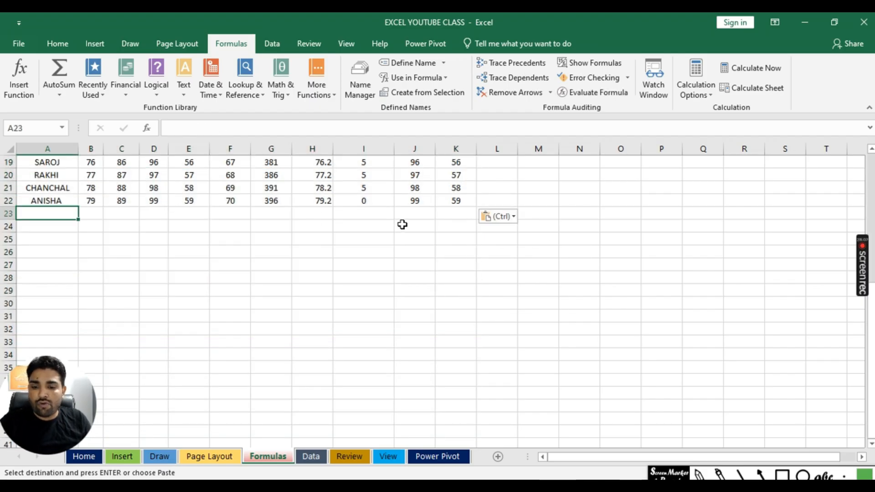
pyautogui.hotkey('ctrl', 'v')
pyautogui.scroll(-3, 494, 251)
pyautogui.click(30, 246)
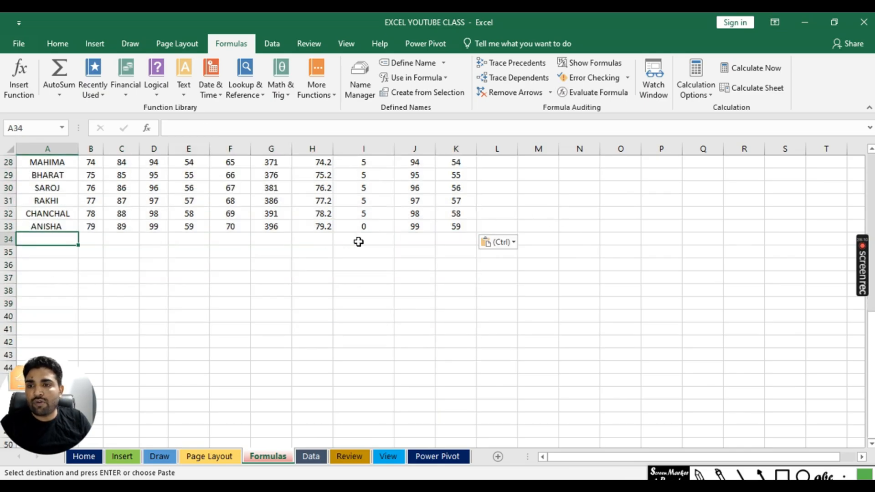
pyautogui.hotkey('ctrl', 'v')
pyautogui.scroll(9, 559, 268)
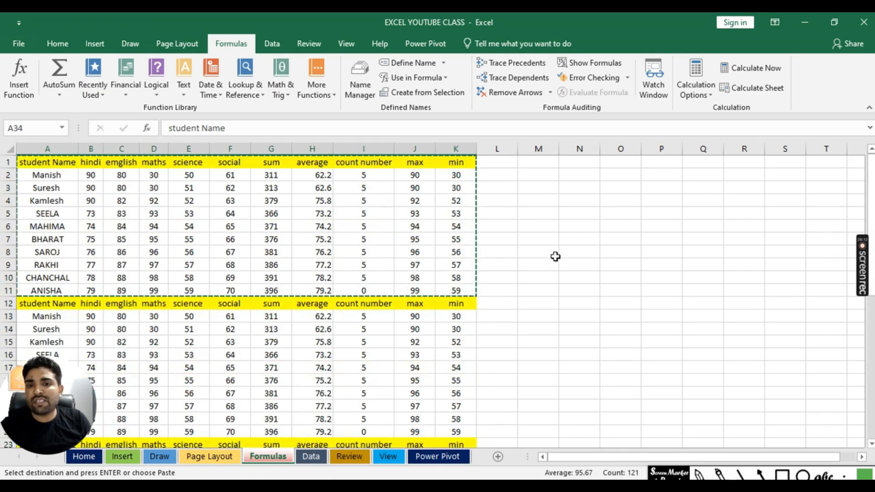
# - Format the last row, A44:K44, with a red fill and bold white text
pyautogui.scroll(-12, 561, 256)
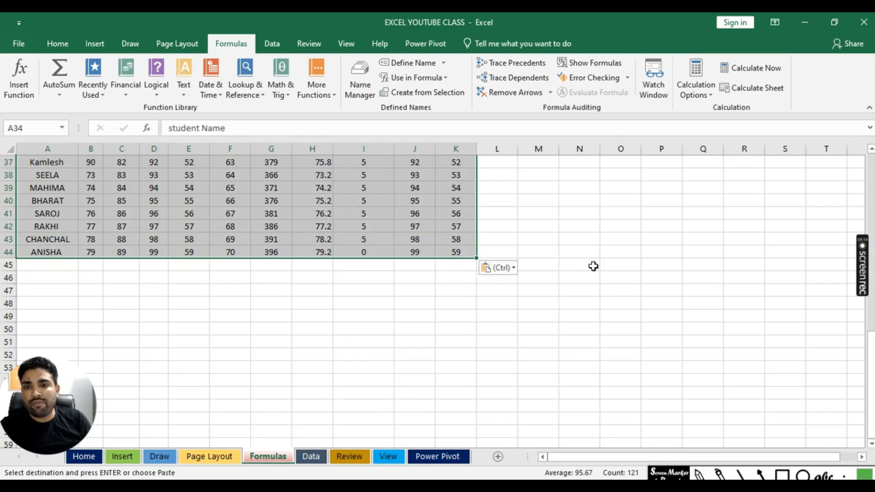
pyautogui.click(606, 329)
pyautogui.moveTo(26, 253); pyautogui.dragTo(454, 253)
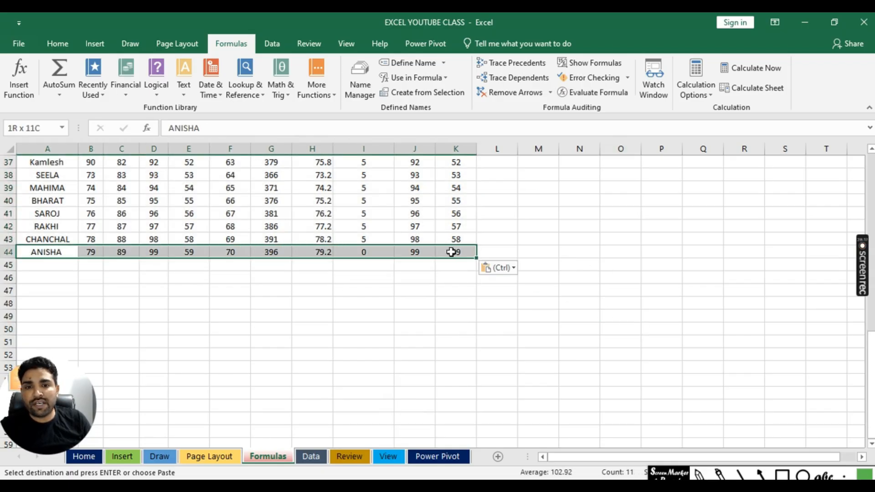
pyautogui.click(58, 44)
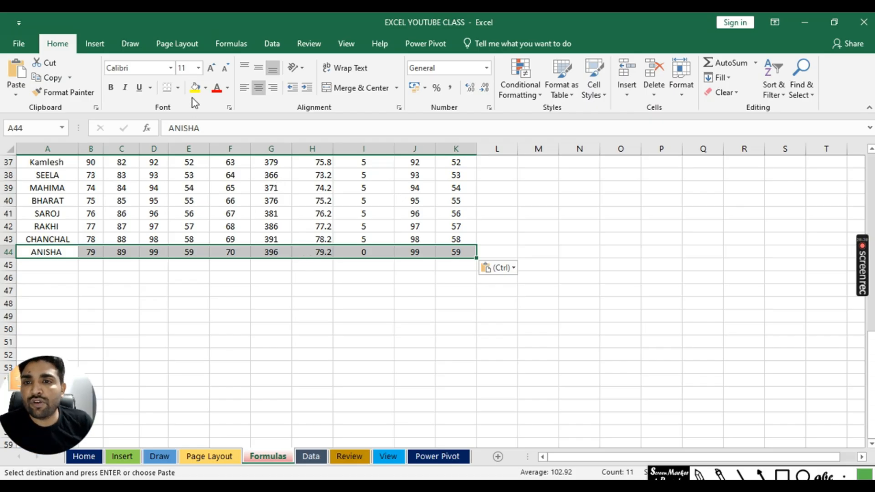
pyautogui.click(205, 88)
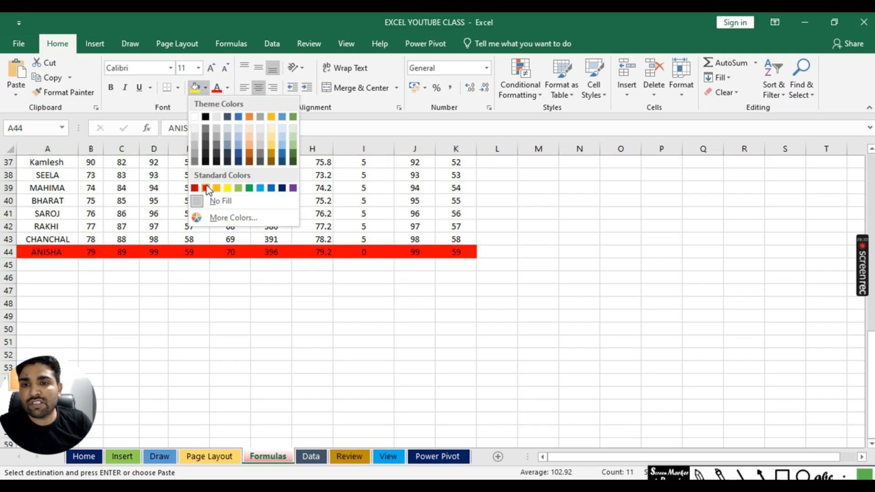
pyautogui.click(205, 187)
pyautogui.click(229, 90)
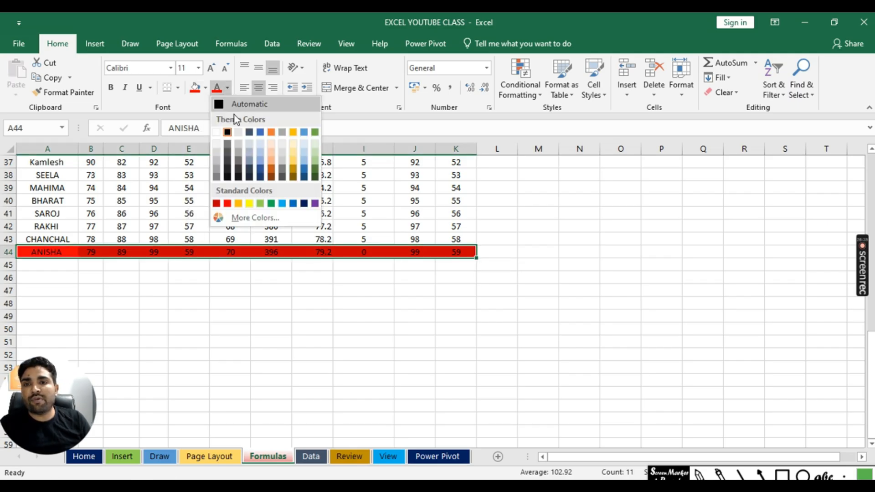
pyautogui.click(219, 129)
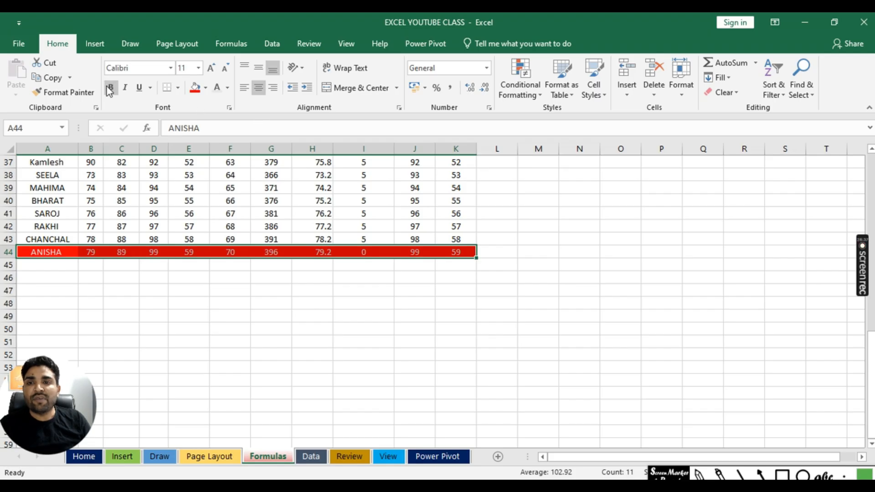
pyautogui.click(617, 316)
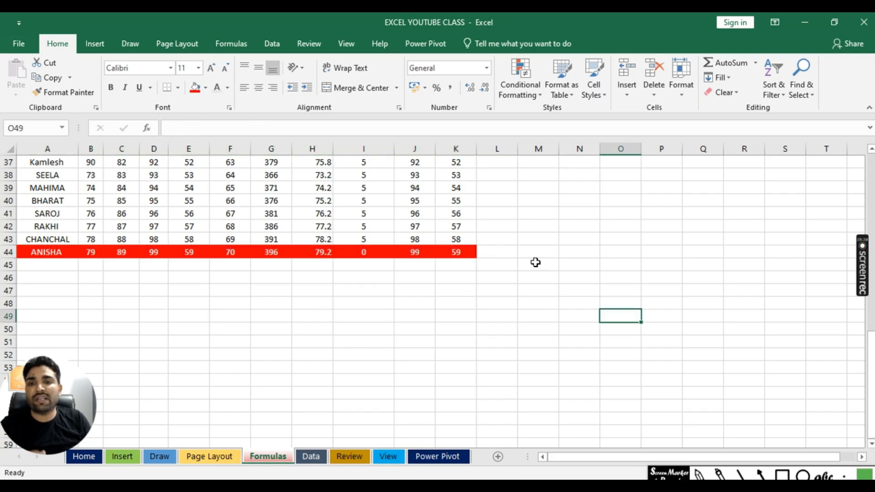
# - Look through the stacked marks tables between the first rows and the red row 44
pyautogui.scroll(12, 534, 257)
pyautogui.scroll(-16, 527, 271)
pyautogui.scroll(16, 411, 276)
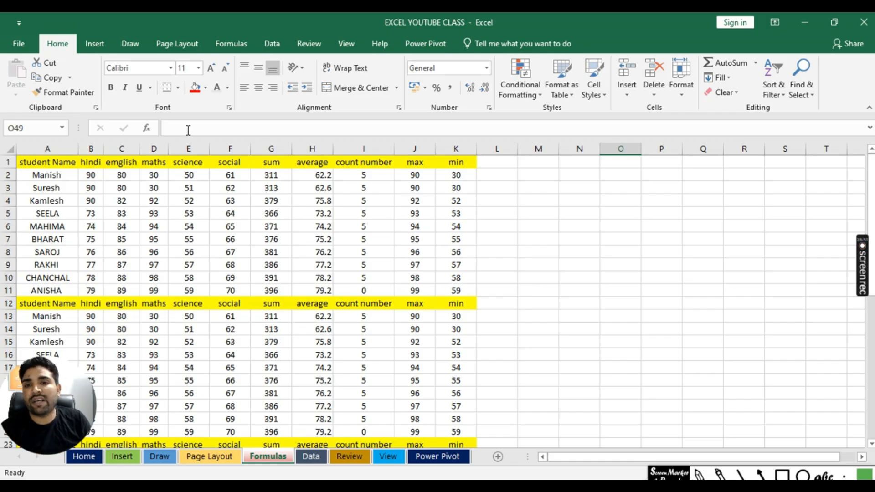
pyautogui.click(186, 175)
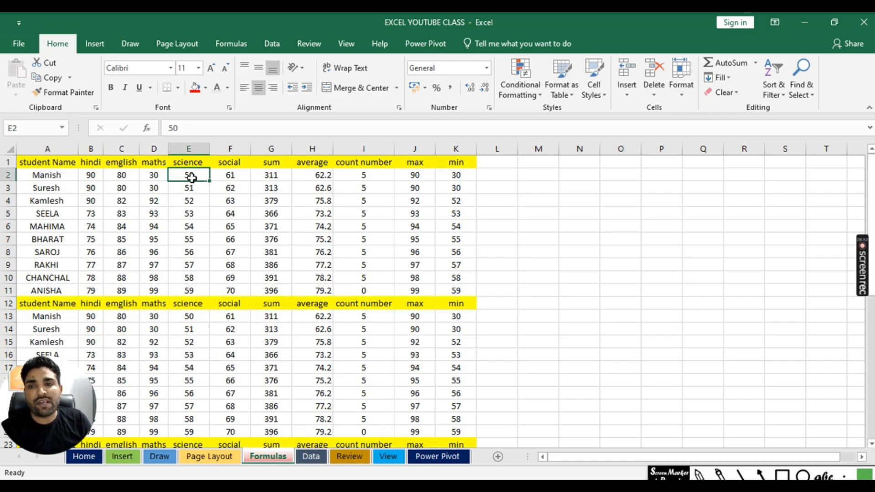
pyautogui.scroll(-13, 312, 352)
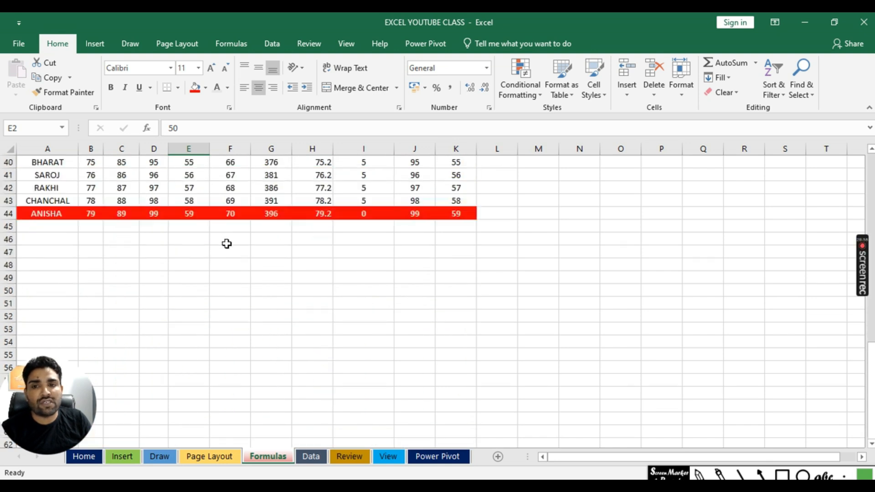
pyautogui.scroll(8, 227, 243)
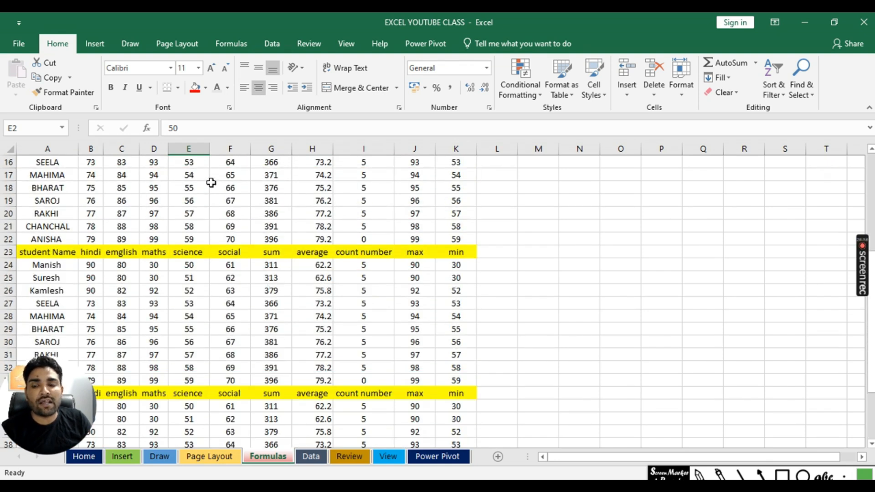
pyautogui.scroll(-11, 325, 323)
pyautogui.scroll(8, 350, 326)
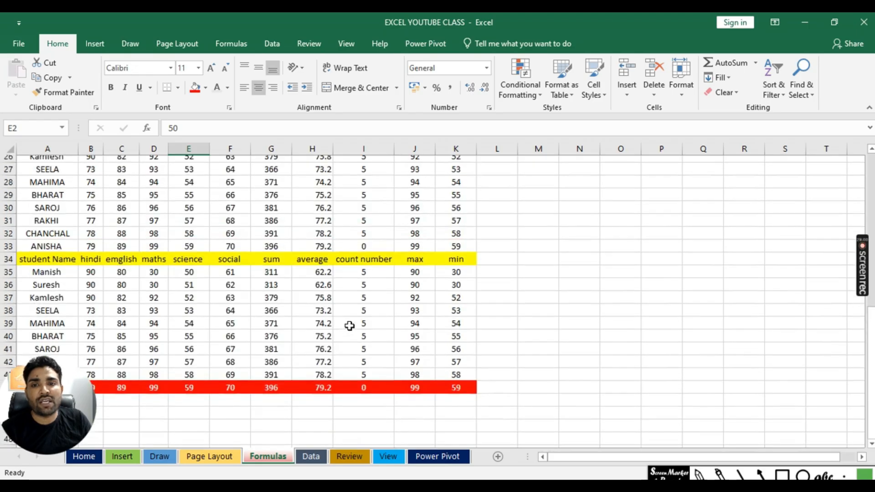
pyautogui.scroll(8, 349, 326)
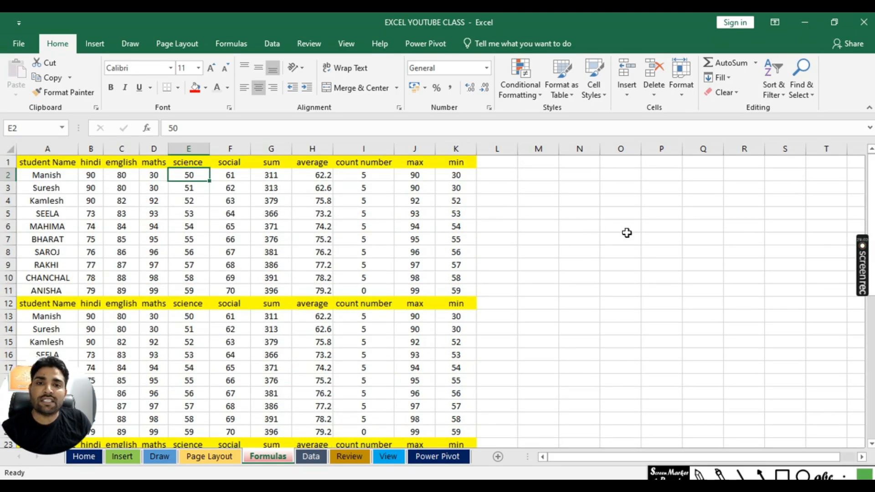
pyautogui.scroll(-13, 628, 238)
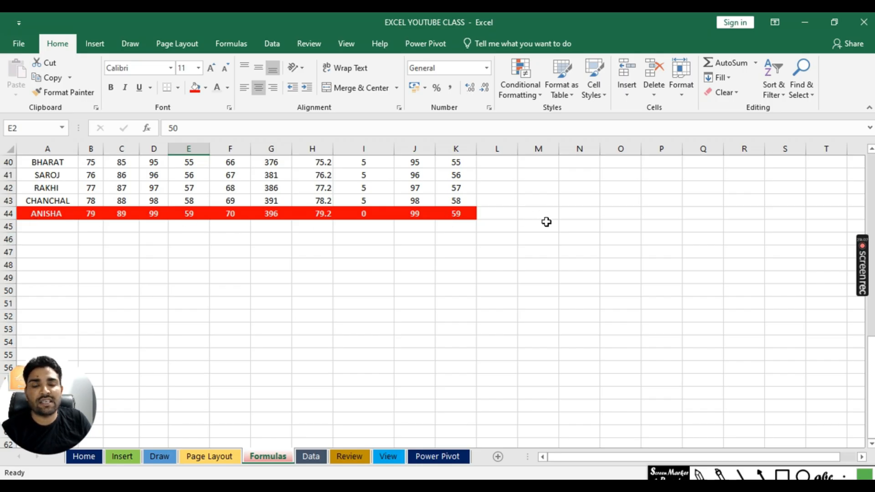
pyautogui.scroll(13, 547, 222)
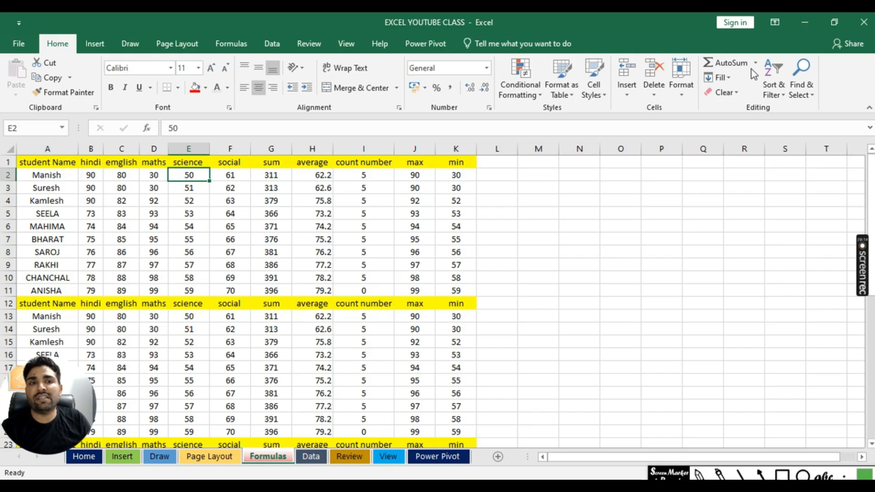
# - Open the Watch Window, add a watch on cells A44:K44 of the Formulas sheet, and look through the watched entries
pyautogui.click(231, 43)
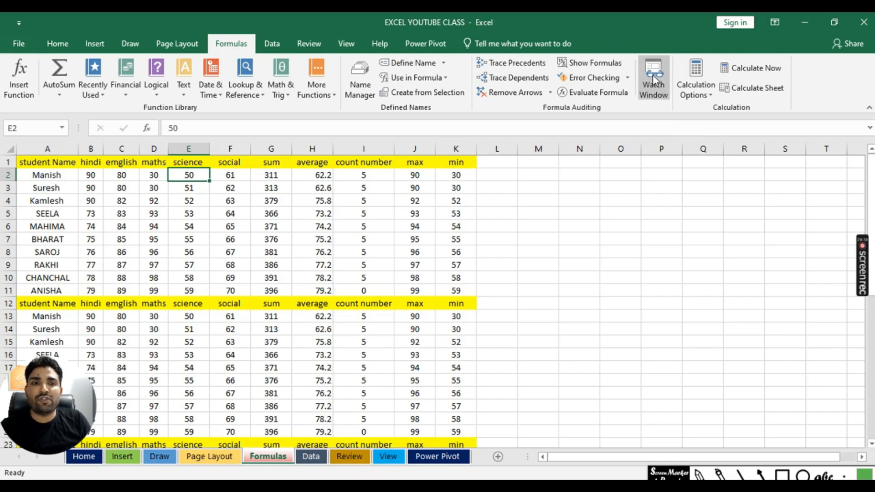
pyautogui.click(655, 97)
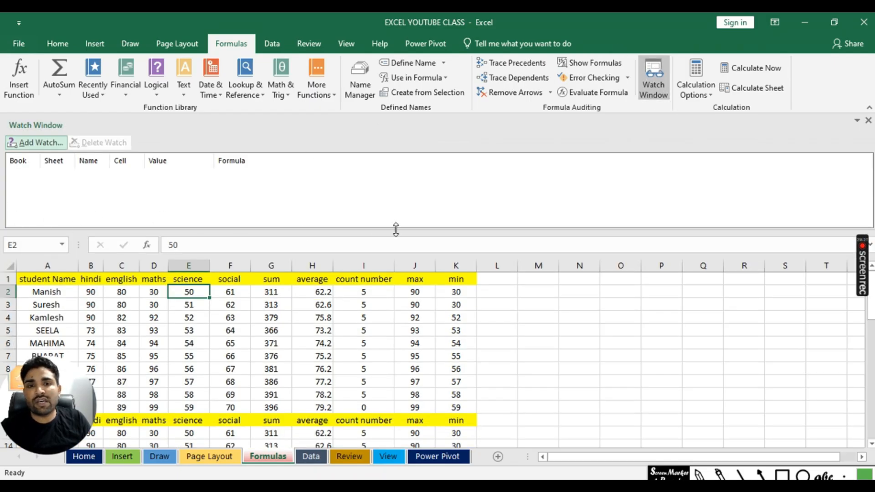
pyautogui.click(31, 143)
pyautogui.scroll(-14, 504, 329)
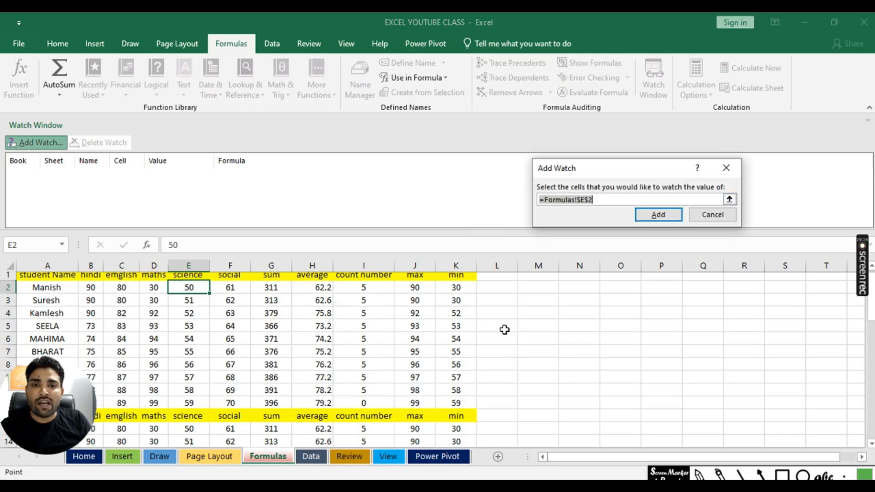
pyautogui.scroll(2, 505, 330)
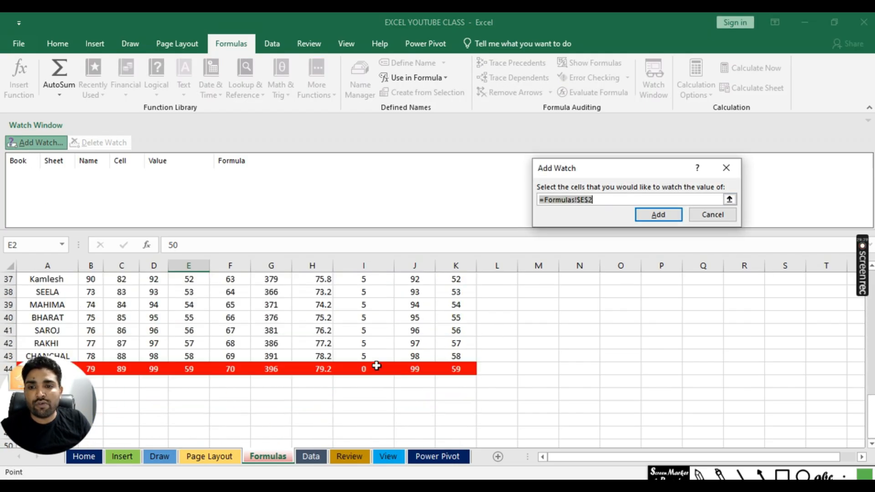
pyautogui.moveTo(68, 391); pyautogui.dragTo(799, 391)
pyautogui.click(601, 201)
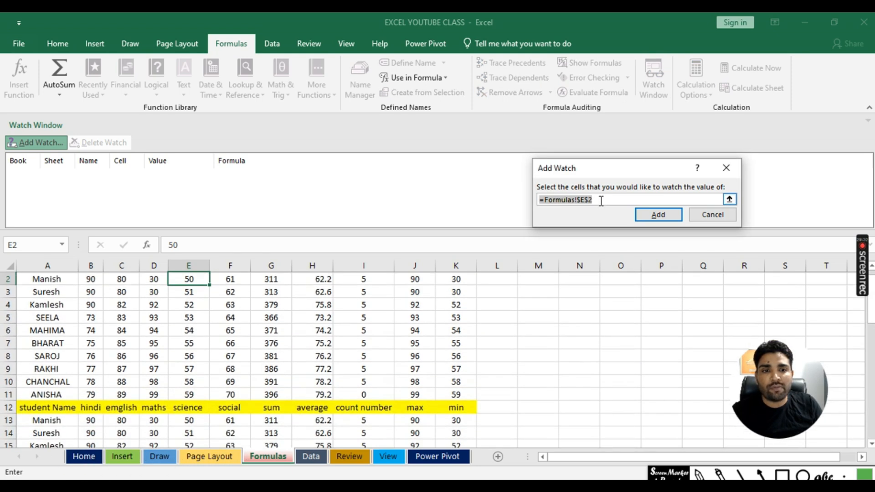
pyautogui.press('BackSpace')
pyautogui.scroll(-13, 474, 324)
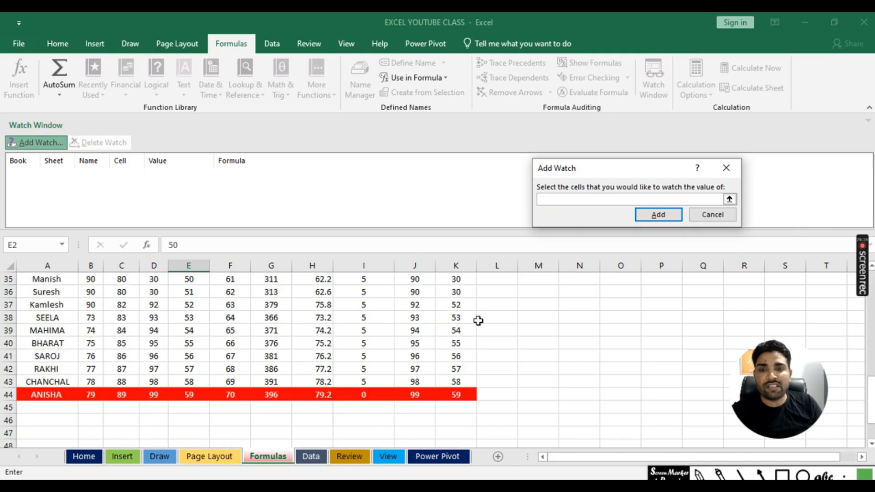
pyautogui.moveTo(35, 317); pyautogui.dragTo(452, 315)
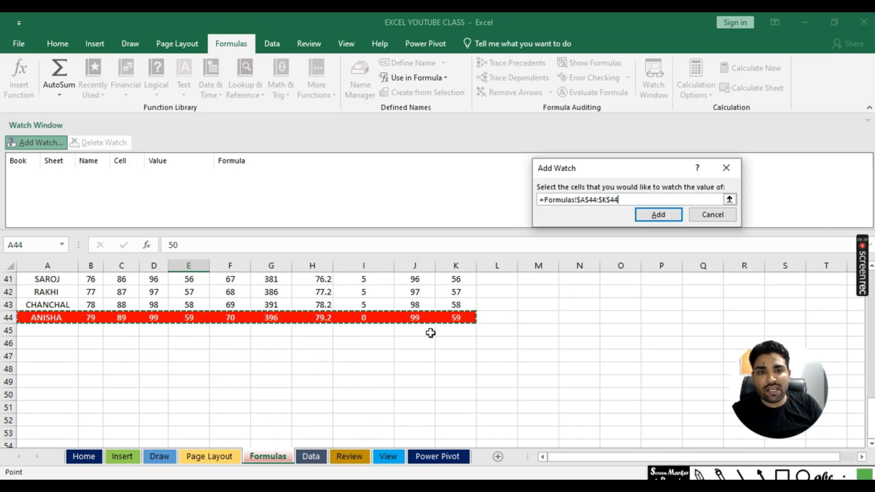
pyautogui.click(663, 213)
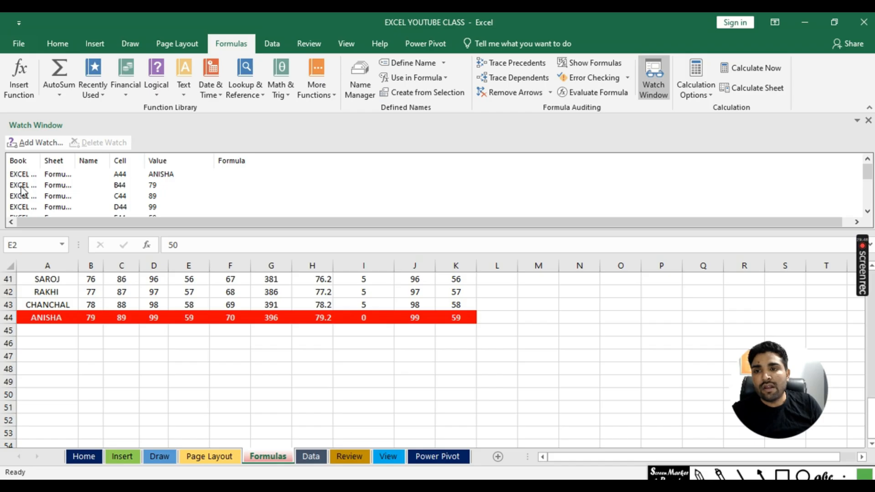
pyautogui.scroll(-2, 169, 194)
pyautogui.scroll(-1, 173, 189)
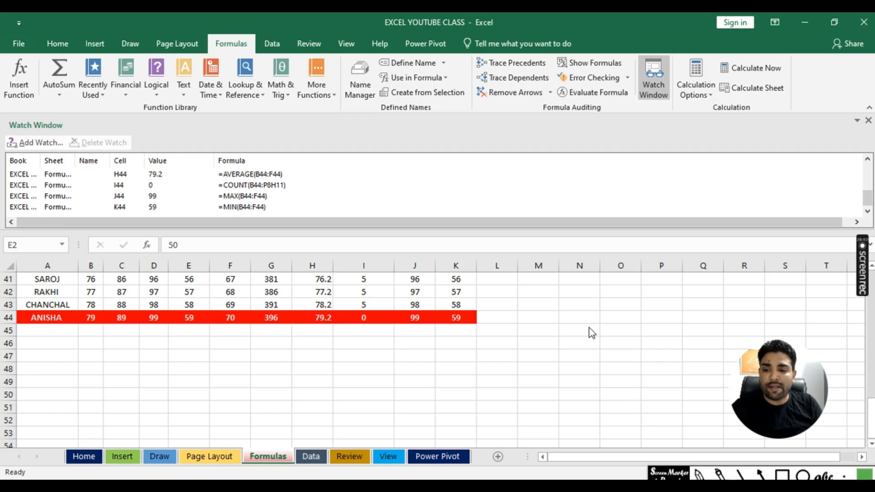
# - Undo the red fill and white text formatting on the last table row, A44:K44
pyautogui.click(477, 374)
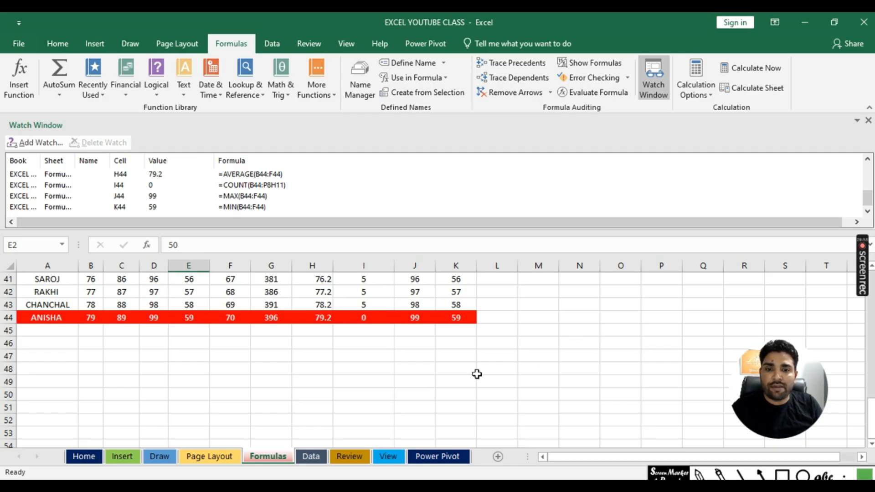
pyautogui.click(458, 377)
pyautogui.hotkey('ctrl', 'z')
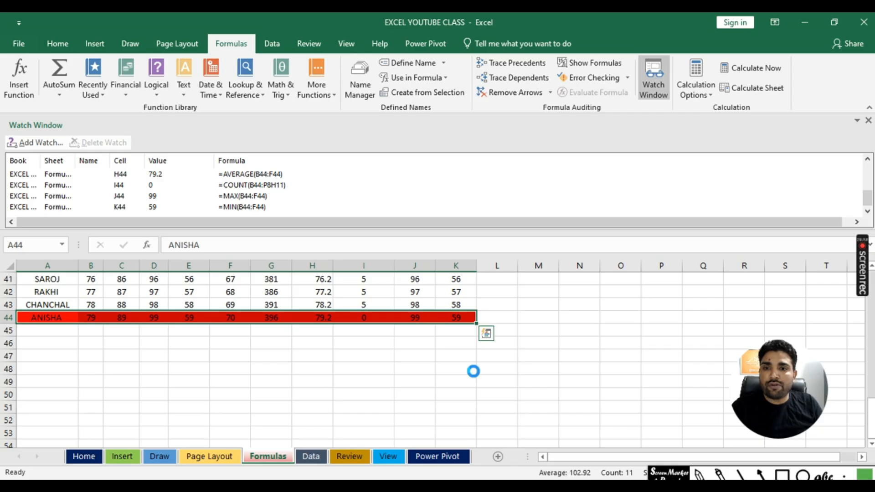
pyautogui.hotkey('ctrl', 'z')
pyautogui.hotkey('ctrl', 'c')
pyautogui.click(510, 370)
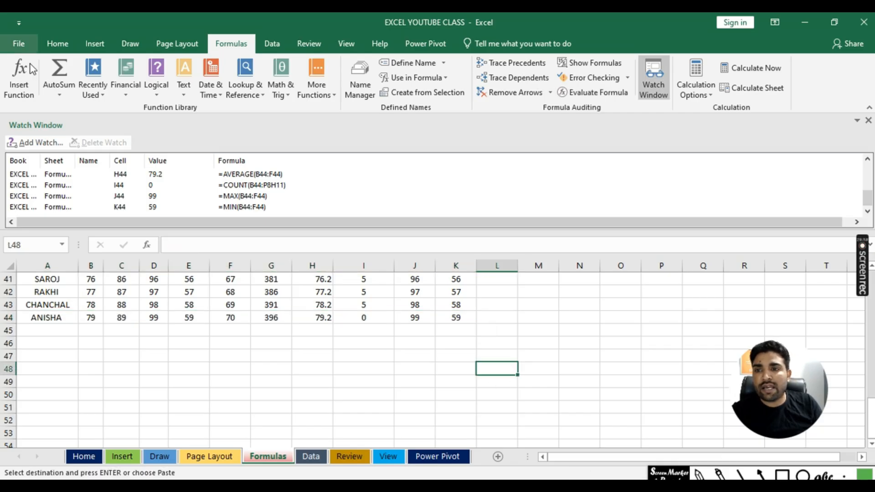
# - Compare the last table row with its watched entries without adding another watch, and close the Watch Window
pyautogui.click(36, 143)
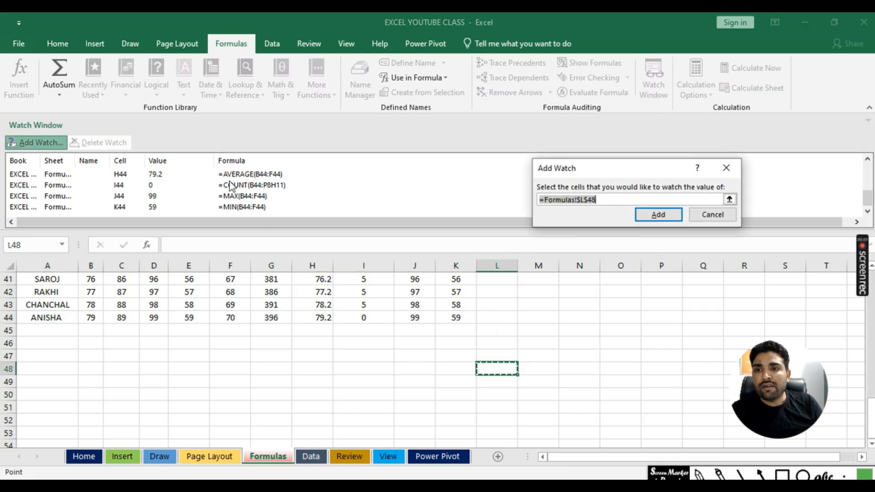
pyautogui.click(709, 218)
pyautogui.scroll(5, 287, 348)
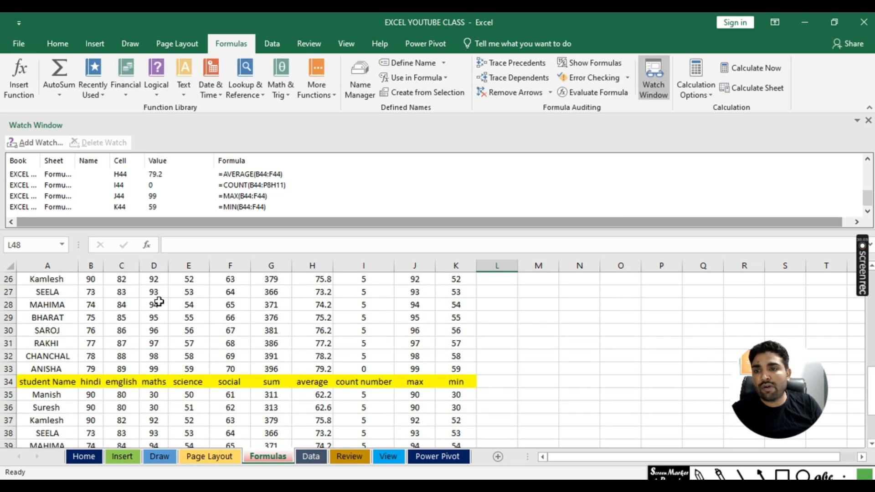
pyautogui.scroll(-6, 180, 285)
pyautogui.scroll(2, 169, 173)
pyautogui.scroll(-1, 132, 183)
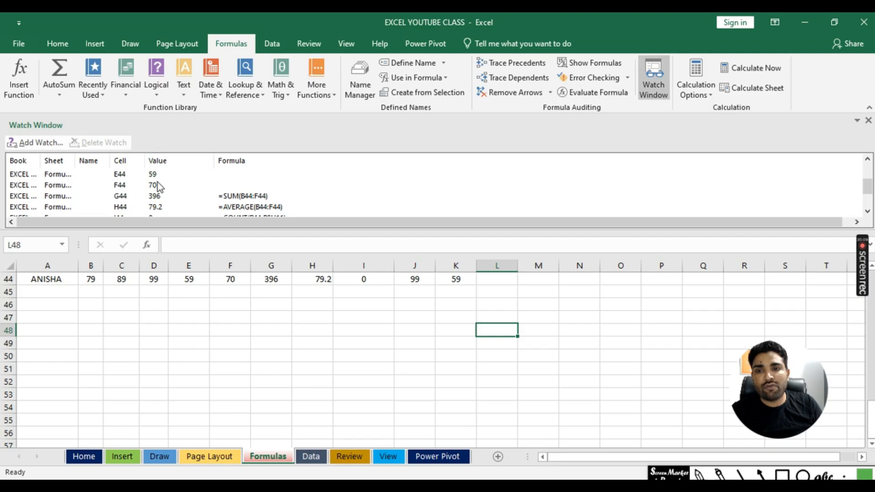
pyautogui.scroll(-1, 158, 183)
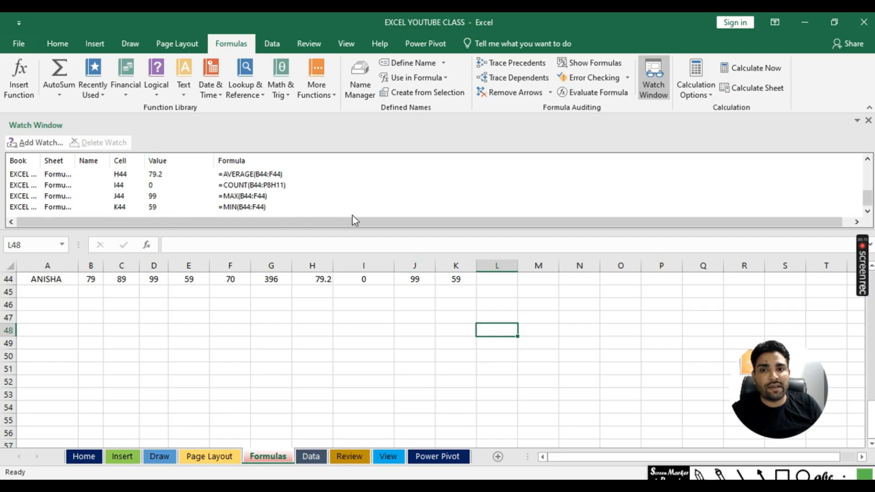
pyautogui.click(869, 121)
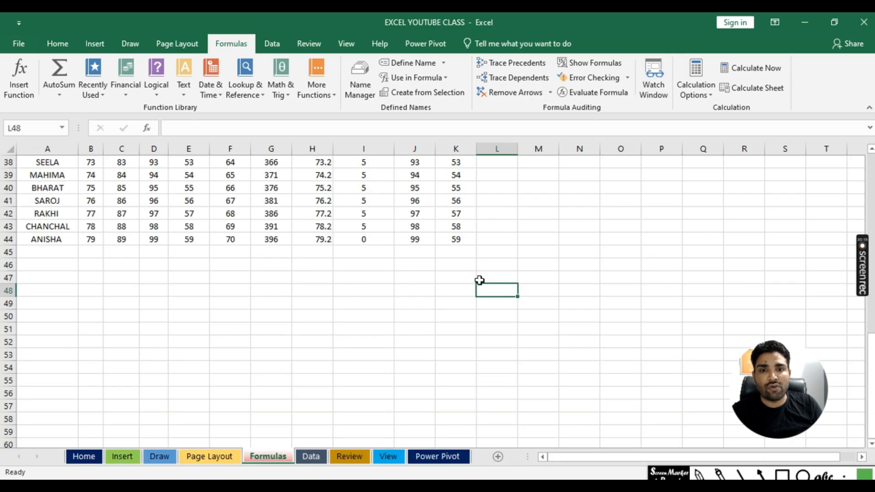
# - Switch the calculation mode to Manual and set it back to Automatic
pyautogui.scroll(12, 381, 317)
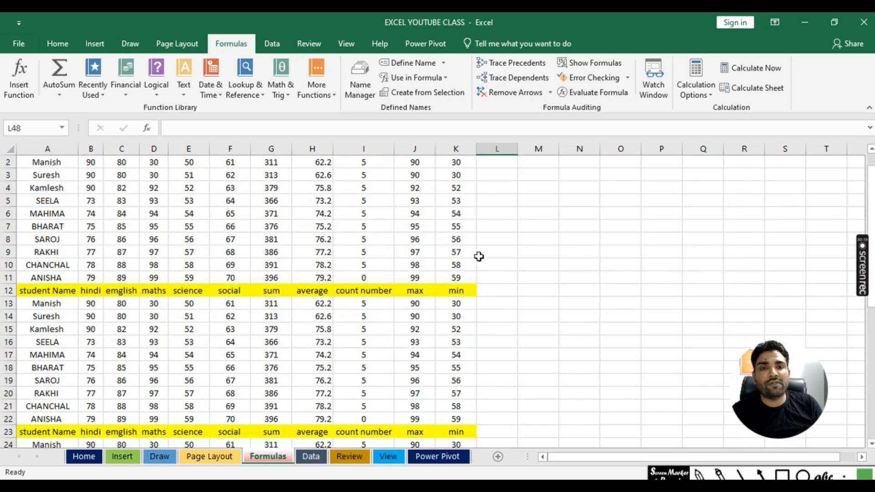
pyautogui.click(714, 99)
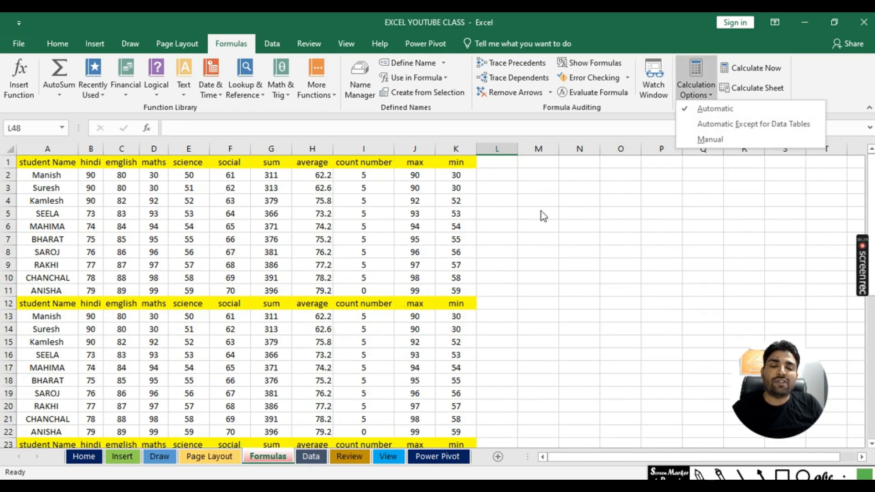
pyautogui.click(567, 299)
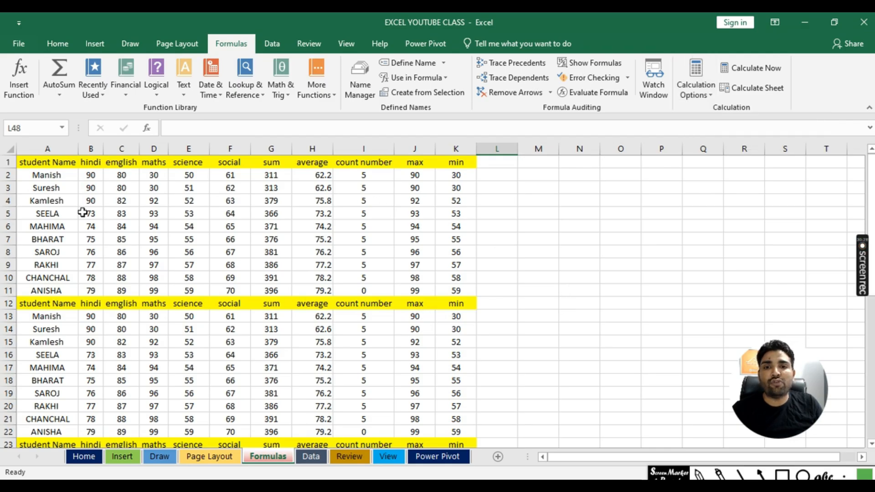
pyautogui.moveTo(96, 177); pyautogui.dragTo(230, 177)
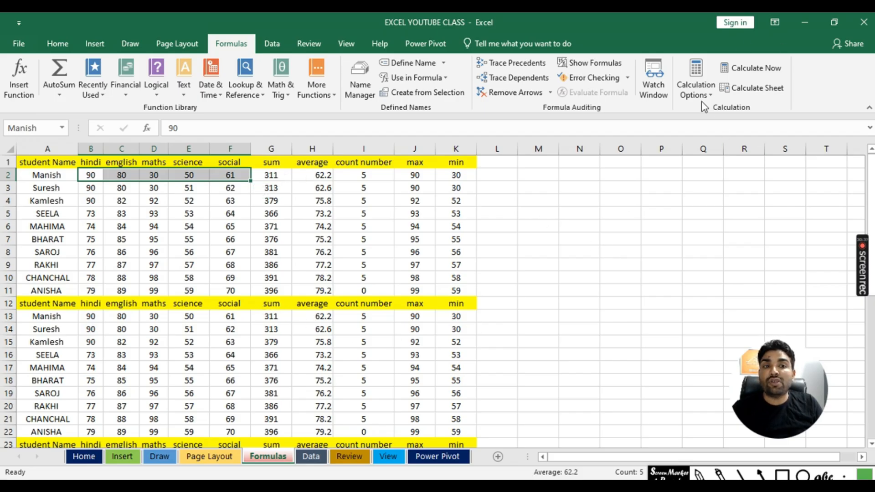
pyautogui.click(697, 91)
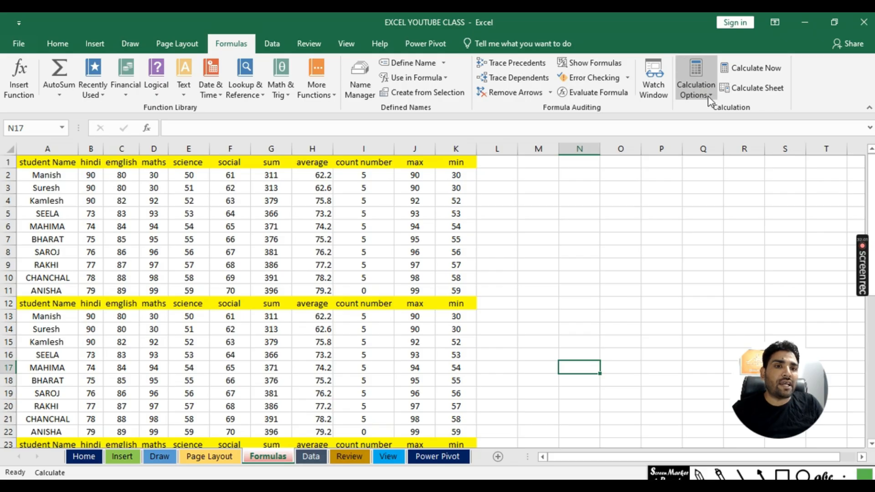
pyautogui.click(714, 100)
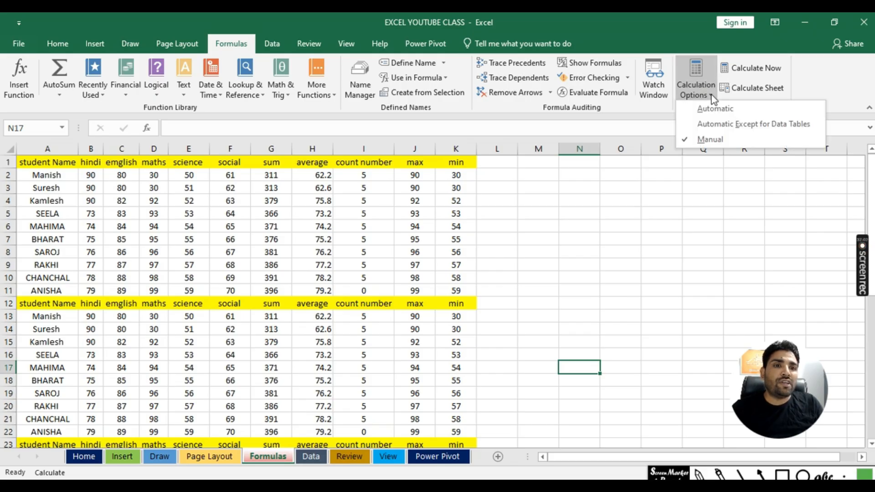
pyautogui.click(734, 111)
pyautogui.click(661, 224)
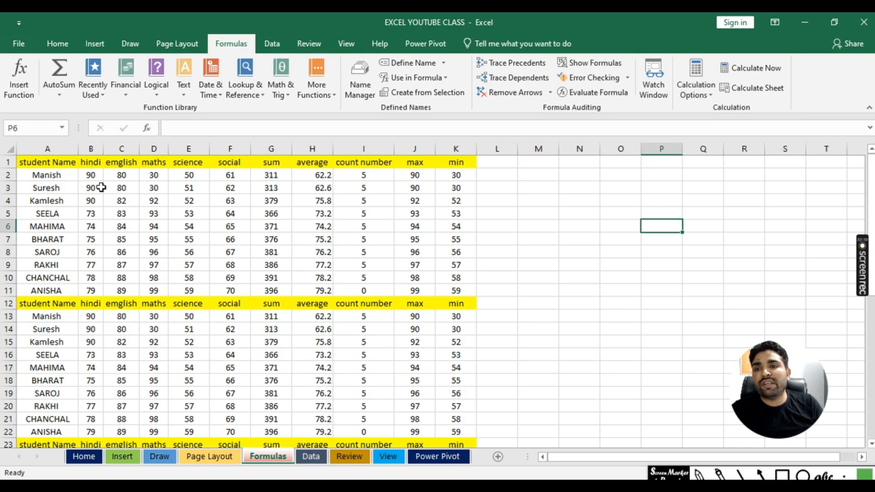
# - Delete the formulas in the first student's average and max cells, H2 and J2
pyautogui.doubleClick(317, 178)
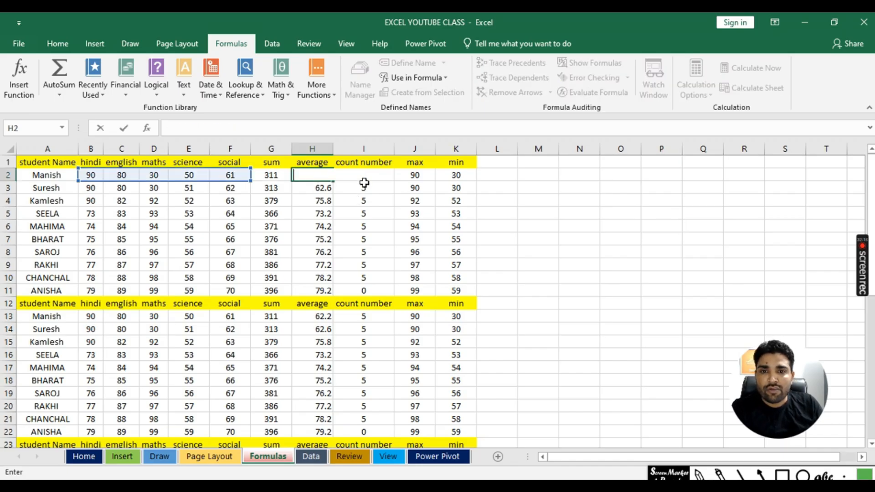
pyautogui.click(417, 179)
pyautogui.press('BackSpace')
pyautogui.click(530, 217)
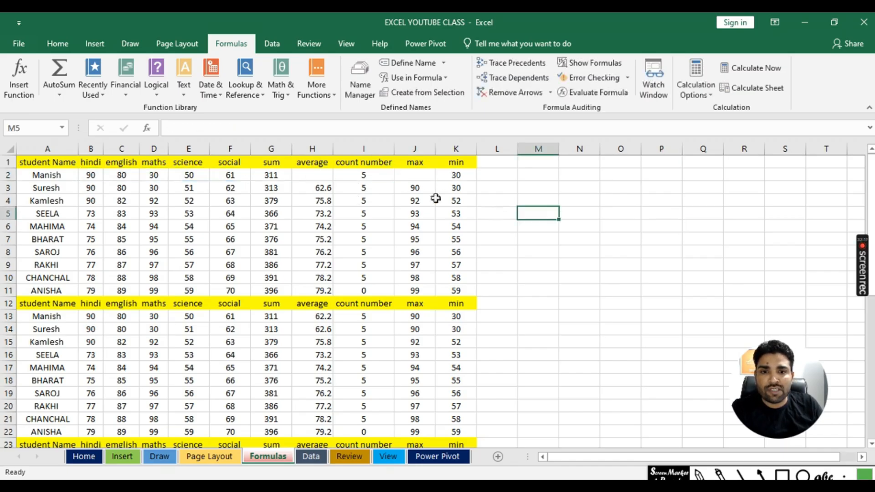
# - Clear the contents of the calculated columns sum to min in the first table, G2:K11
pyautogui.moveTo(316, 175); pyautogui.dragTo(470, 292)
pyautogui.moveTo(269, 177); pyautogui.dragTo(464, 287)
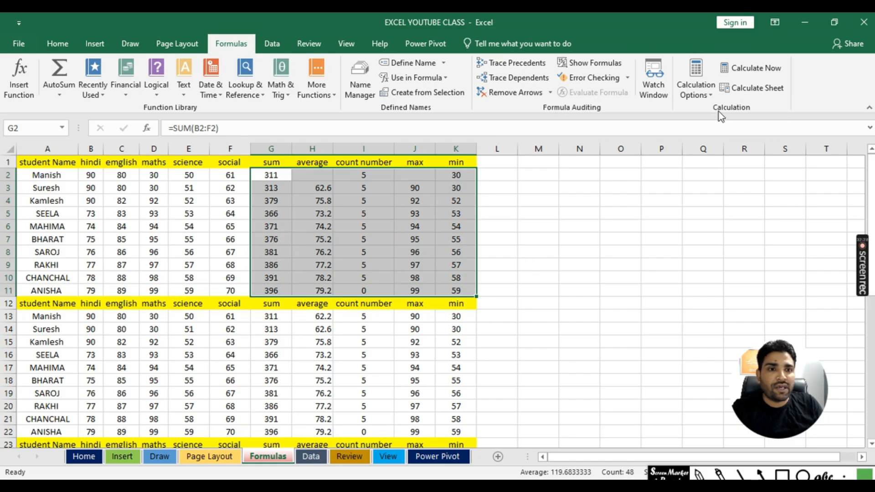
pyautogui.click(58, 43)
pyautogui.click(737, 95)
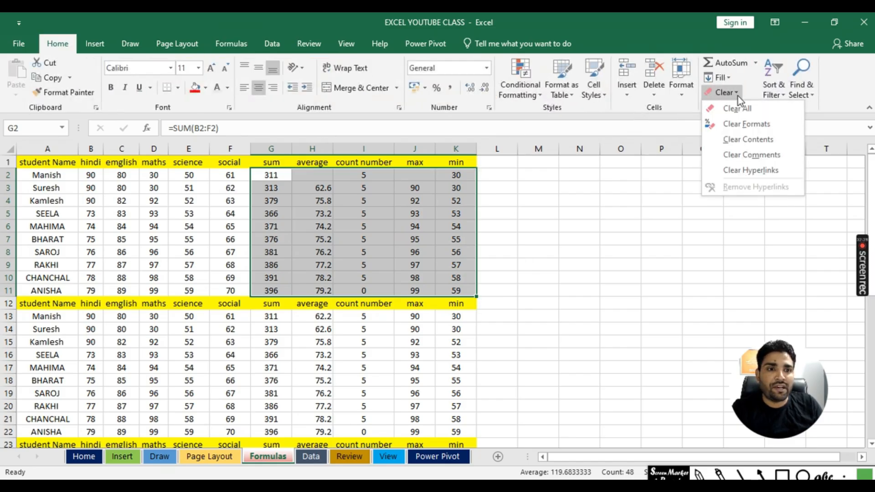
pyautogui.click(759, 143)
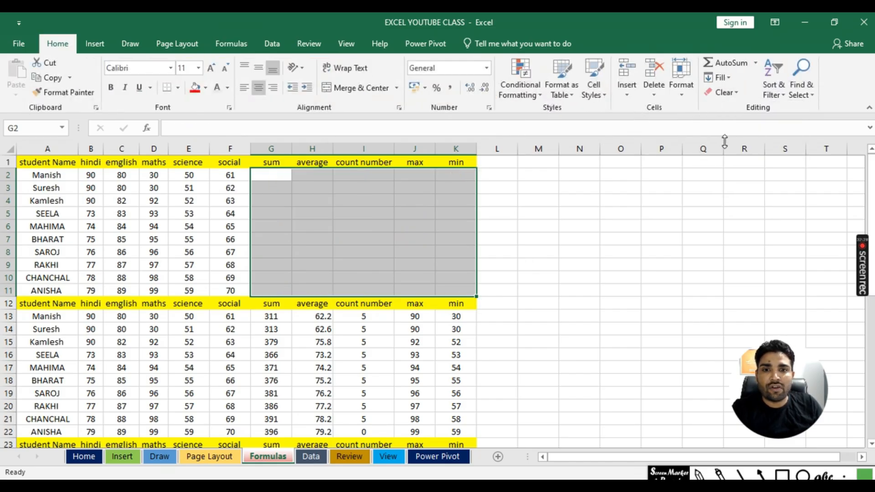
pyautogui.click(620, 252)
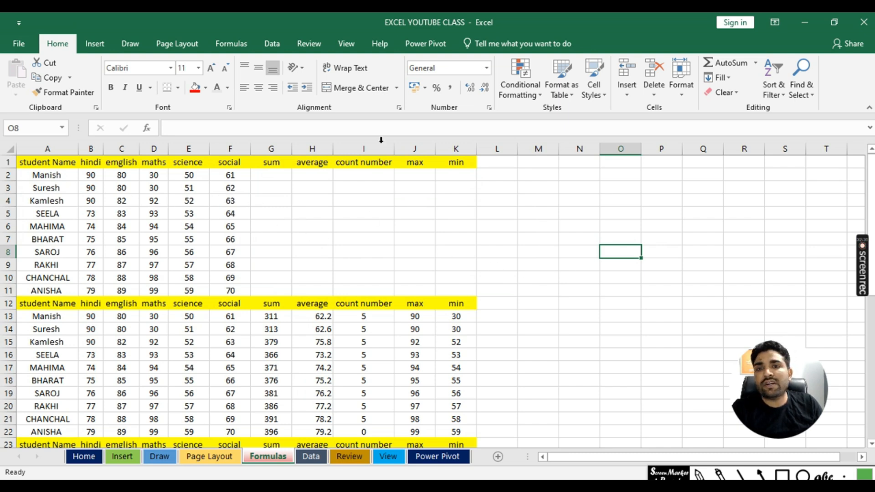
# - Clear the formats of the emptied range G2:K11 in the first table
pyautogui.moveTo(266, 175); pyautogui.dragTo(478, 287)
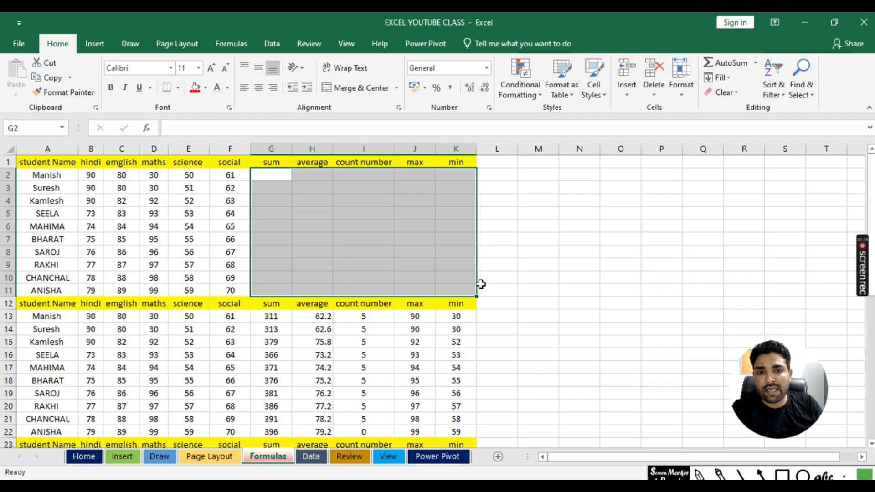
pyautogui.click(737, 95)
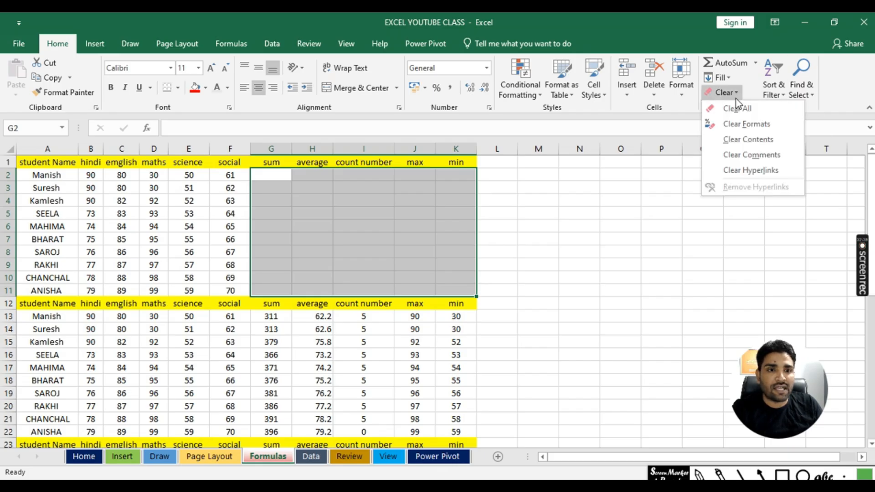
pyautogui.click(746, 124)
pyautogui.click(576, 239)
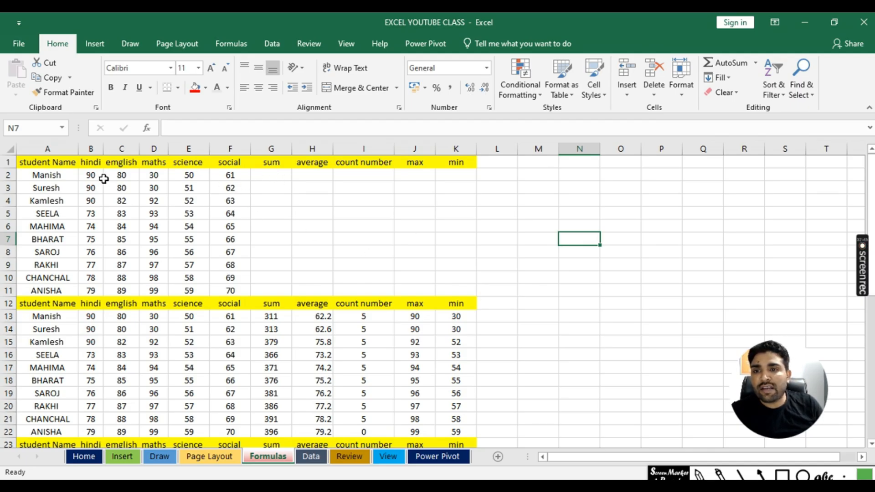
# - Sum the first student's marks B2:F2 with AutoSum into the sum cell G2
pyautogui.moveTo(85, 175); pyautogui.dragTo(224, 176)
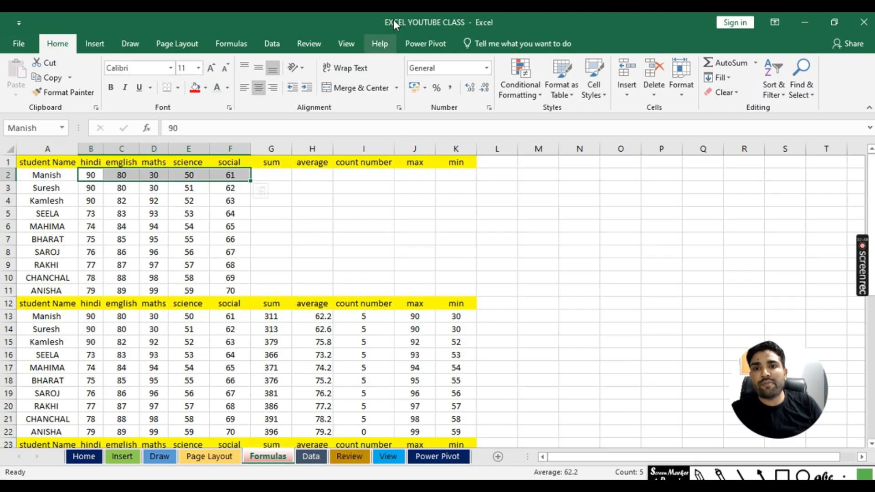
pyautogui.click(231, 43)
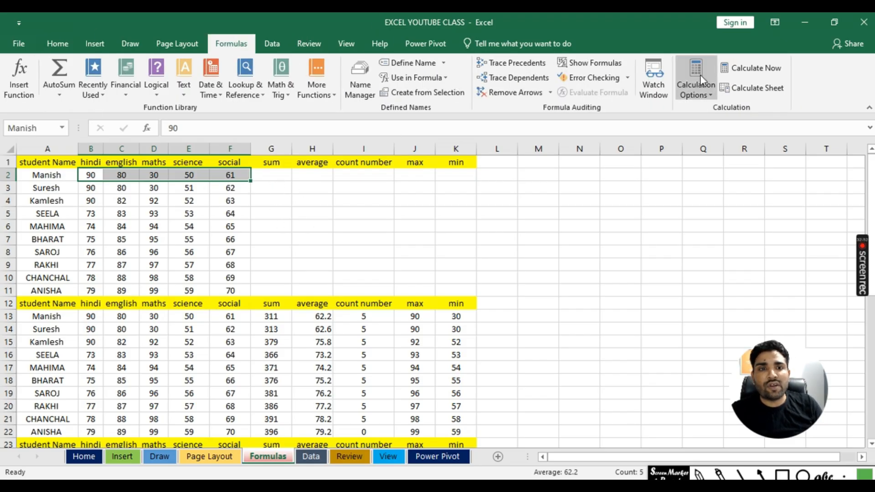
pyautogui.click(59, 97)
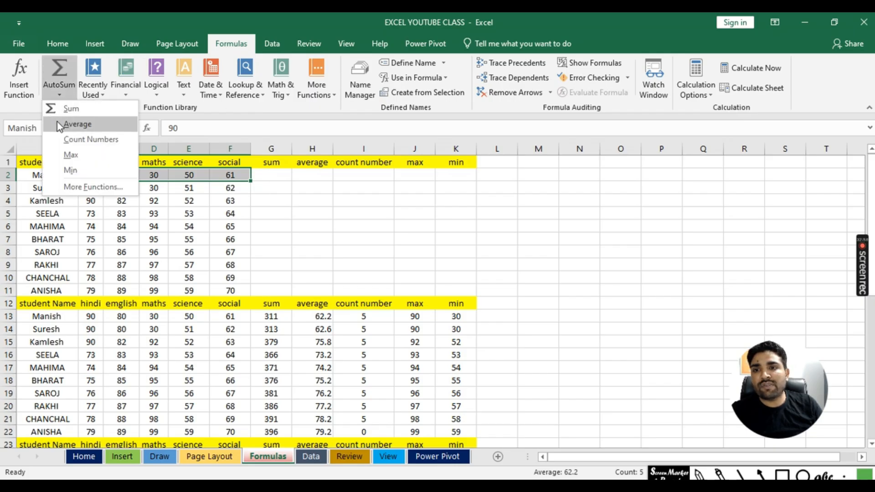
pyautogui.click(91, 108)
pyautogui.click(563, 268)
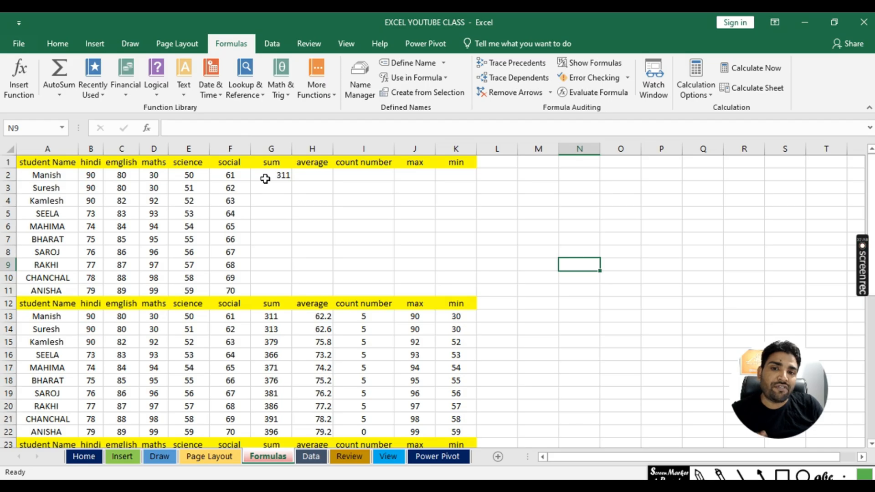
# - Check that calculation is set to Automatic, fill the G2 sum formula down to G11, and undo the fill
pyautogui.click(696, 89)
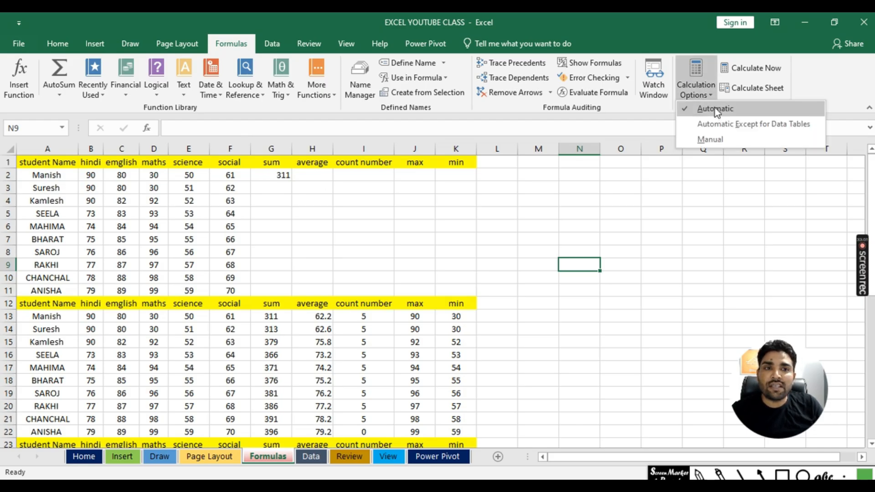
pyautogui.click(588, 224)
pyautogui.click(270, 177)
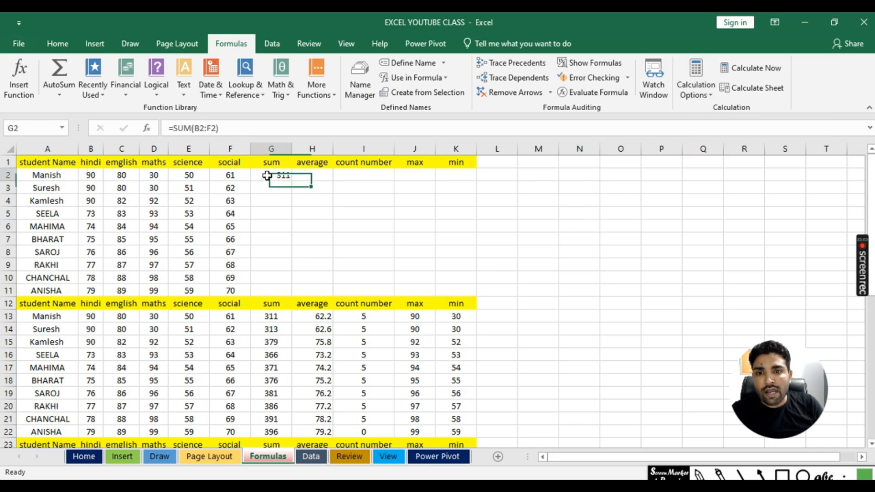
pyautogui.moveTo(290, 180); pyautogui.dragTo(291, 297)
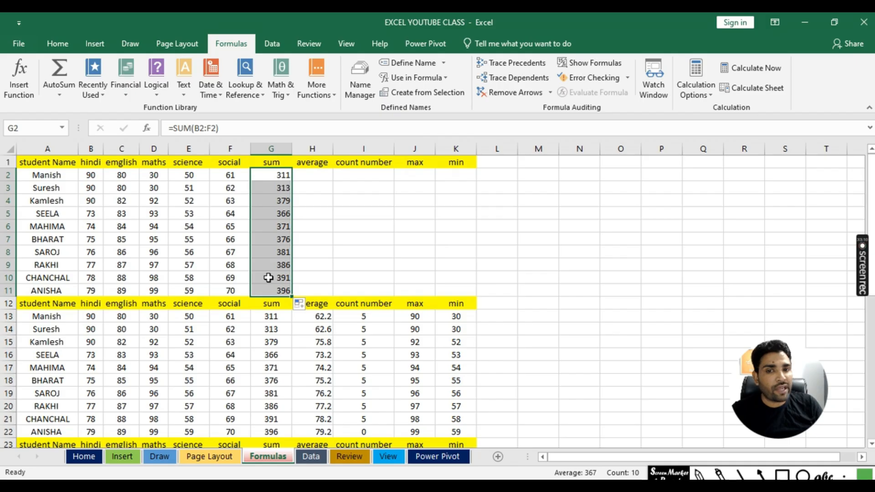
pyautogui.hotkey('ctrl', 'z')
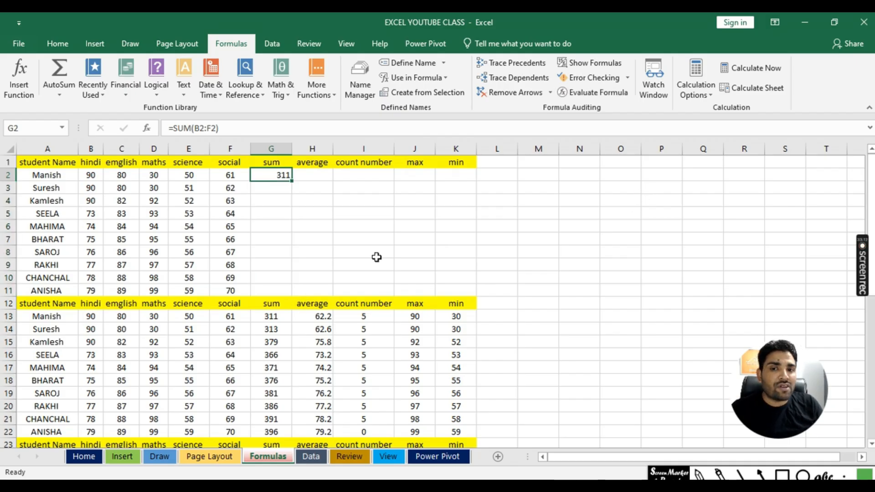
# - Set the calculation mode to Manual and fill the G2 sum formula down to G11
pyautogui.click(709, 93)
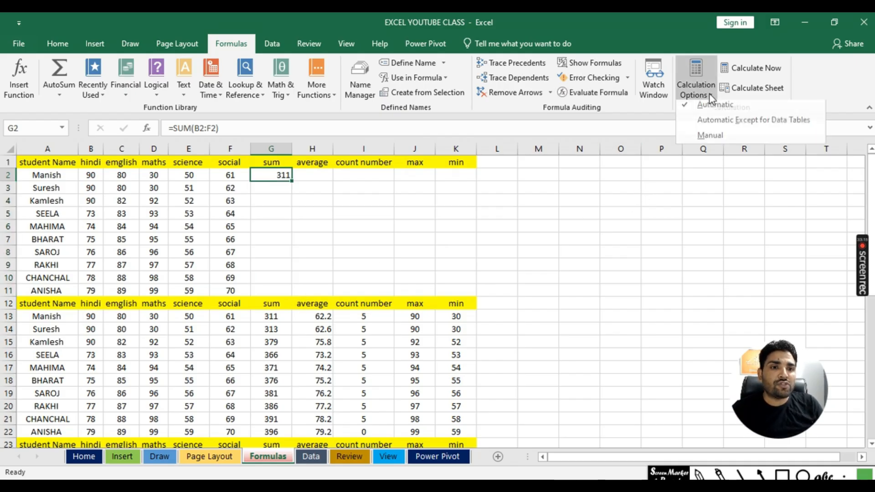
pyautogui.click(712, 138)
pyautogui.click(610, 251)
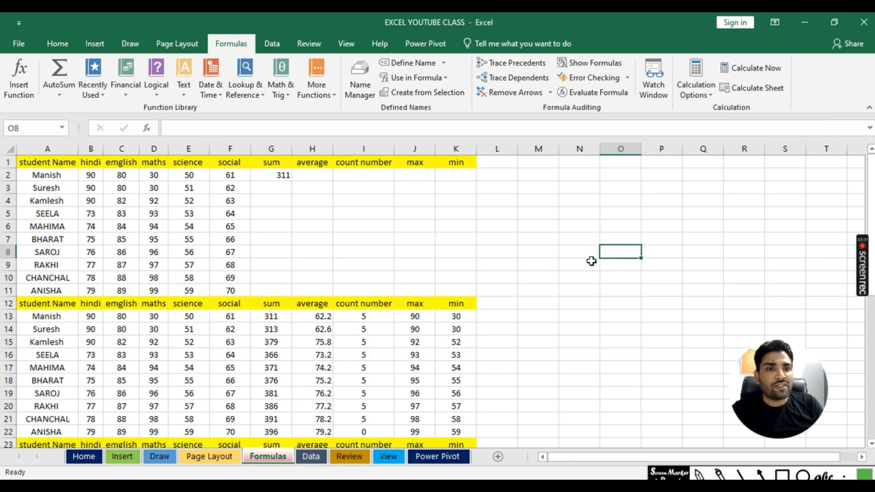
pyautogui.click(279, 174)
pyautogui.moveTo(293, 181); pyautogui.dragTo(297, 297)
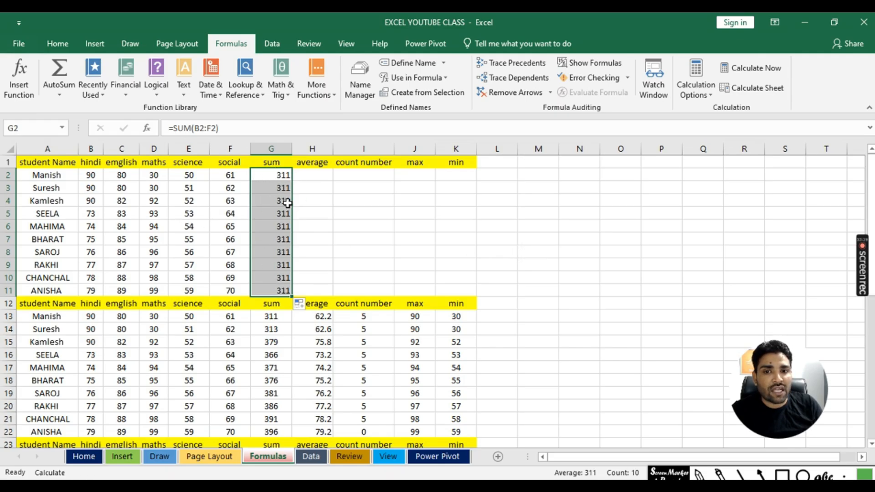
# - Switch the calculation mode to Automatic so the filled sums in G2:G11 recalculate
pyautogui.click(712, 98)
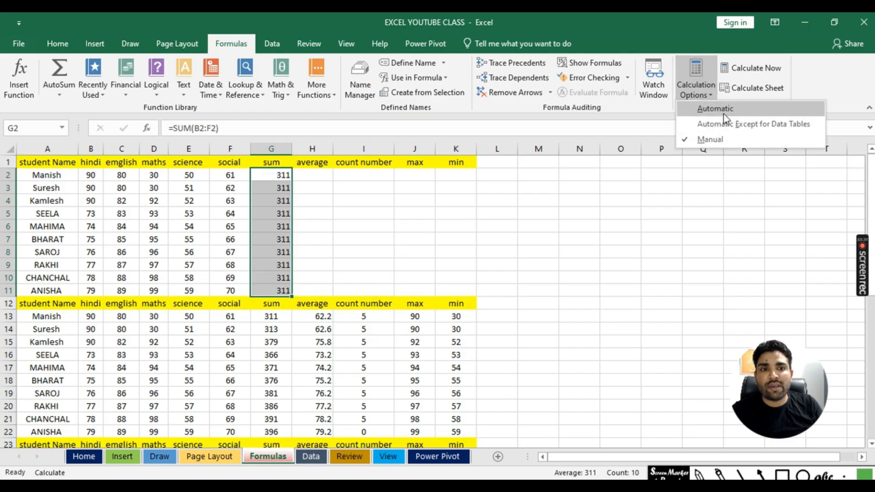
pyautogui.click(718, 107)
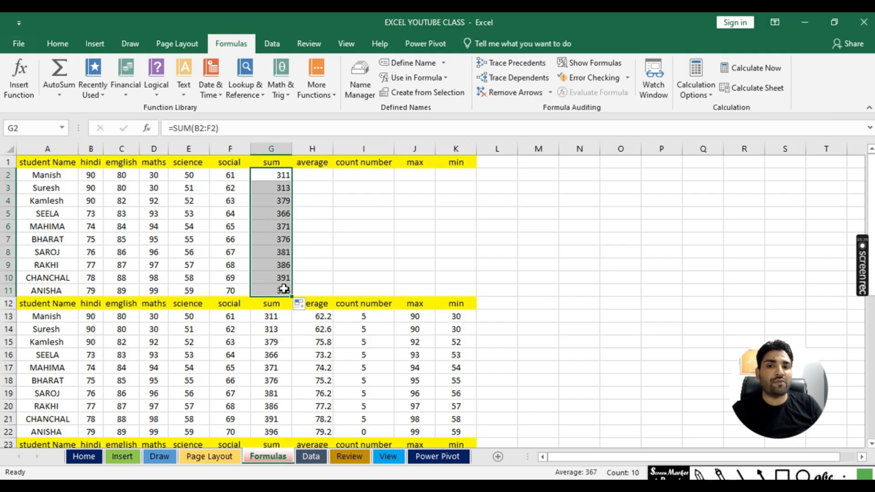
pyautogui.click(598, 262)
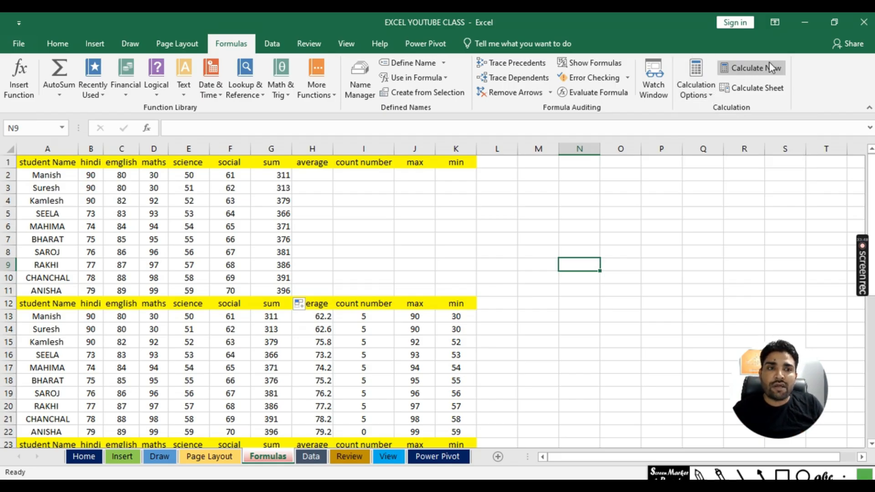
# - Set the workbook's calculation mode back to Manual
pyautogui.click(713, 94)
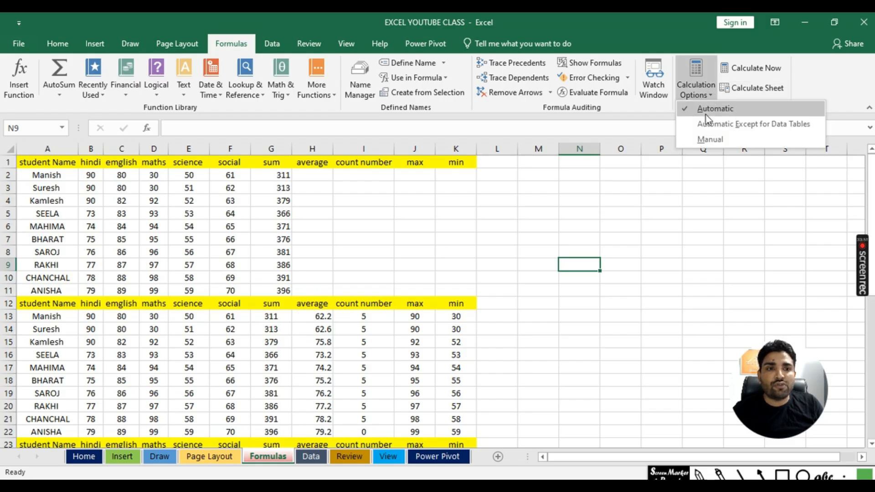
pyautogui.click(710, 140)
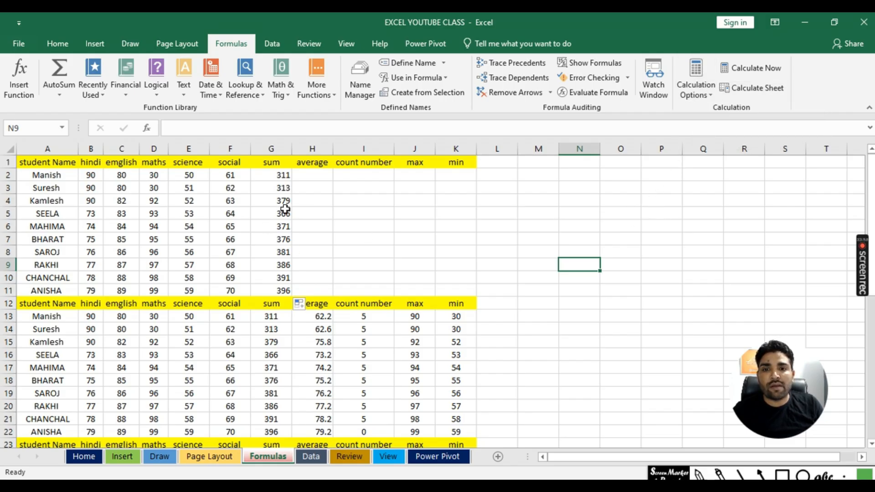
pyautogui.click(677, 238)
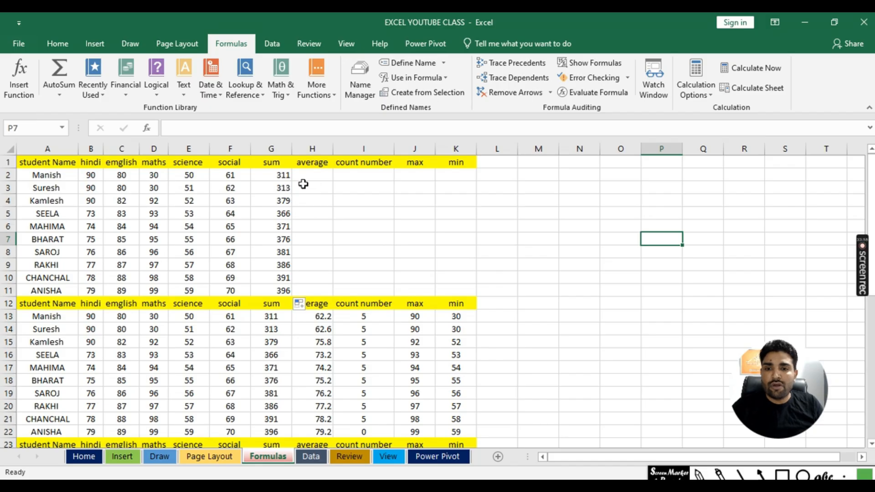
# - Clear the contents of the sum cells G2:G11 in the first table
pyautogui.moveTo(279, 176); pyautogui.dragTo(289, 292)
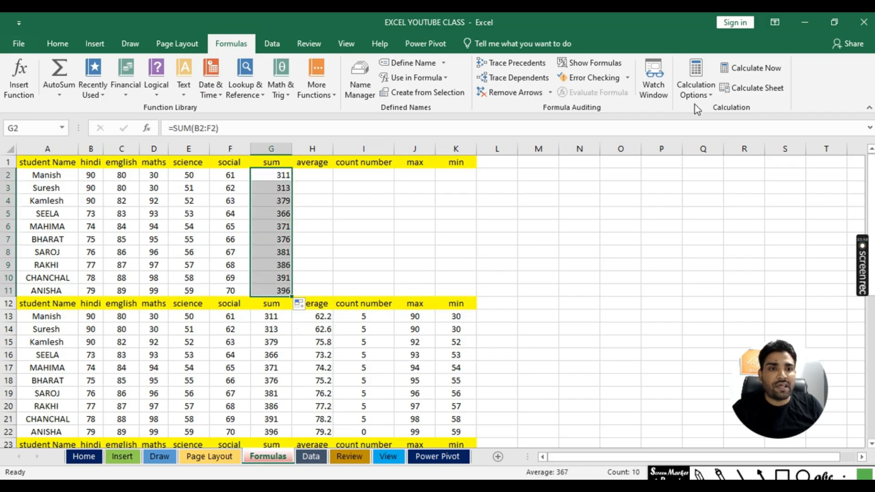
pyautogui.click(57, 43)
pyautogui.click(725, 93)
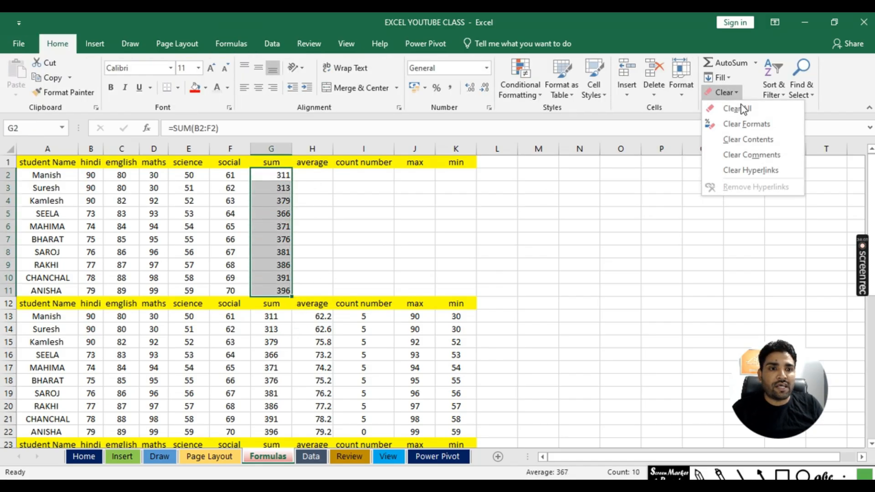
pyautogui.click(771, 140)
pyautogui.click(620, 240)
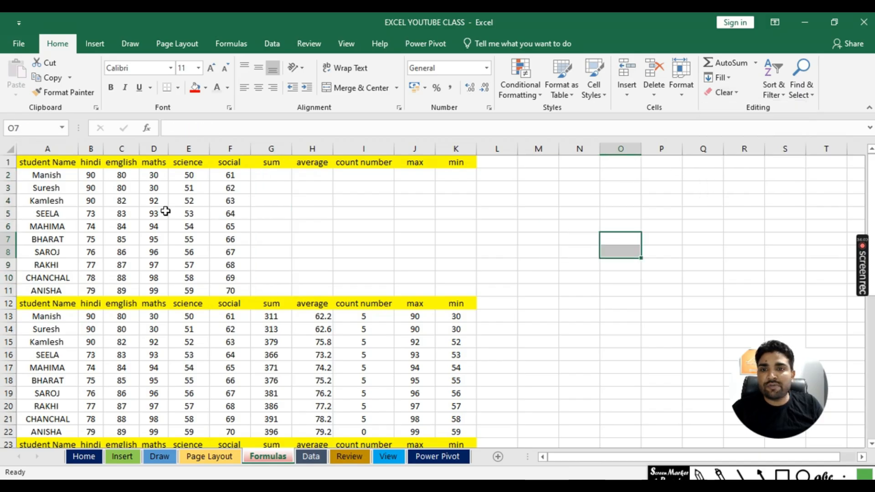
# - Sum the first student's marks B2:F2 again with AutoSum while calculation is in Manual mode
pyautogui.click(87, 176)
pyautogui.moveTo(87, 175); pyautogui.dragTo(230, 176)
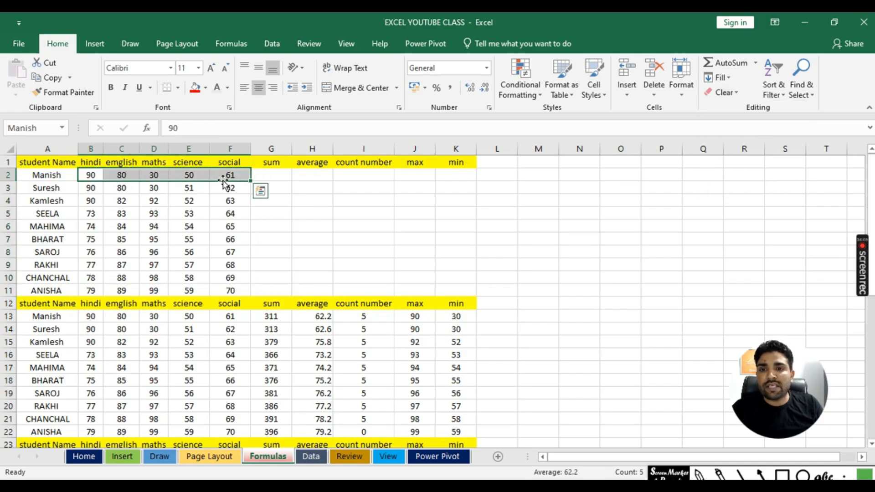
pyautogui.click(230, 44)
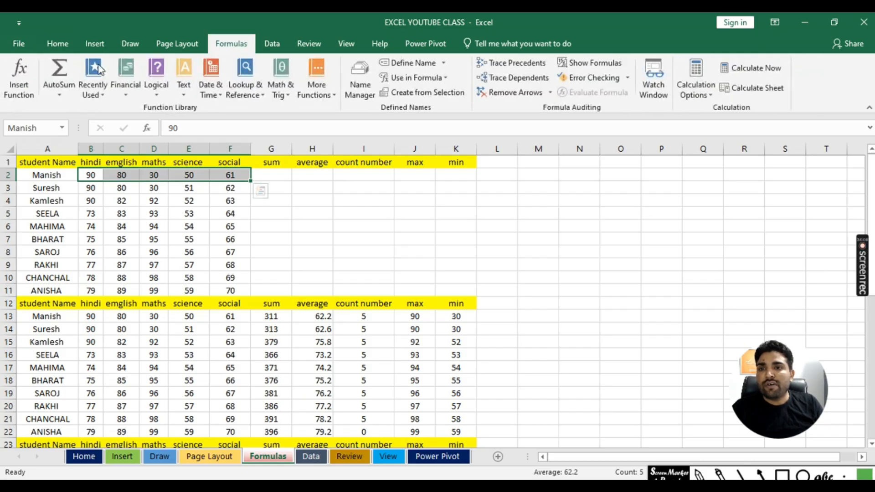
pyautogui.click(59, 95)
pyautogui.click(71, 108)
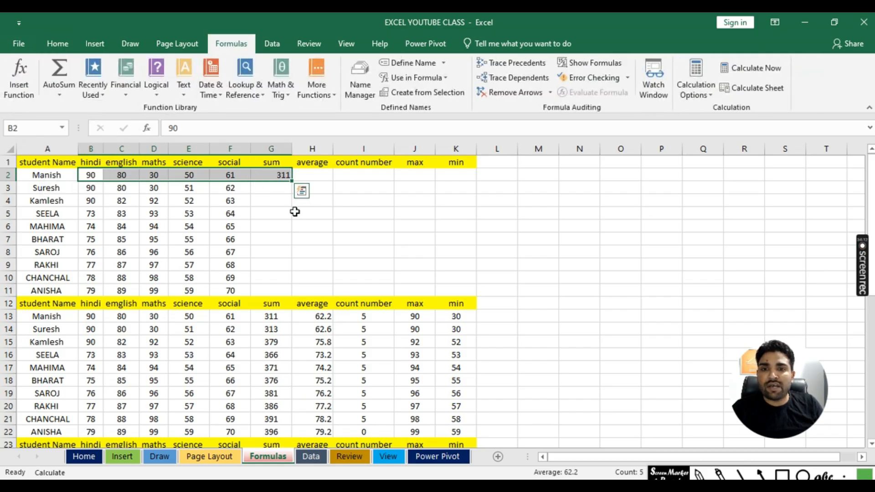
# - Fill the G2 sum formula down through G11 under Manual calculation
pyautogui.click(363, 252)
pyautogui.click(269, 174)
pyautogui.moveTo(291, 181); pyautogui.dragTo(297, 297)
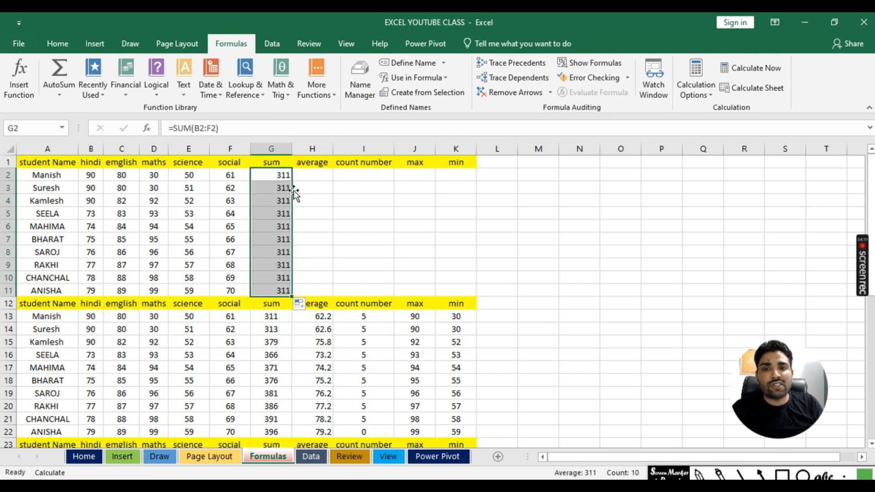
# - Recalculate the filled sums in G2:G11 with Calculate Now and return the calculation mode to Automatic
pyautogui.click(715, 94)
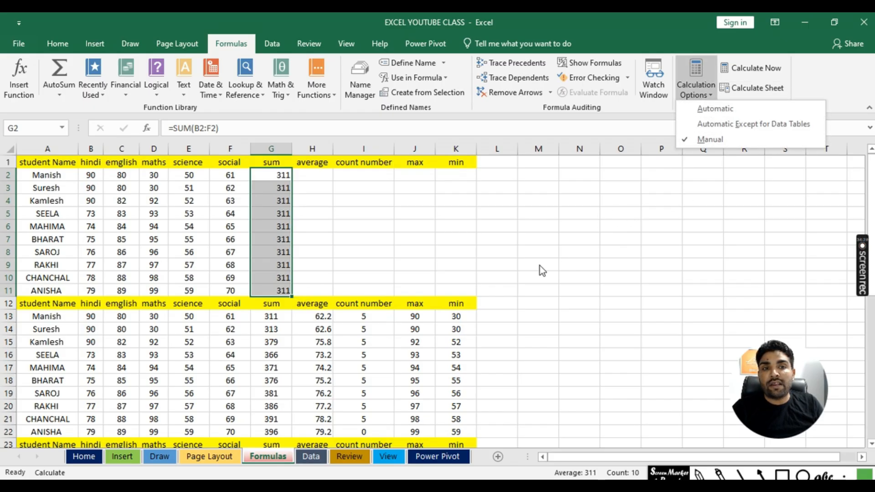
pyautogui.click(387, 232)
pyautogui.click(391, 216)
pyautogui.moveTo(279, 176); pyautogui.dragTo(287, 289)
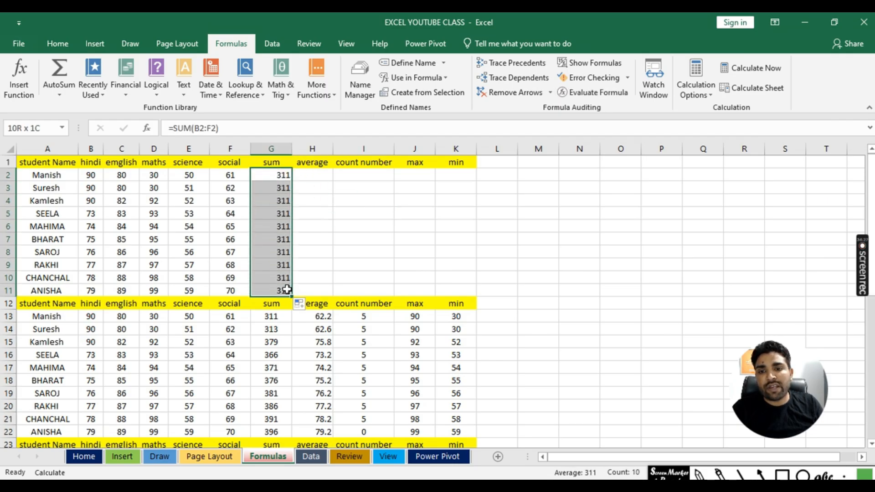
pyautogui.click(751, 69)
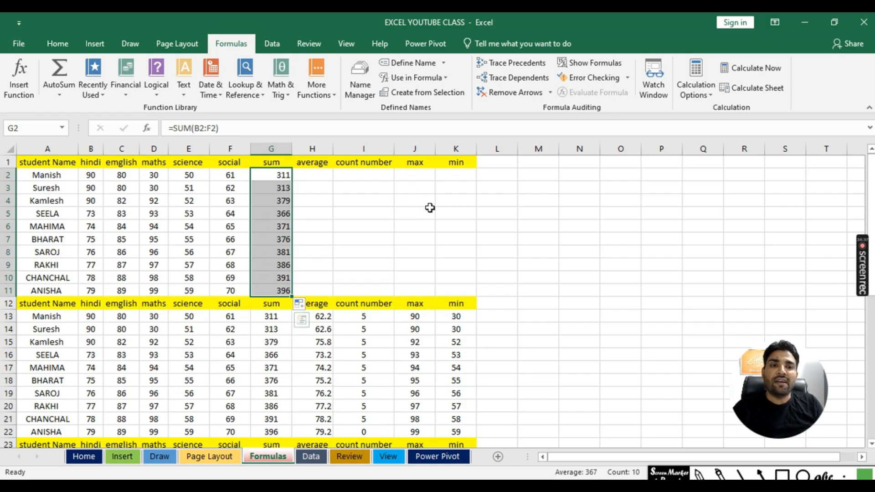
pyautogui.click(713, 94)
pyautogui.click(715, 108)
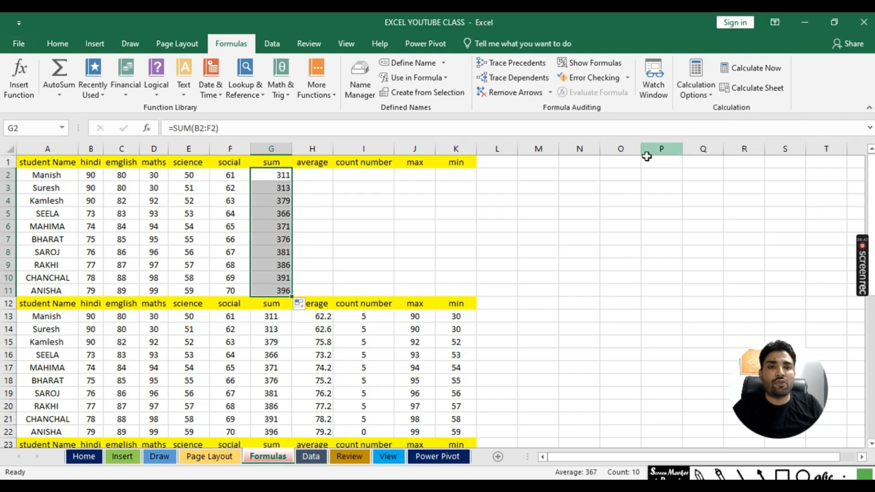